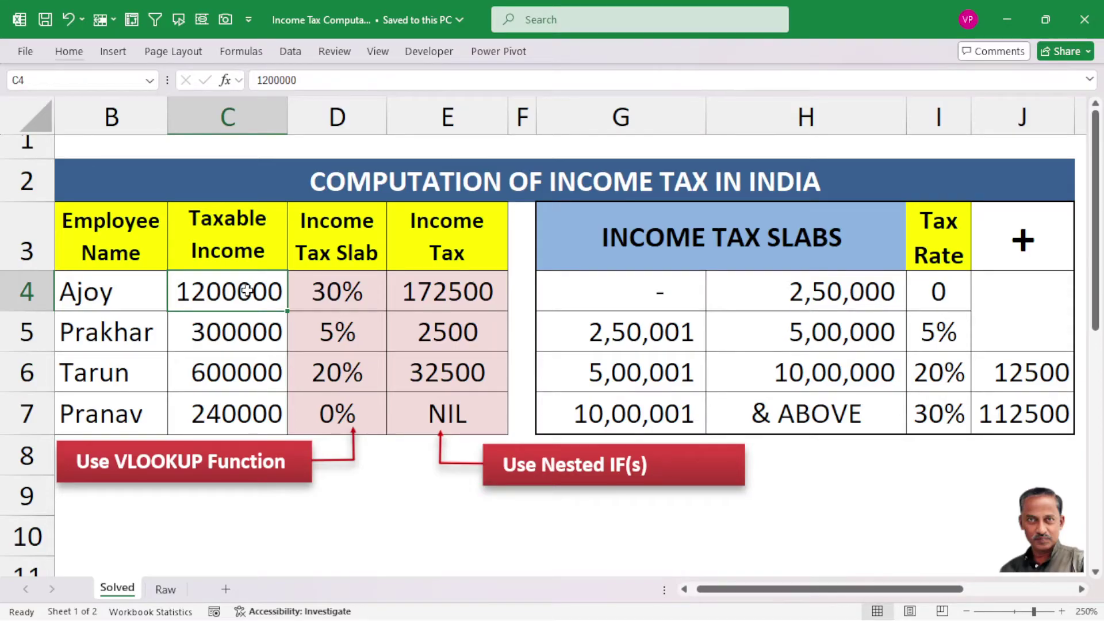
Review the taxable incomes in C4:C7 and the income tax slabs with their tax rates in G4:I7.
left_click_drag(246, 285, 243, 418)
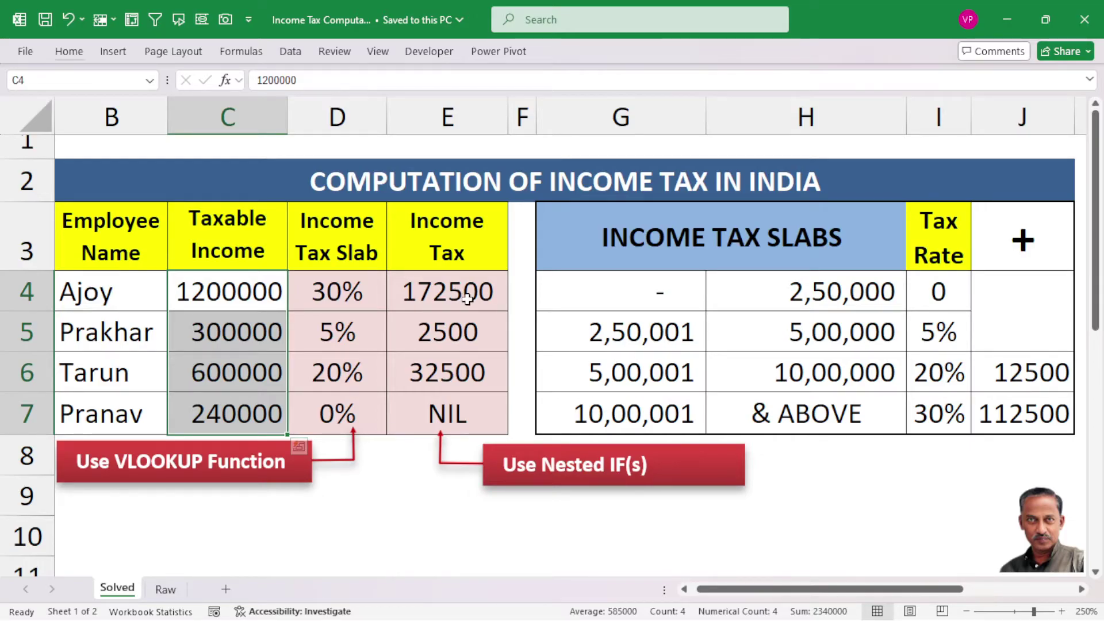
left_click(247, 303)
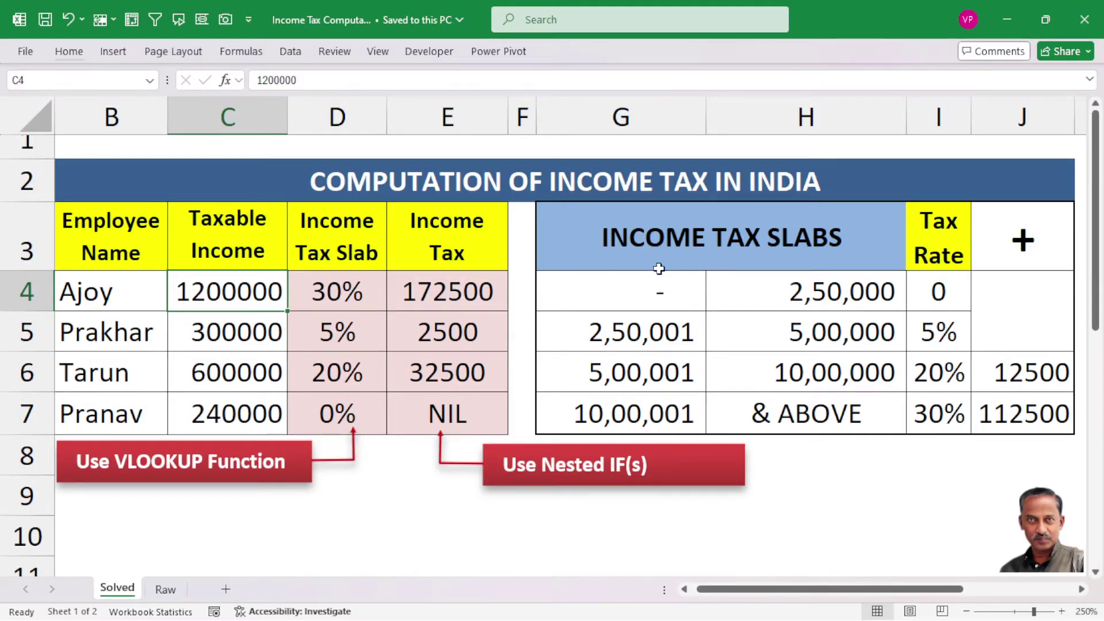
left_click_drag(608, 286, 817, 287)
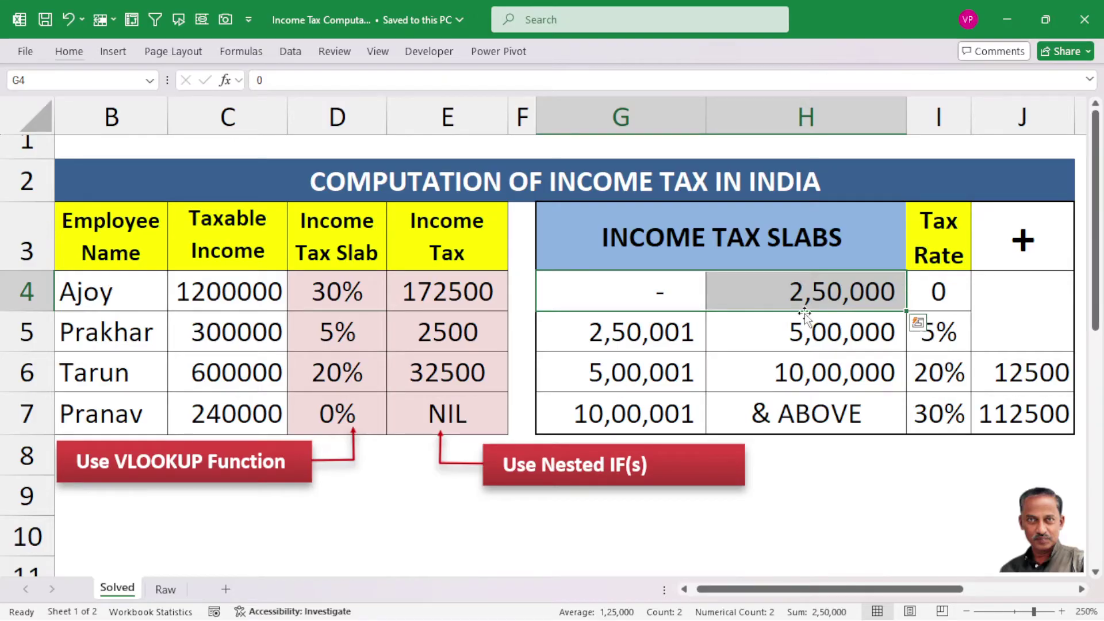
left_click_drag(598, 333, 802, 338)
left_click(931, 329)
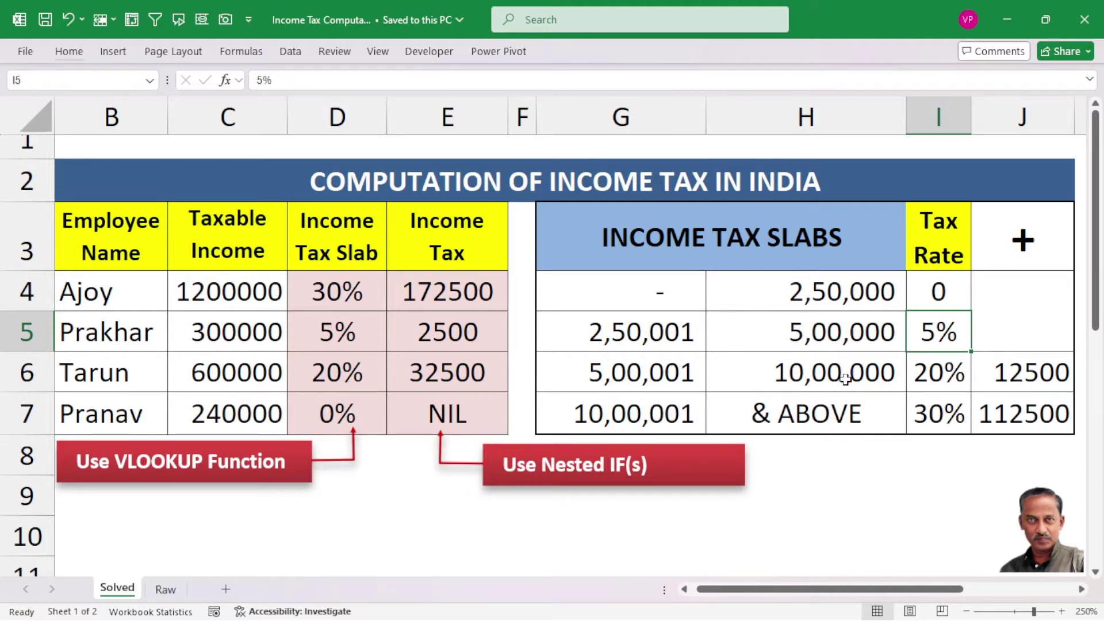
left_click(936, 366)
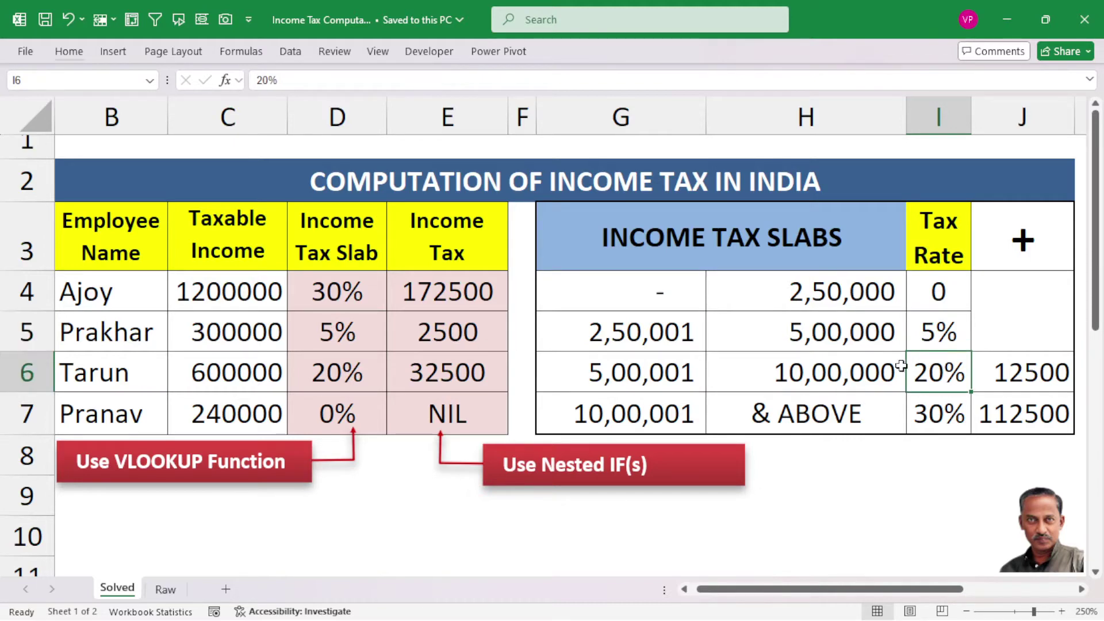
left_click(568, 415)
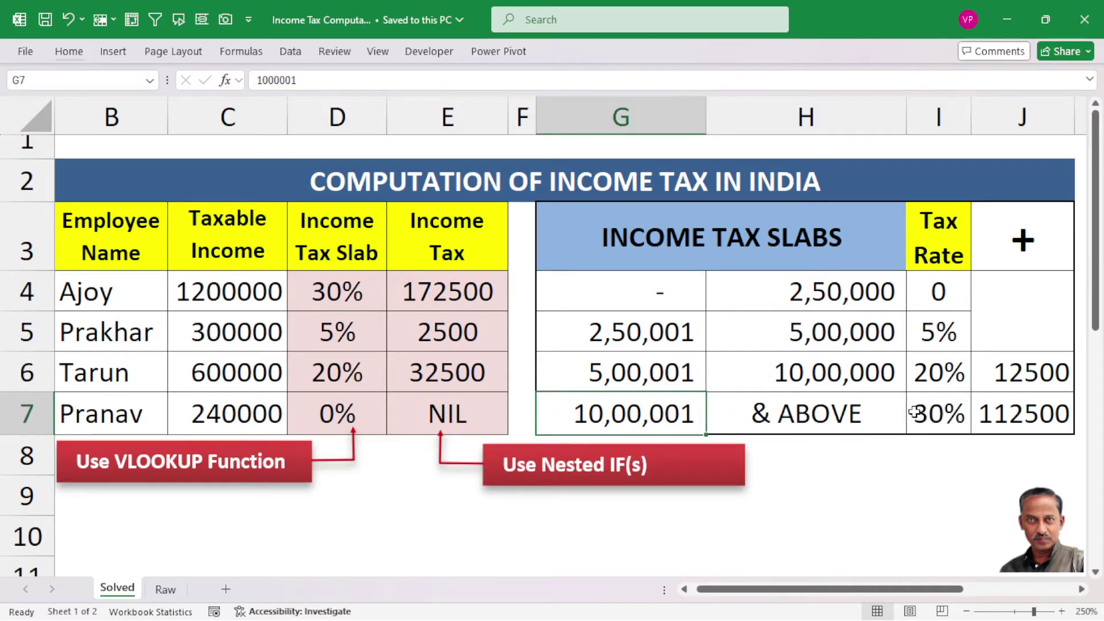
left_click(946, 409)
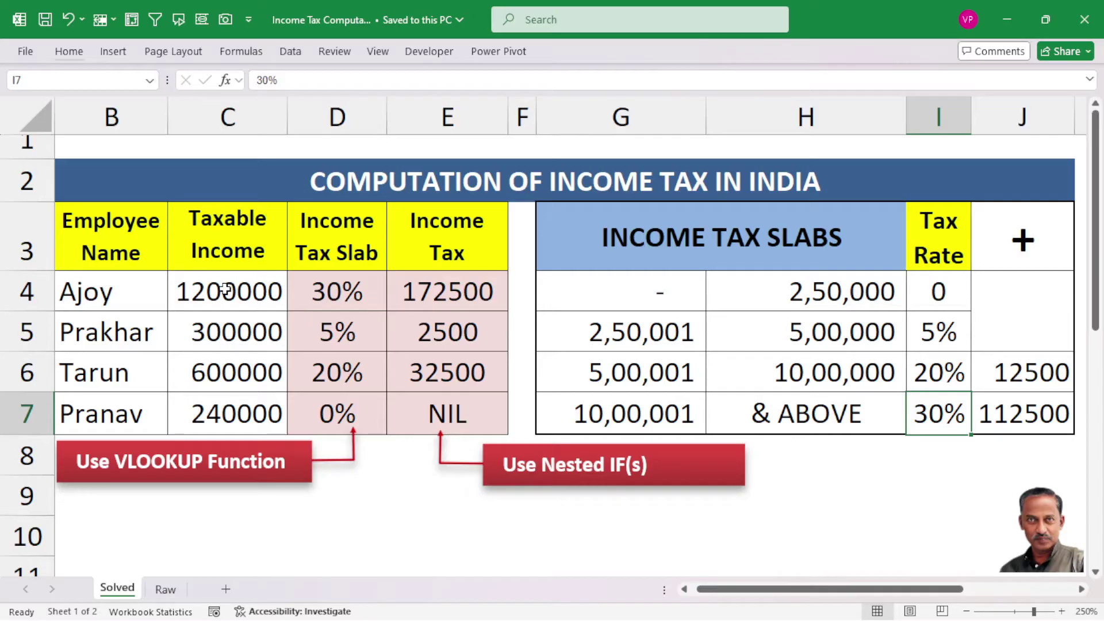
Clear the taxable income, tax slab and income tax cells of the last three employees (C5:E7).
left_click_drag(230, 329, 423, 407)
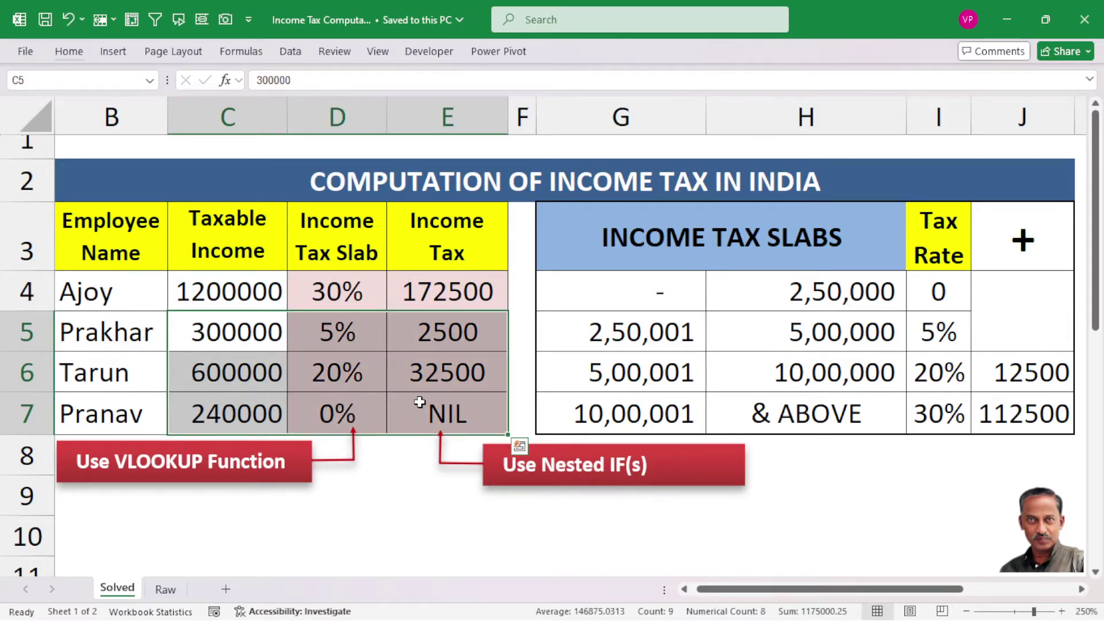
key("Delete")
Set the first employee's taxable income in C4 to 200000.
left_click(250, 289)
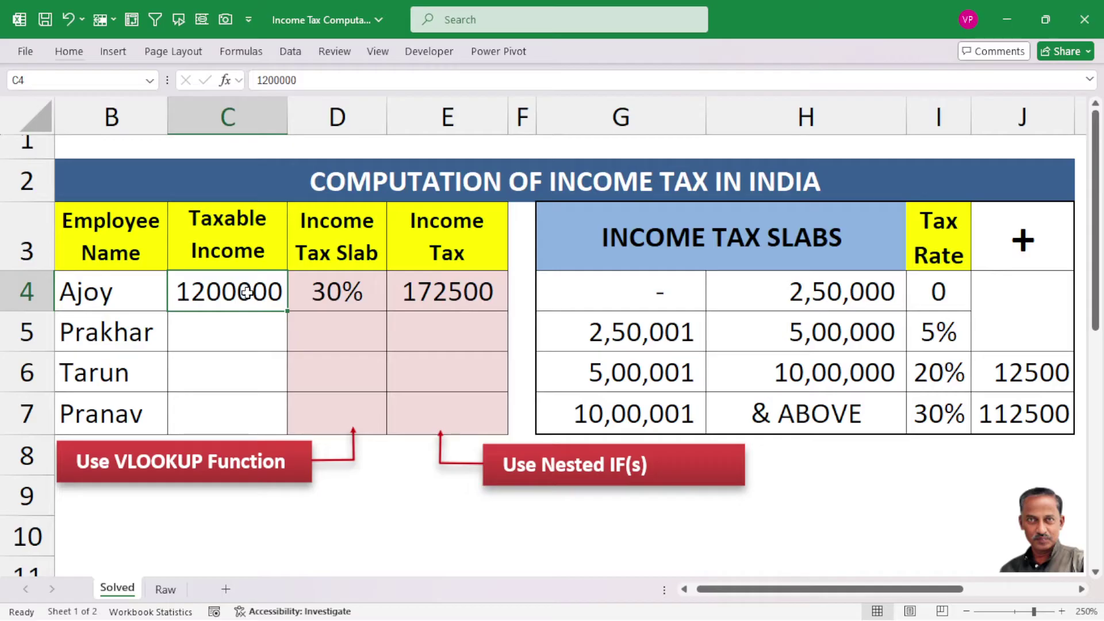
type("20000")
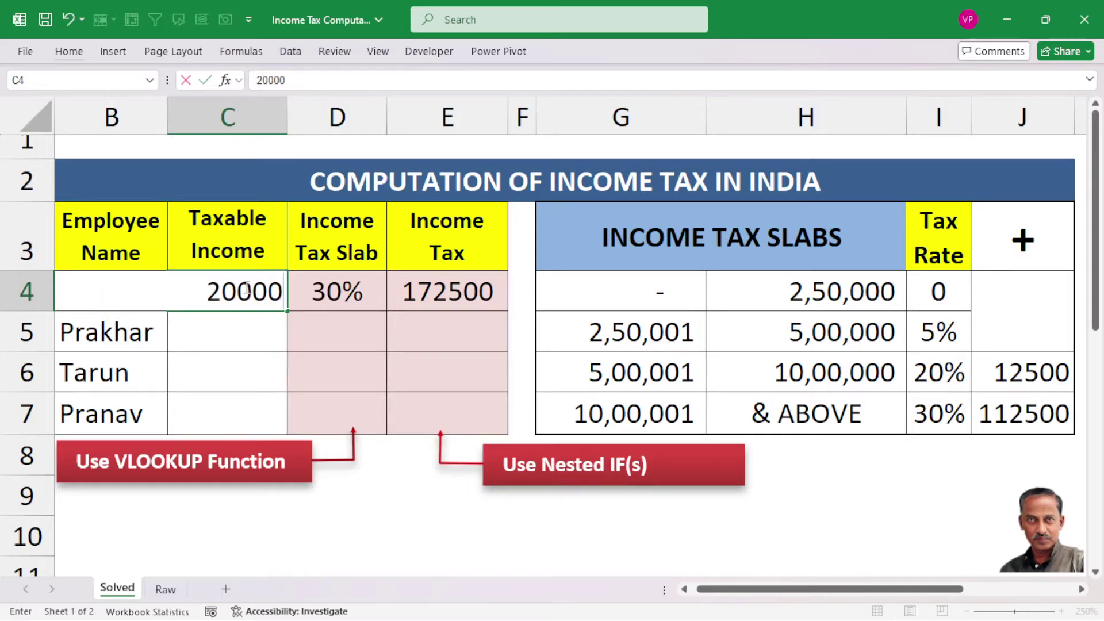
type("0")
key("Return")
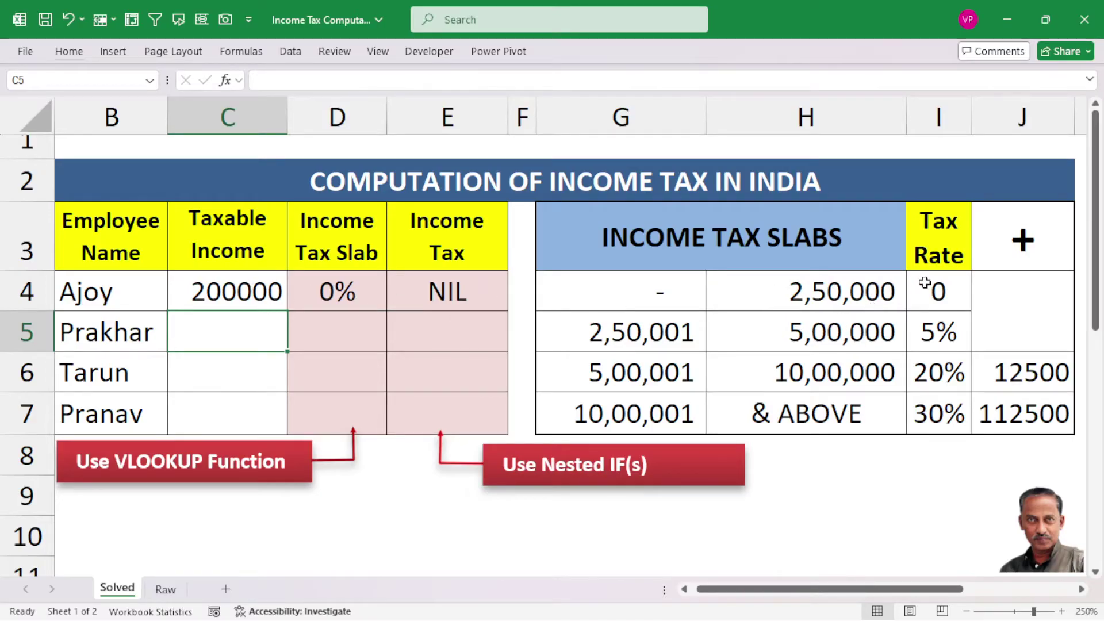
Examine the tax rates in I4:I7 and the first employee's tax slab and income tax formulas in D4 and E4.
left_click_drag(924, 282, 920, 413)
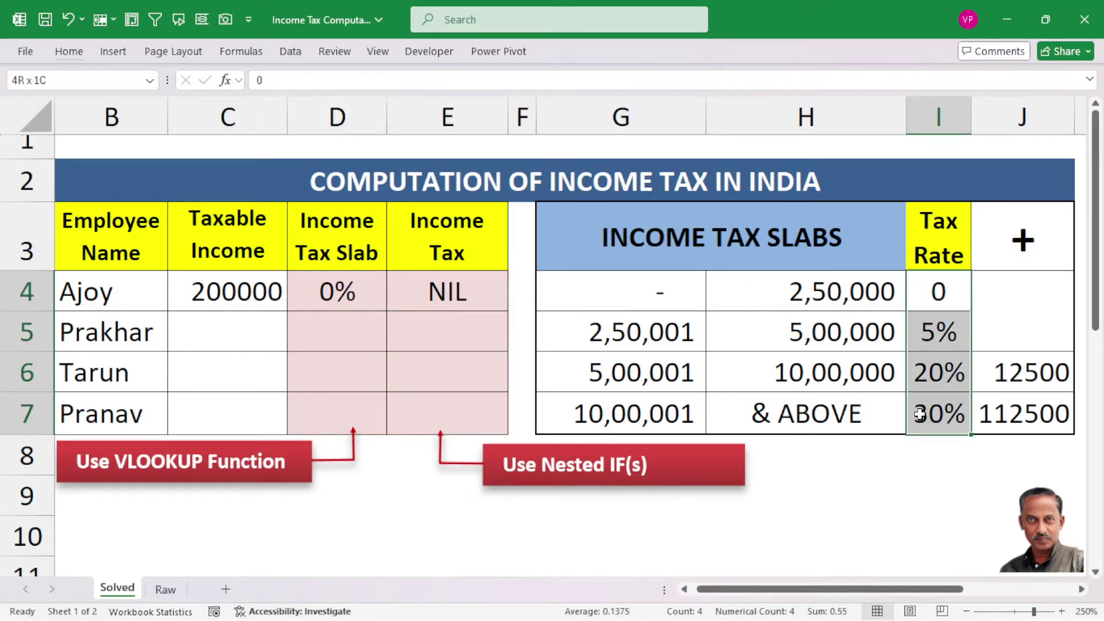
left_click(330, 289)
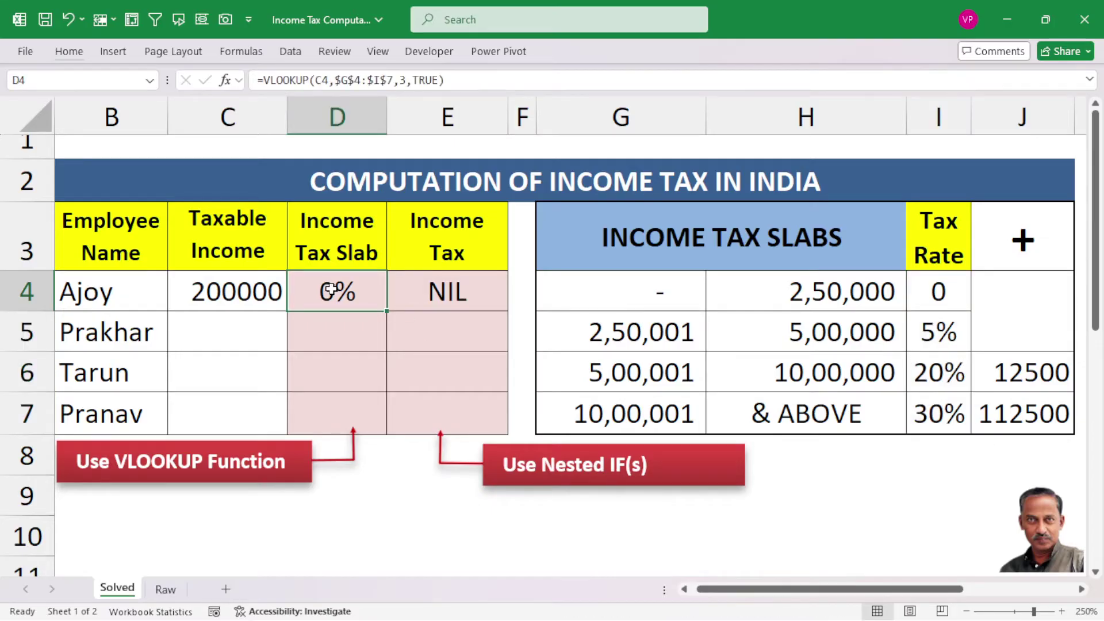
left_click(462, 284)
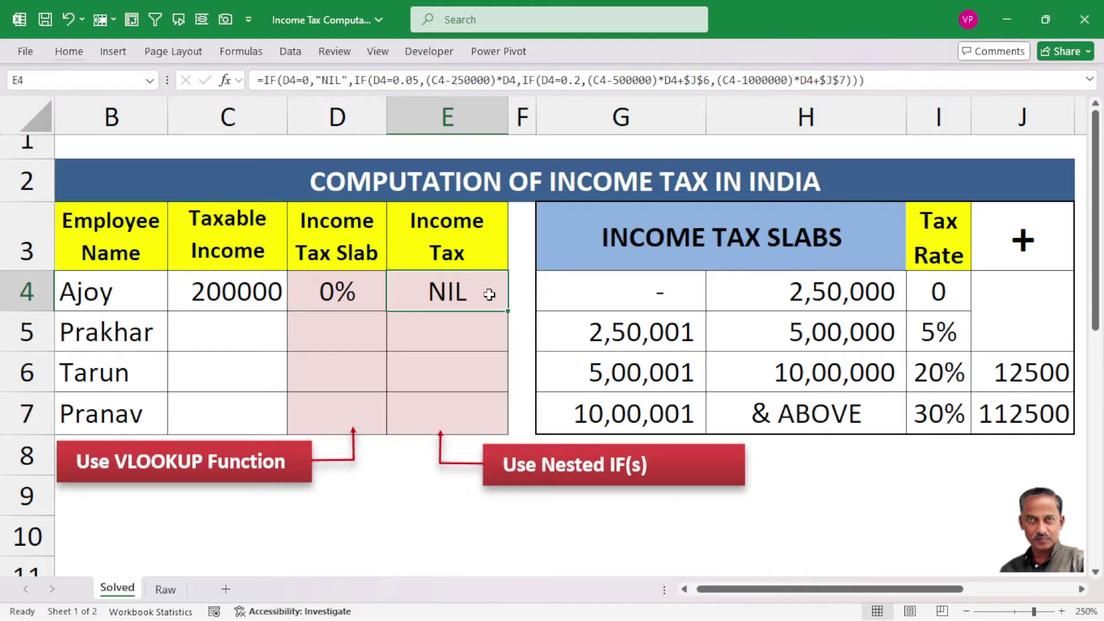
Change the first employee's taxable income in C4 to 300000.
left_click(241, 294)
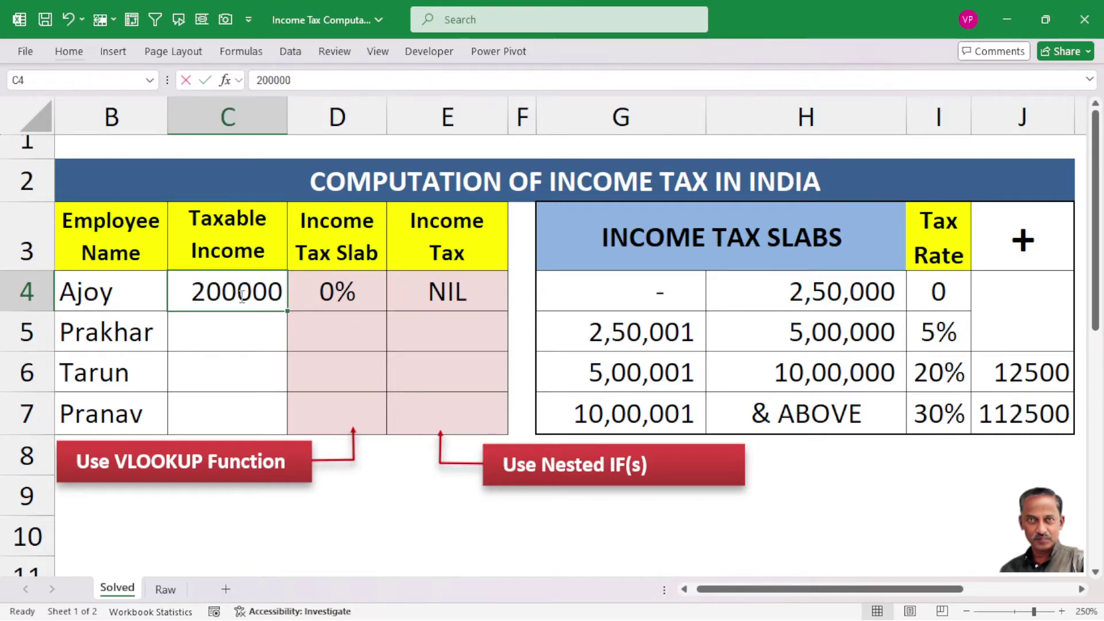
type("30000")
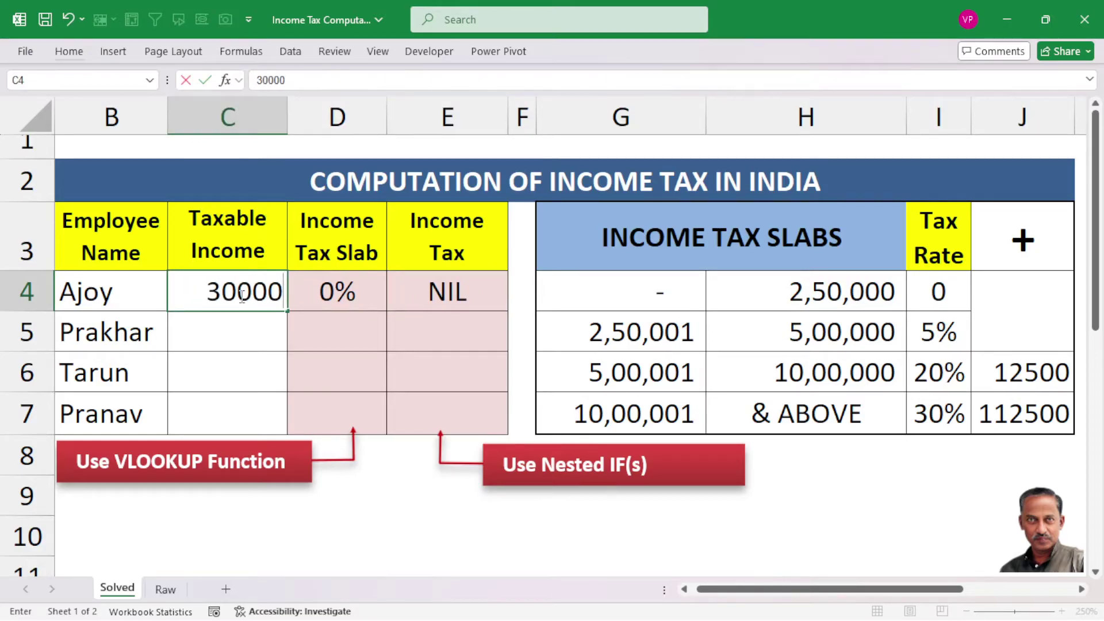
type("0")
key("Return")
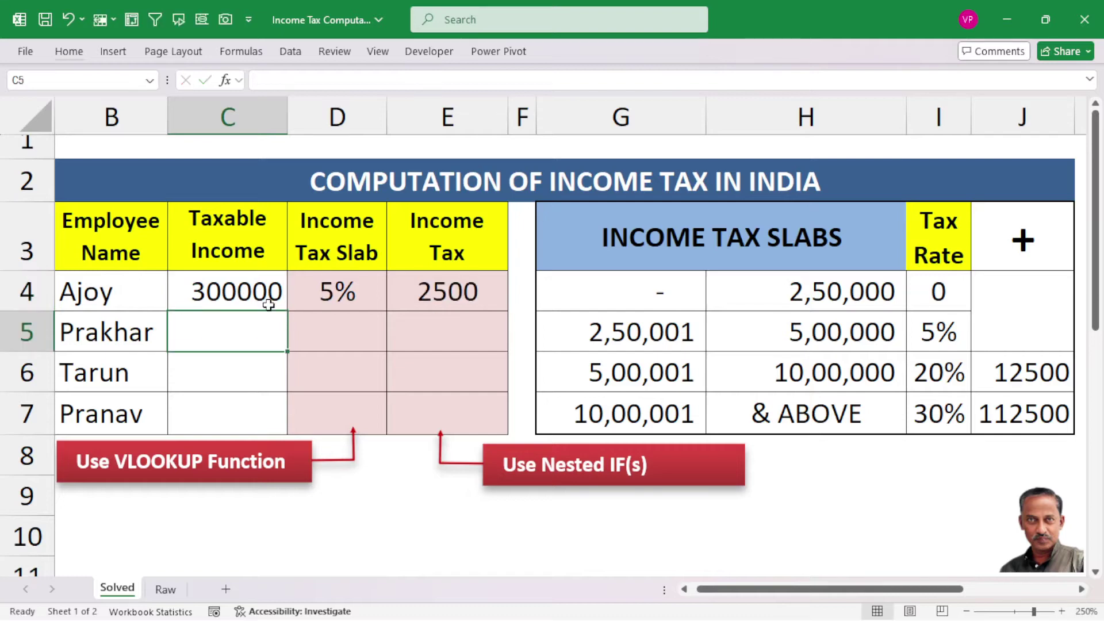
Compare the first employee's income in C4 with the second slab's limits in G5:H5 and the exempt limit in H4.
left_click(624, 337)
left_click_drag(624, 337, 716, 342)
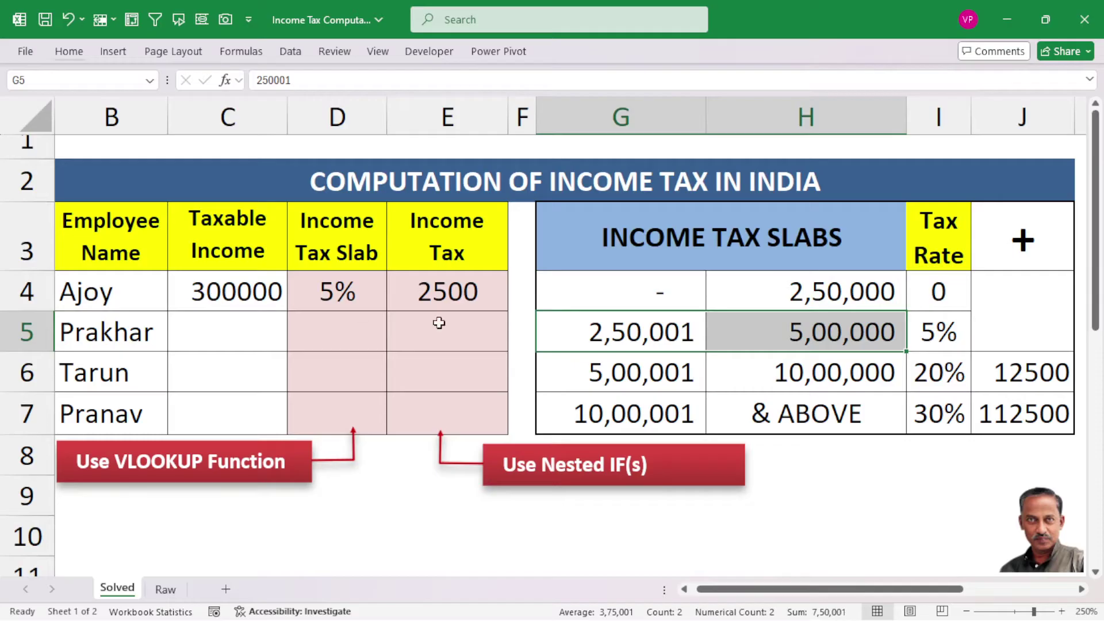
left_click(262, 294)
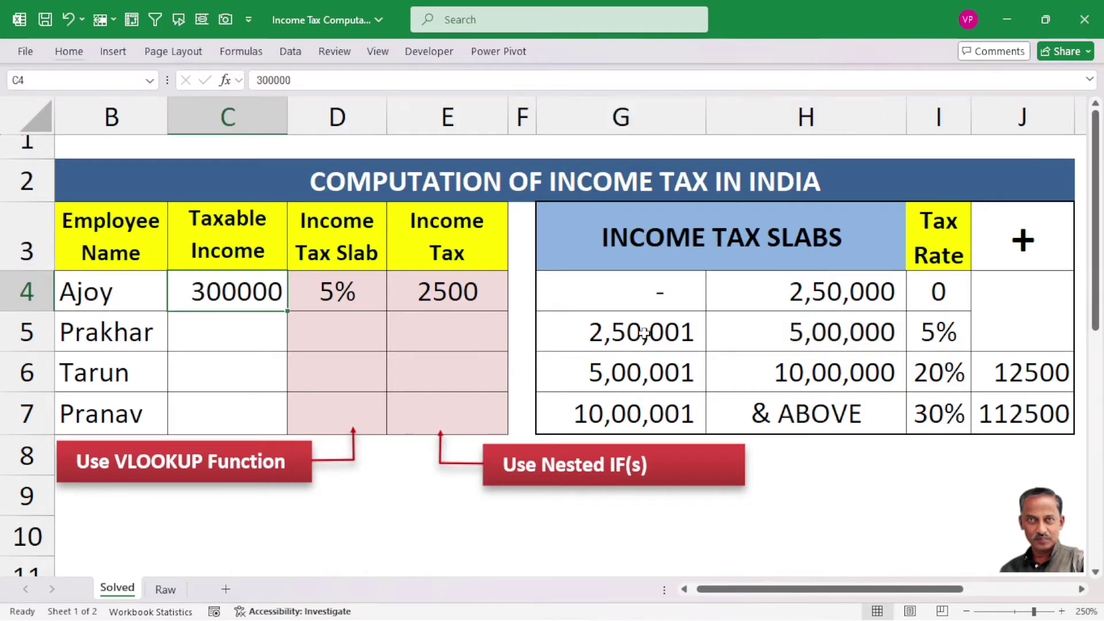
left_click(855, 293)
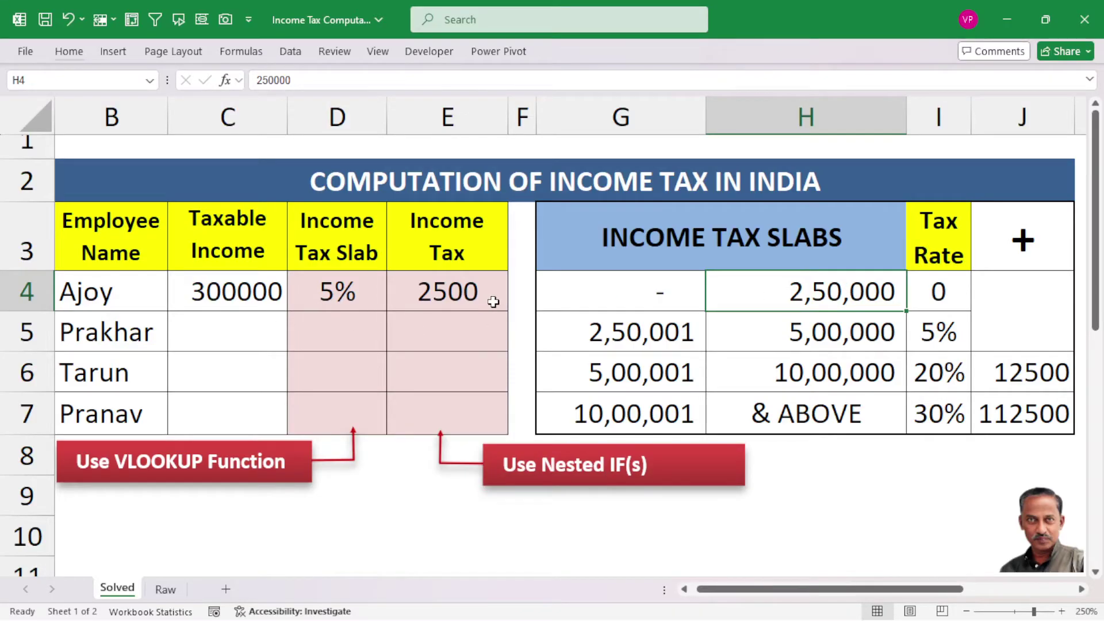
Raise the first employee's taxable income in C4 to 600000.
left_click(236, 293)
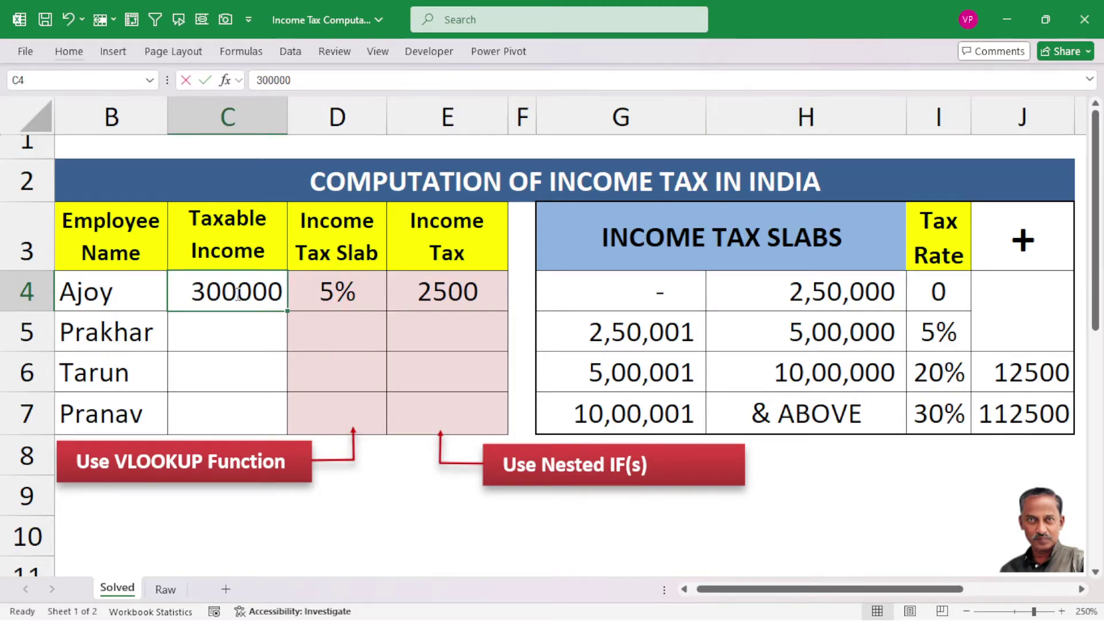
type("600000")
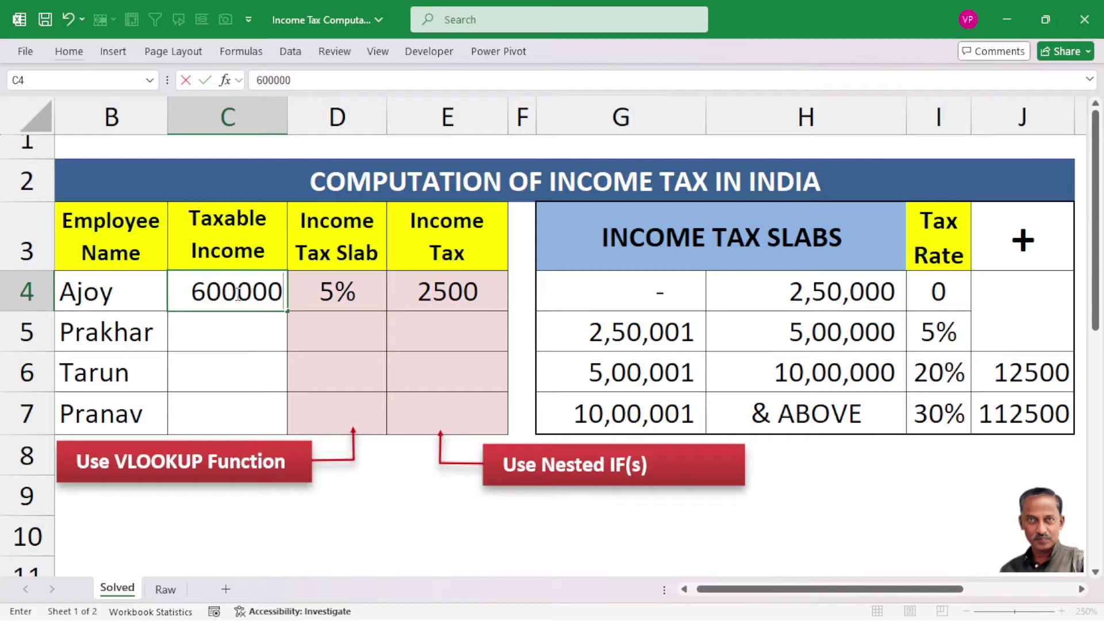
key("Return")
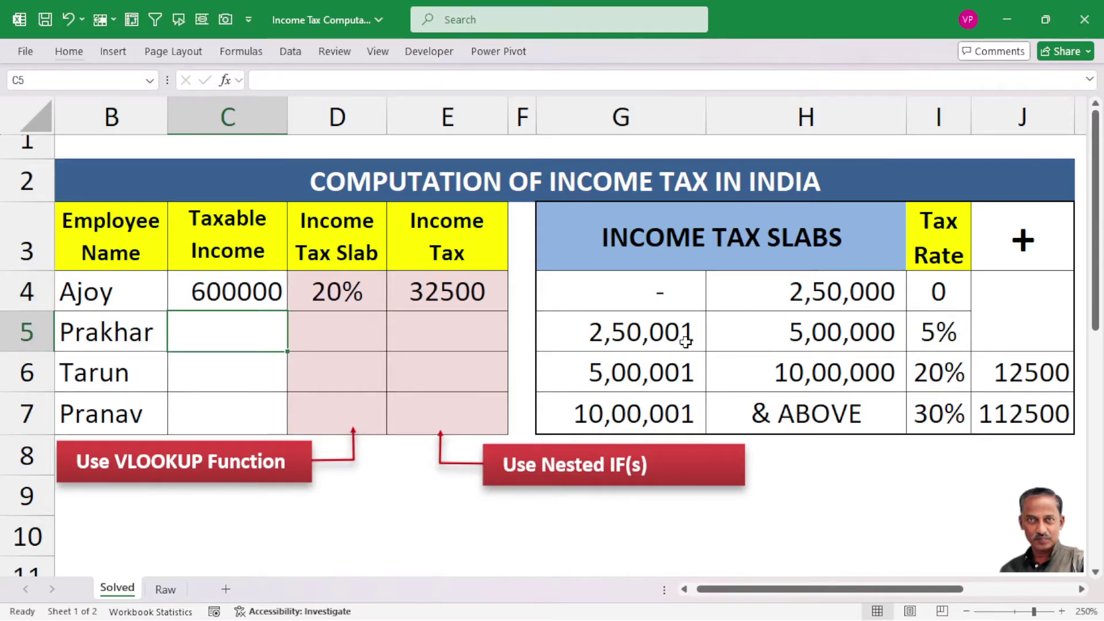
Examine how the income in C4 is taxed across the first three slabs, including the rate in I6 and the formula in E4.
left_click_drag(621, 366, 834, 379)
left_click(920, 377)
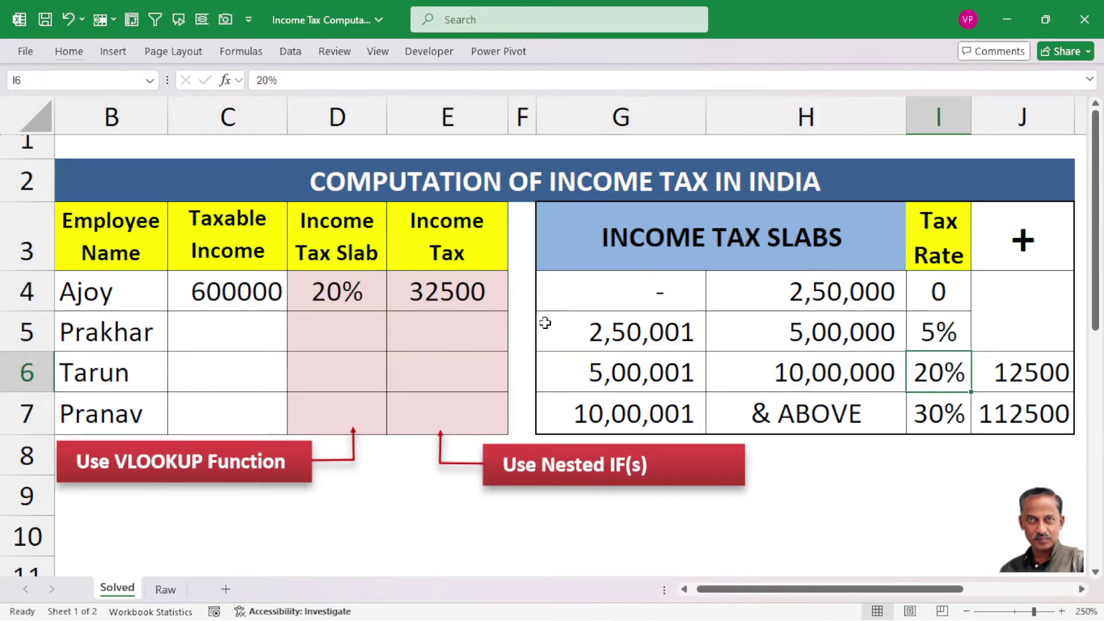
left_click(246, 301)
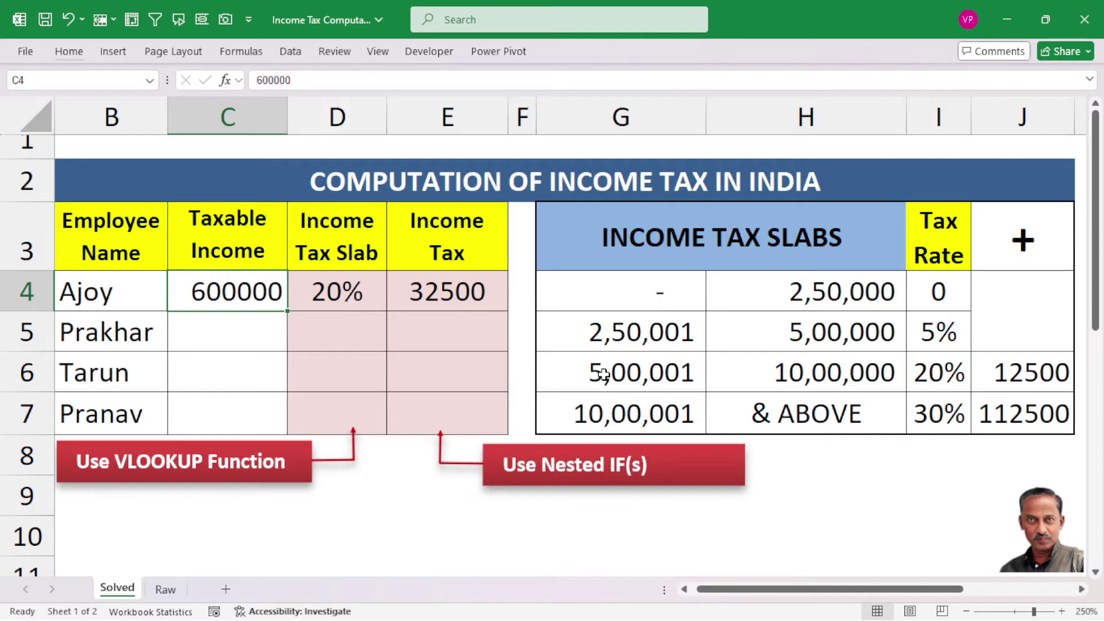
left_click_drag(618, 380, 819, 384)
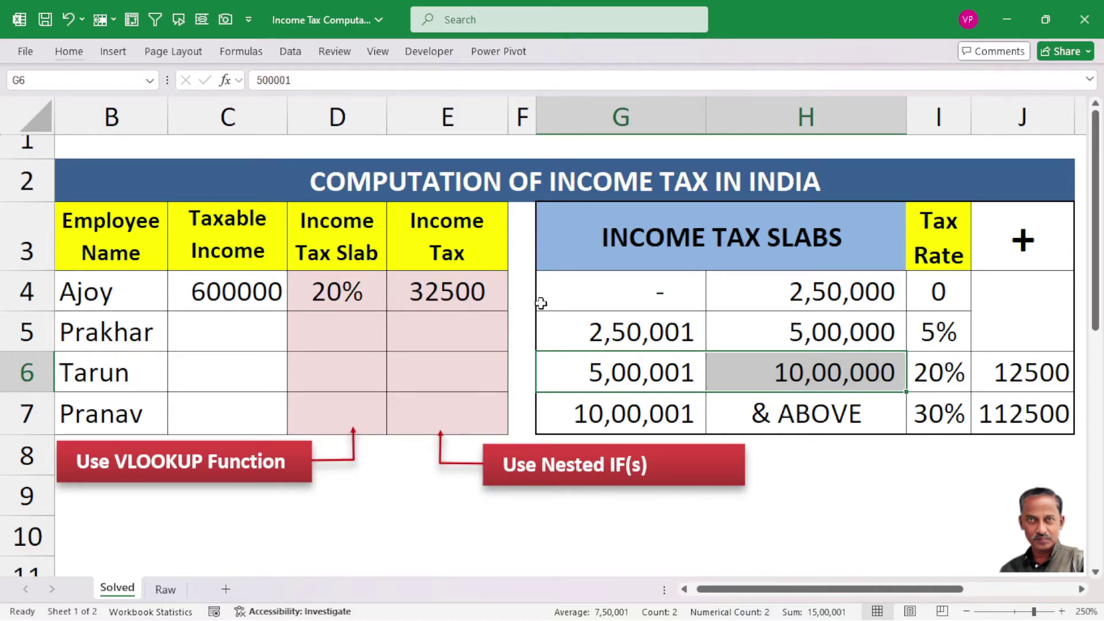
left_click_drag(598, 332, 715, 328)
left_click(848, 292)
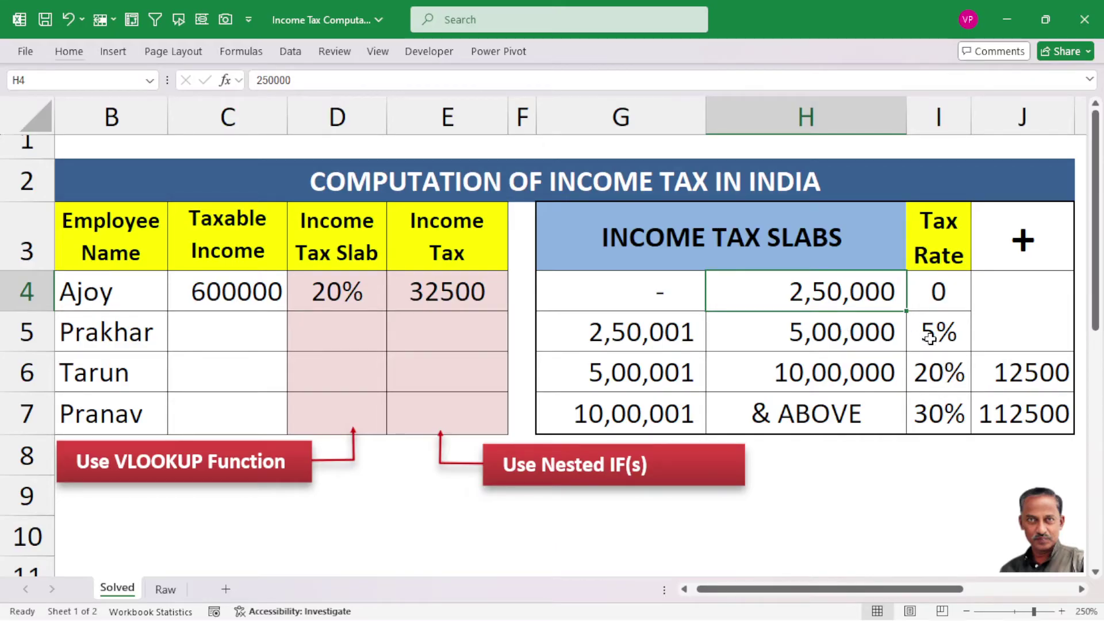
left_click_drag(598, 334, 949, 336)
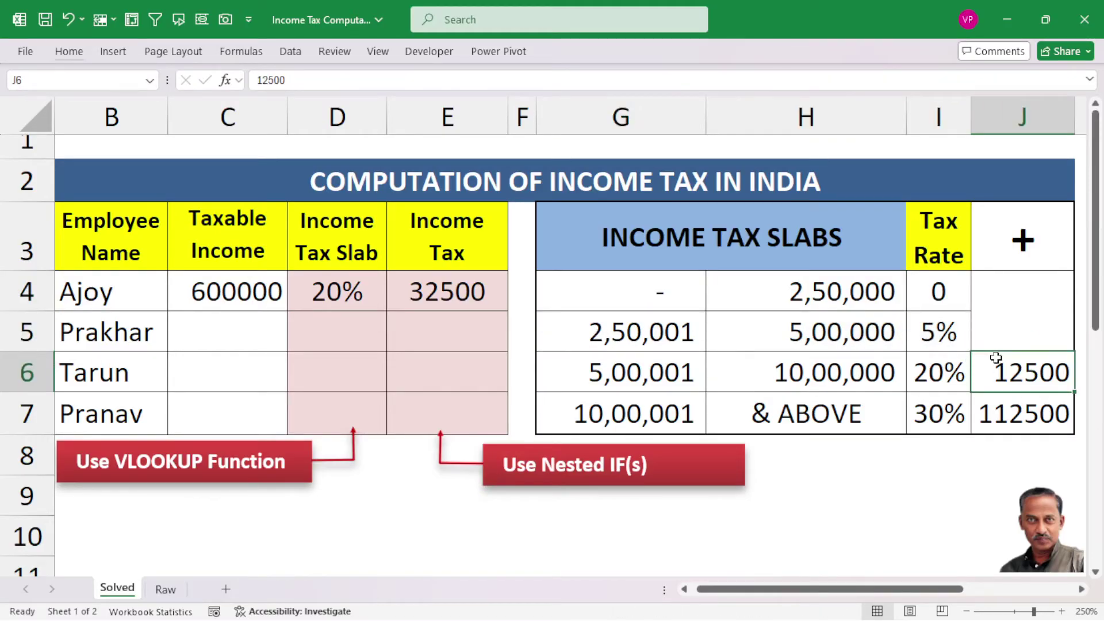
left_click(960, 379)
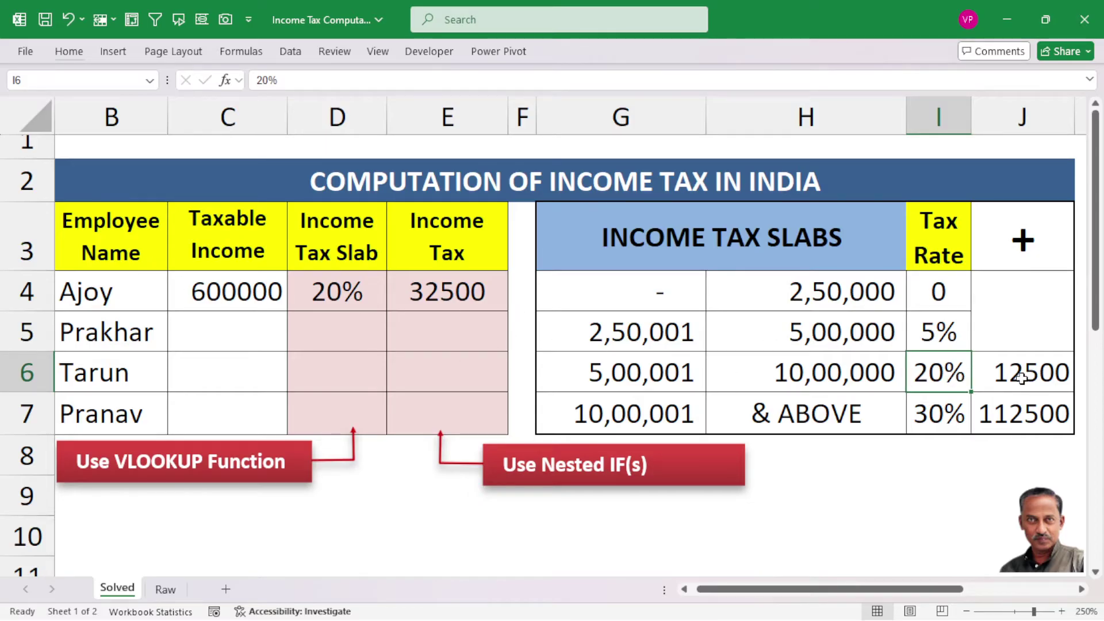
left_click(449, 297)
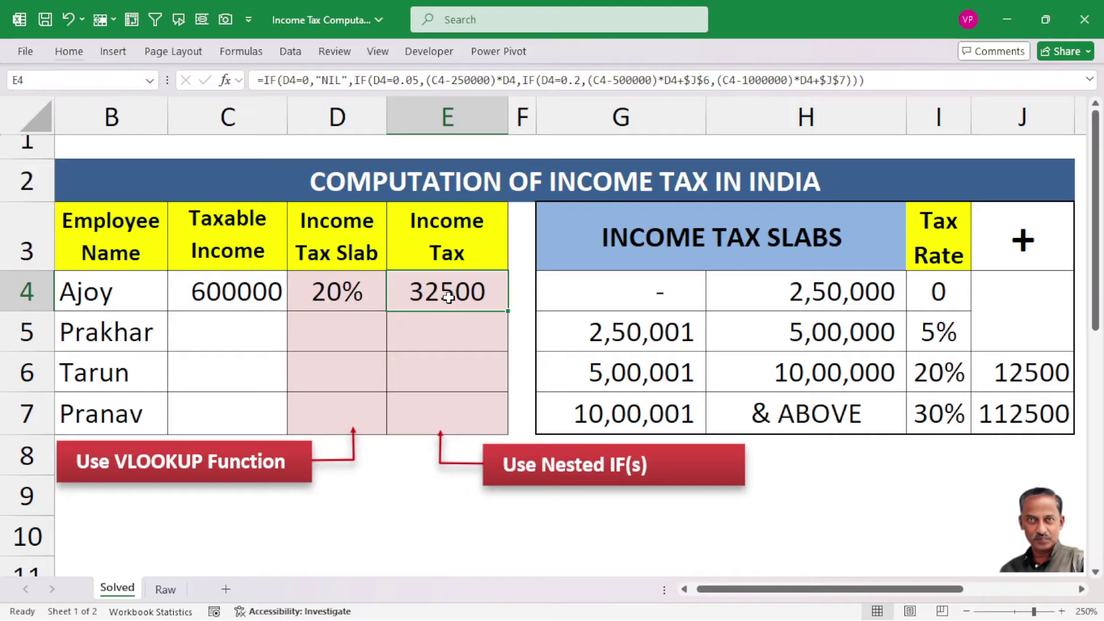
Set the first employee's taxable income in C4 to 1200000.
left_click(257, 296)
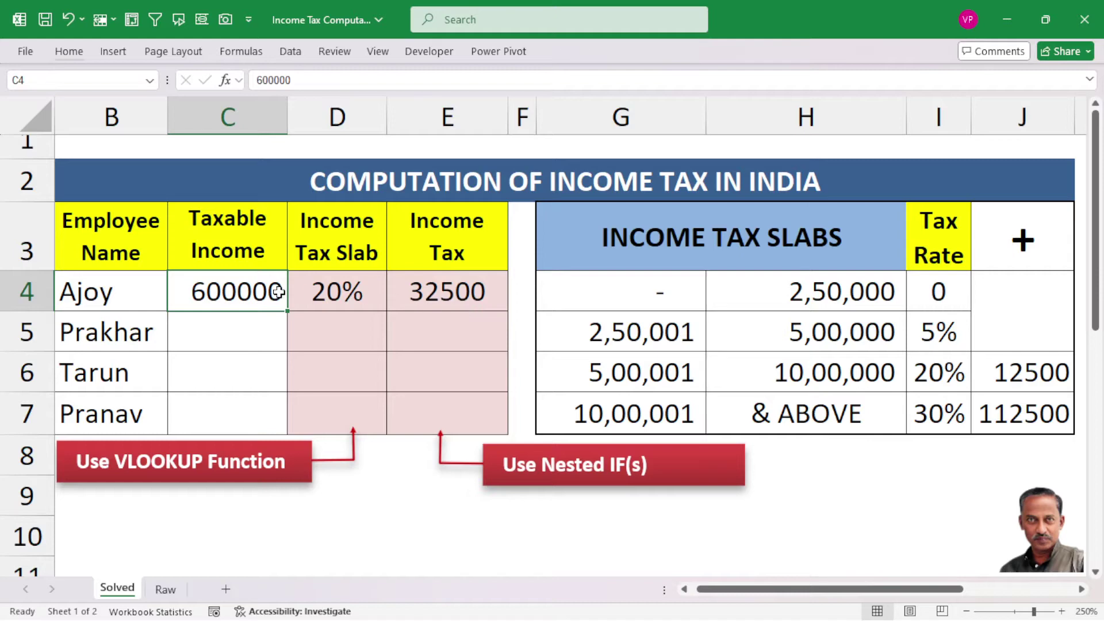
type("1200")
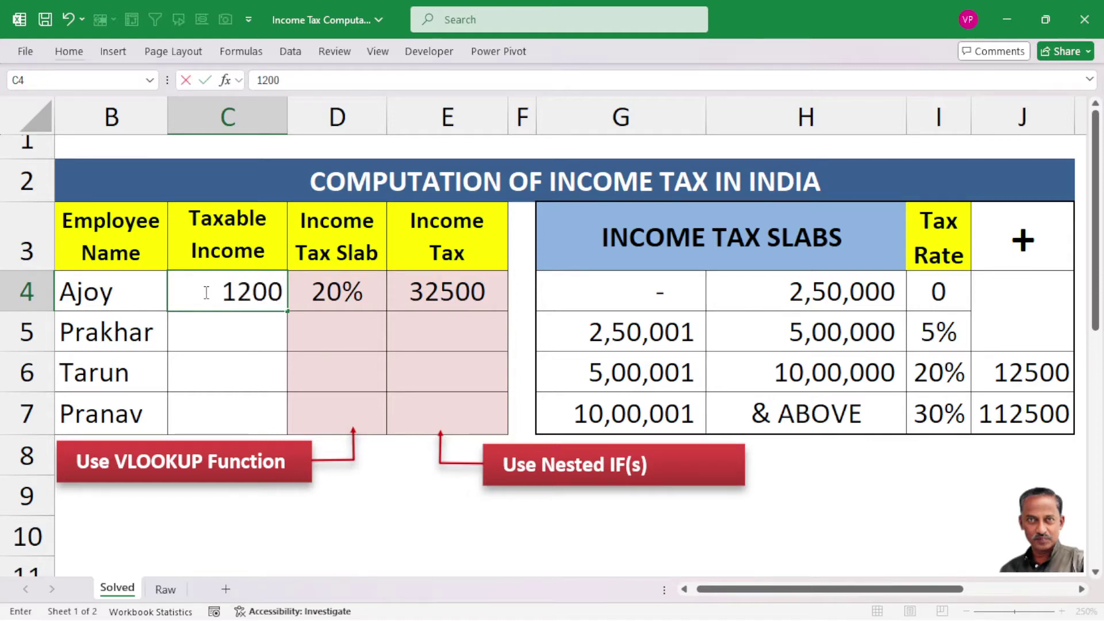
type("000")
key("Return")
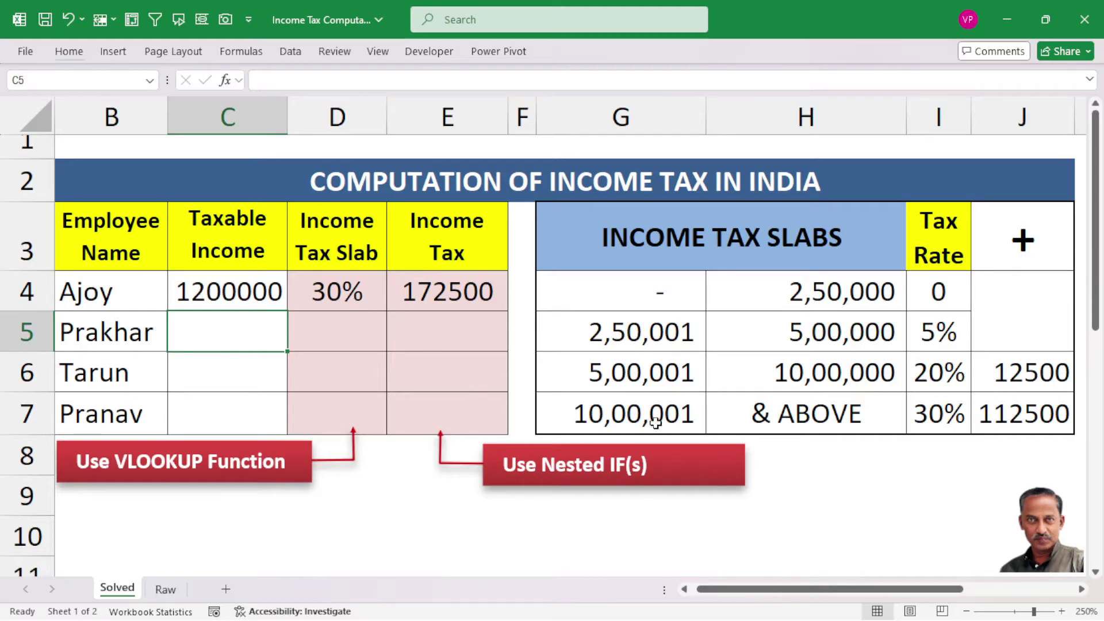
Examine the top slab in G7:H7, the two slabs above it, and the added tax amounts in J6 and J7.
left_click_drag(627, 417, 852, 414)
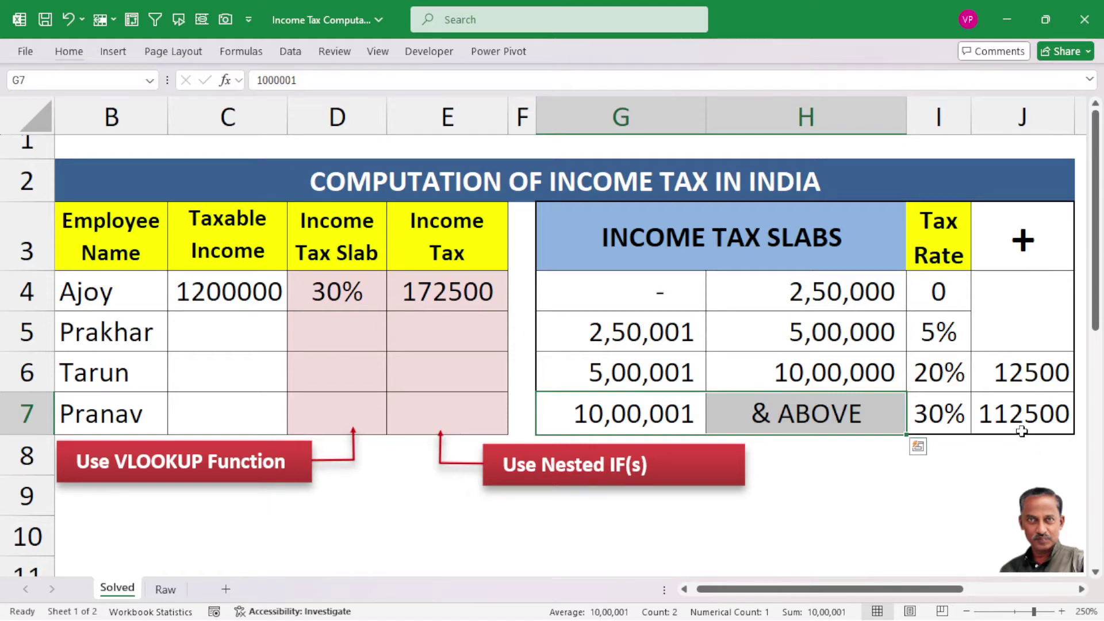
left_click(1018, 378)
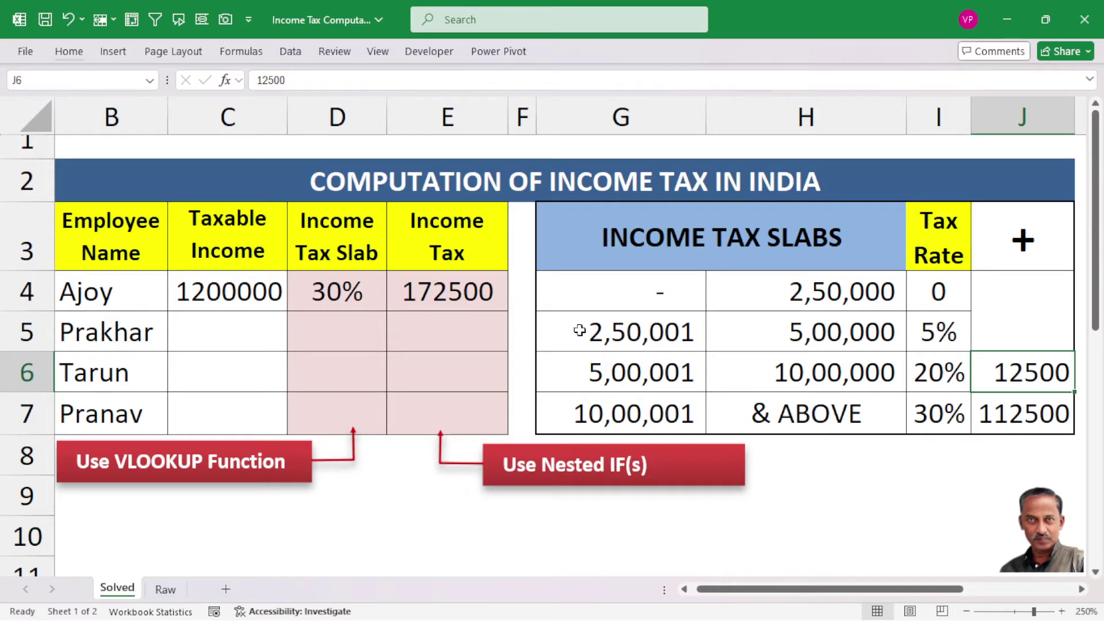
left_click_drag(579, 331, 921, 331)
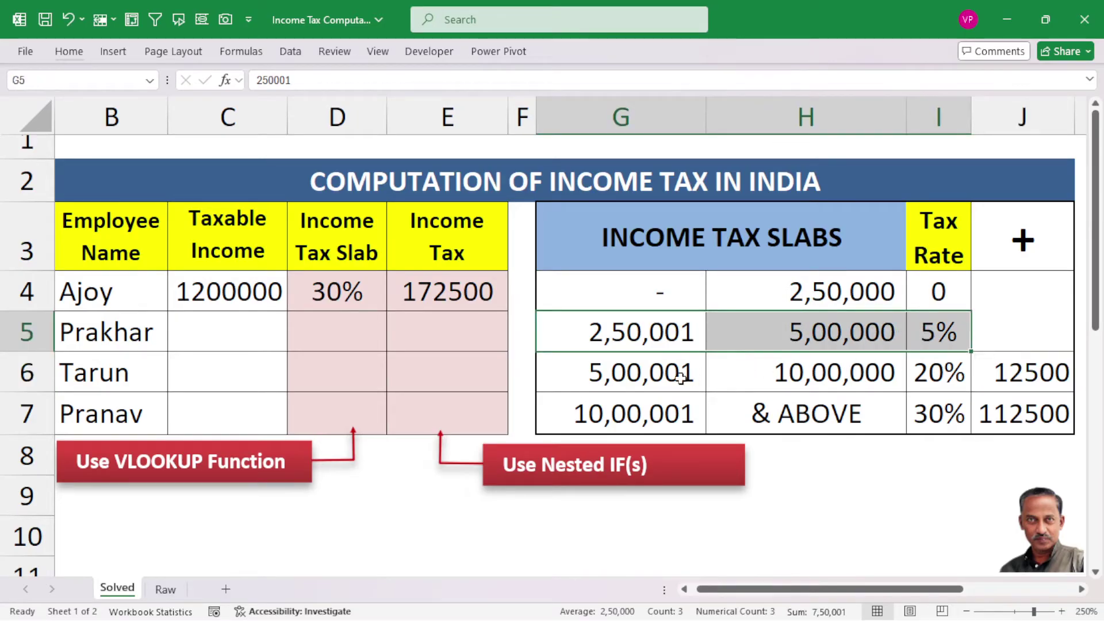
left_click_drag(601, 378, 903, 380)
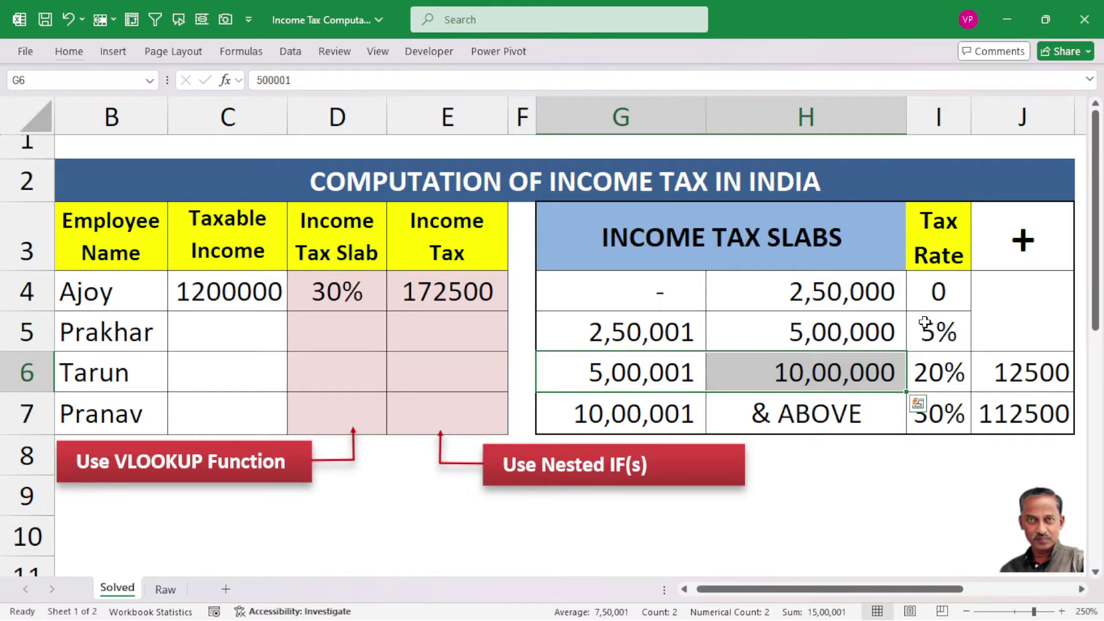
left_click(992, 422)
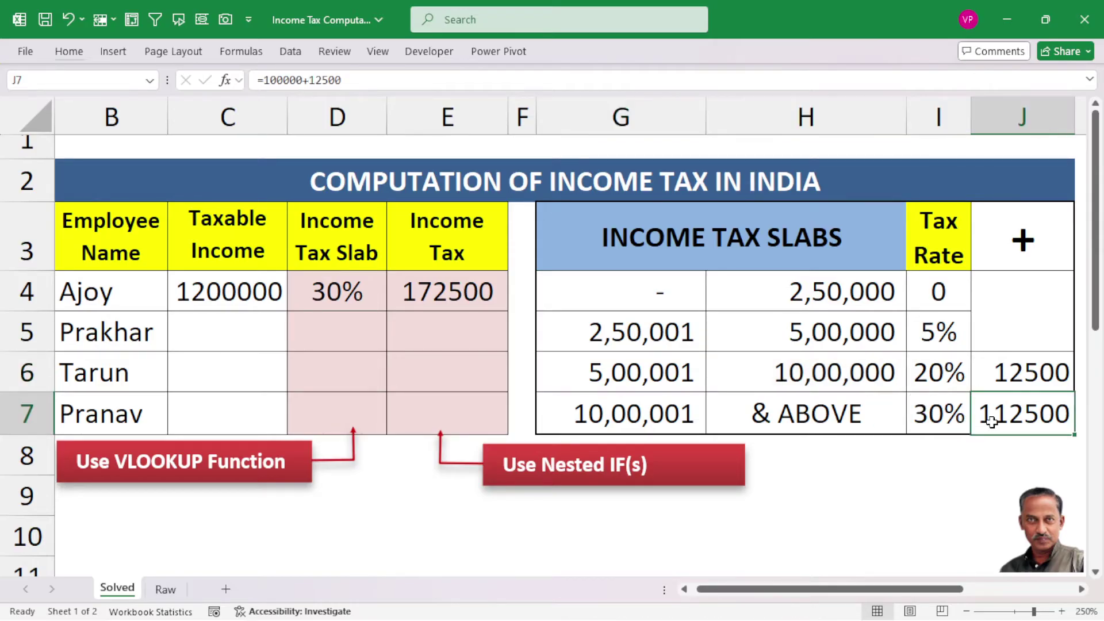
left_click_drag(604, 425, 850, 420)
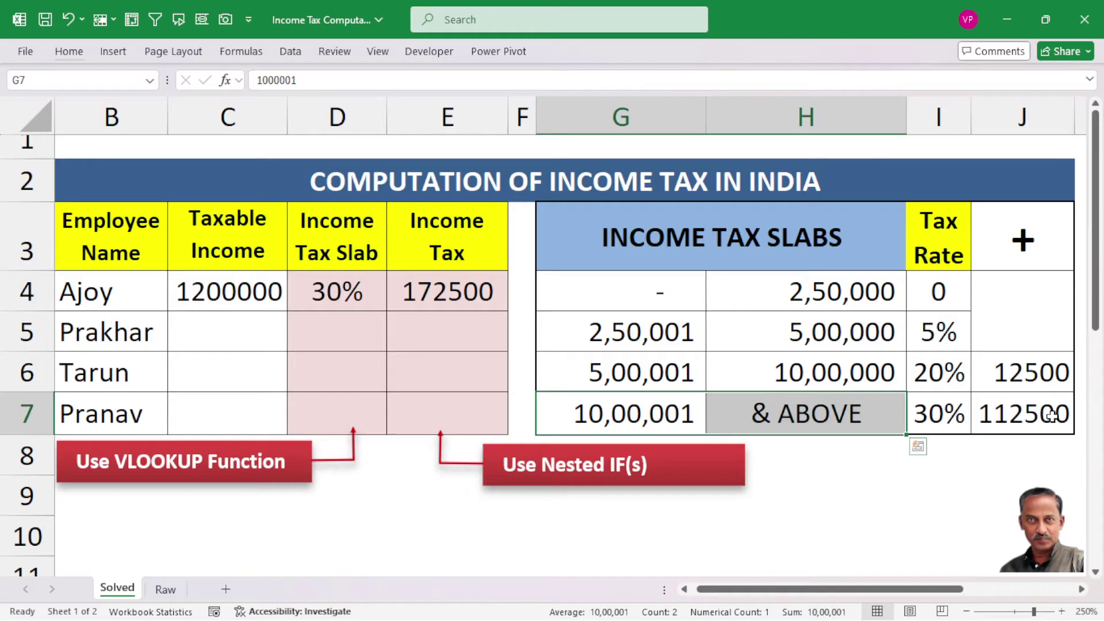
left_click(673, 418)
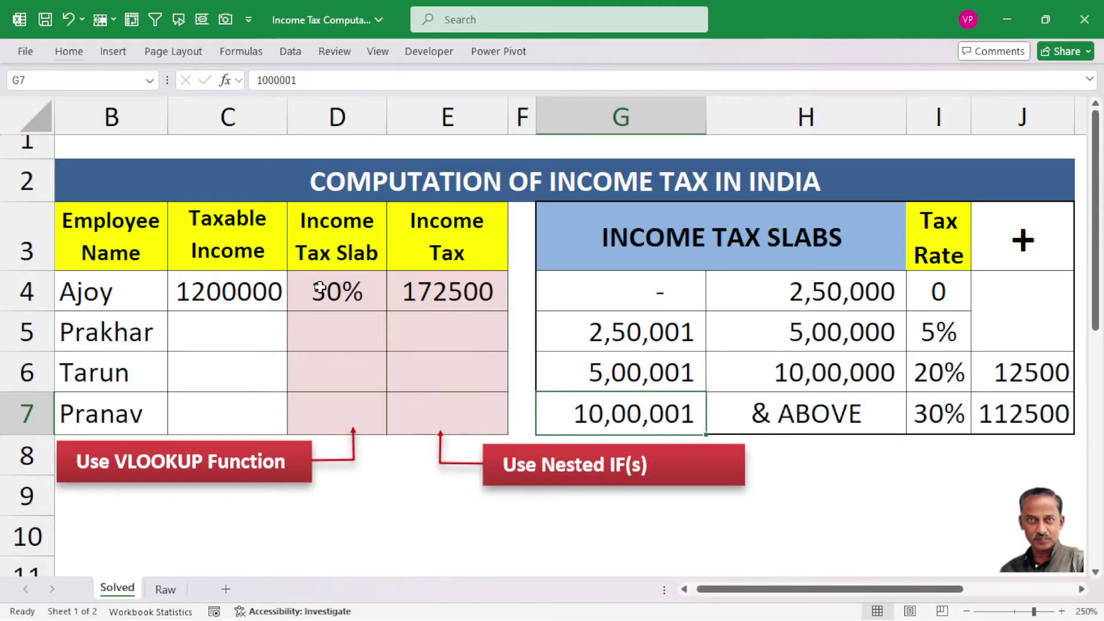
Clear the first employee's tax slab and income tax formulas in D4:E4.
left_click_drag(318, 290, 449, 303)
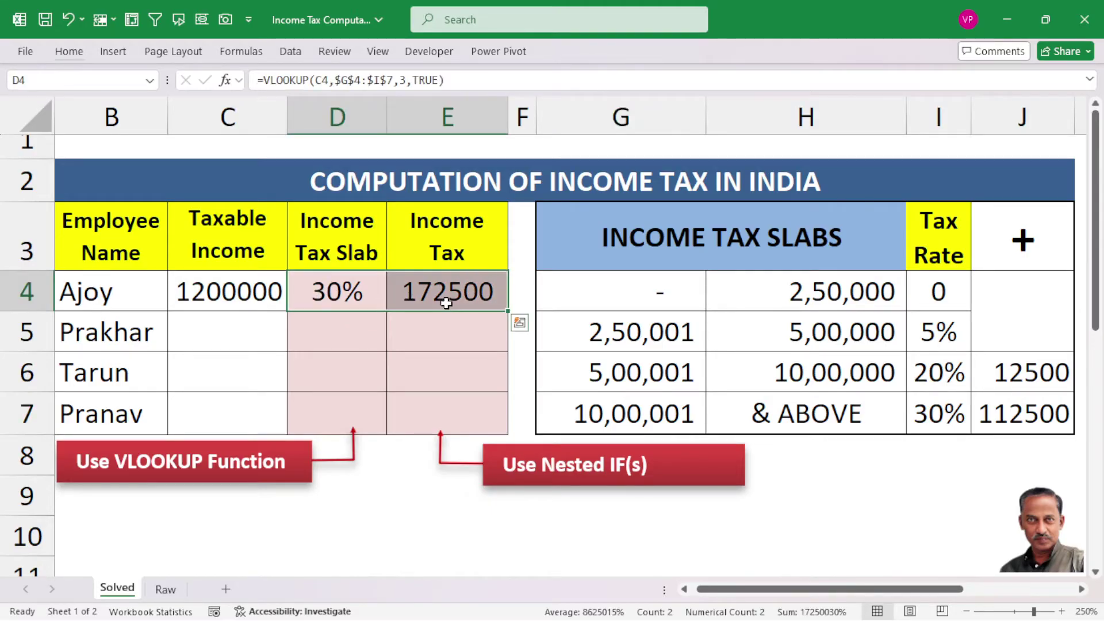
key("Delete")
left_click(346, 296)
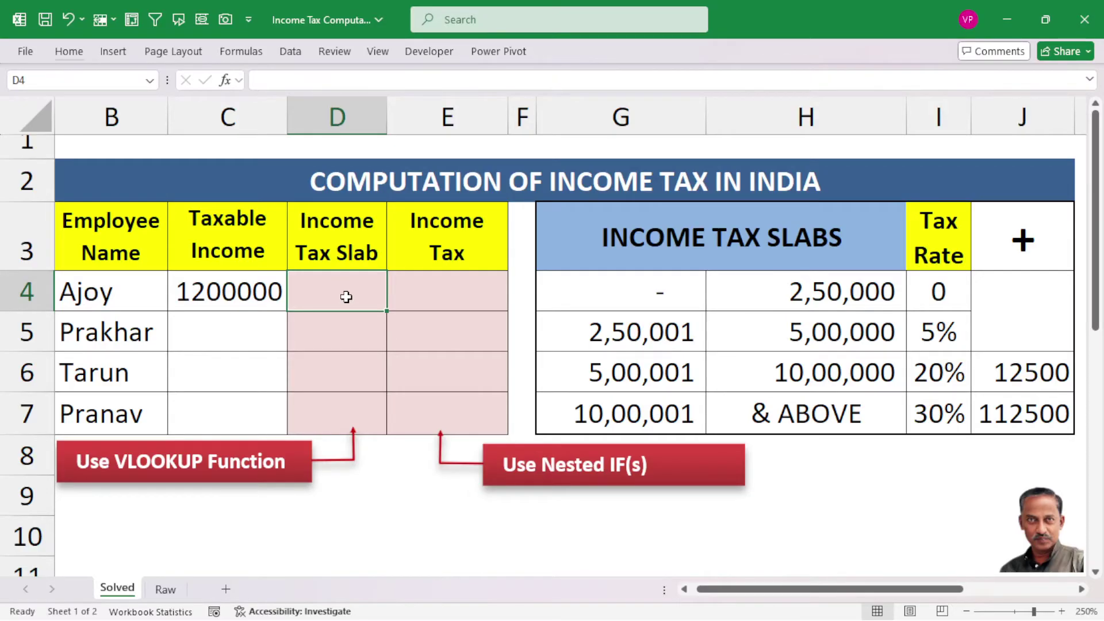
Fill the taxable incomes in C4:C7 with 200000, 300000, 700000 and 1200000.
left_click(236, 297)
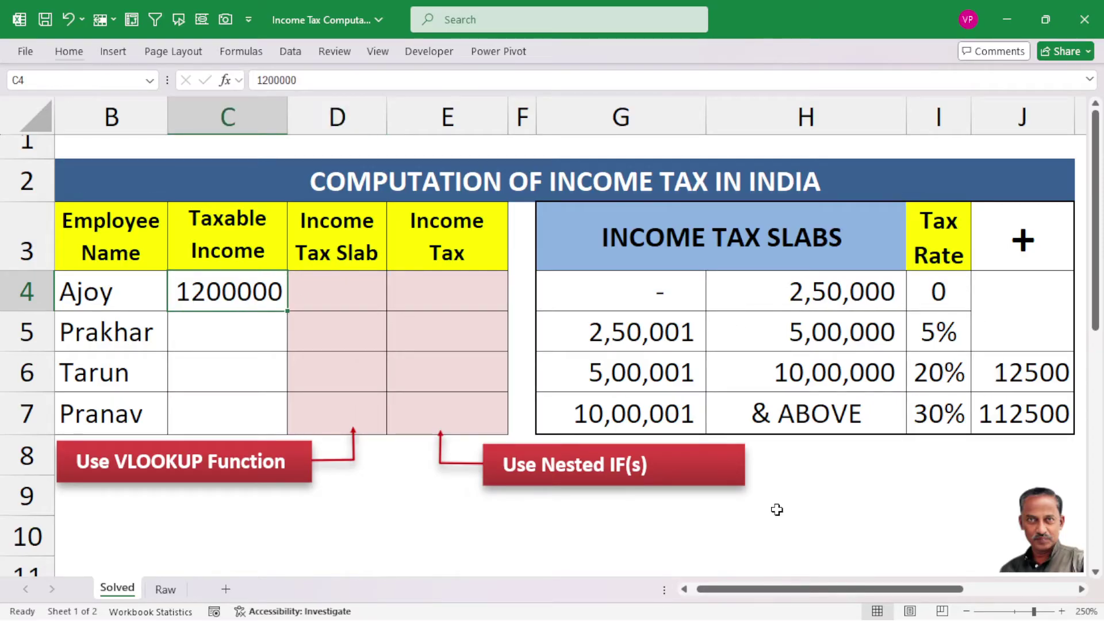
type("20000")
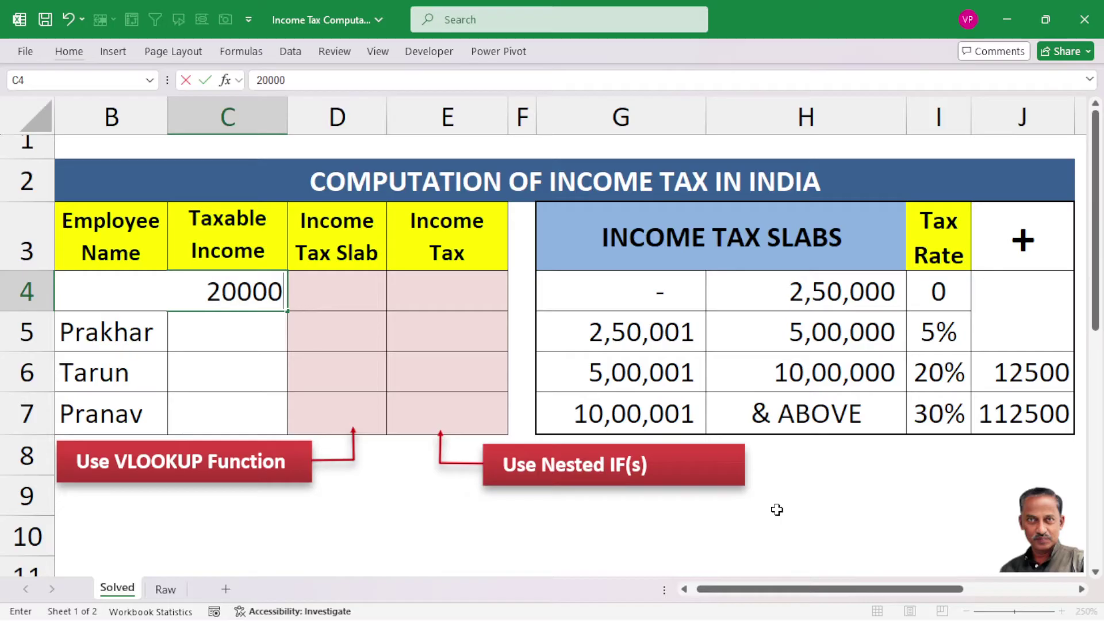
type("0")
key("Return")
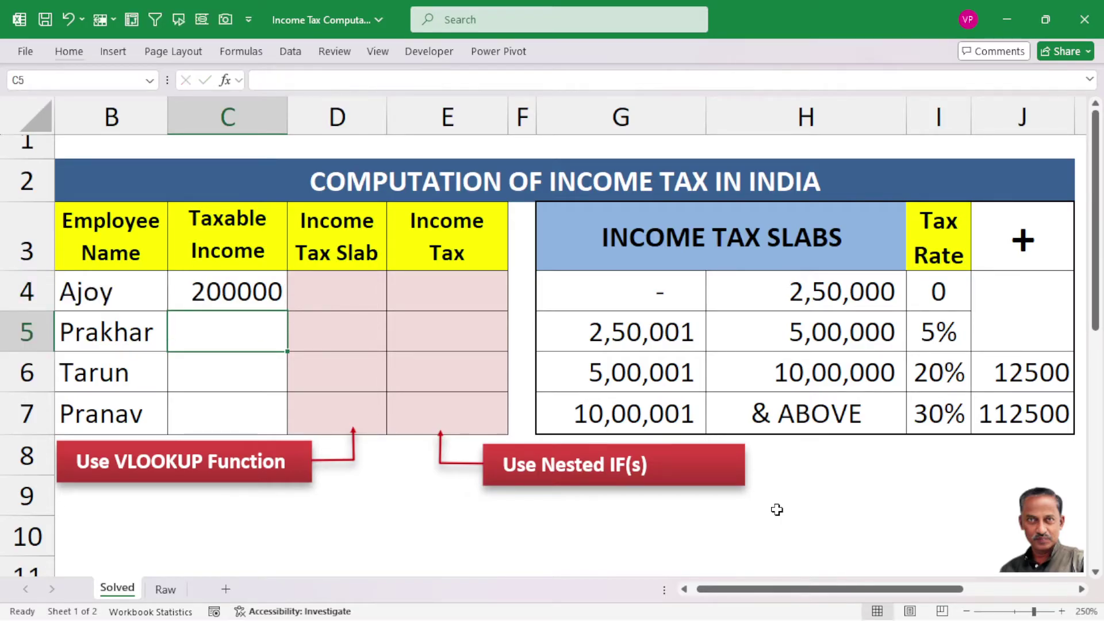
type("300000")
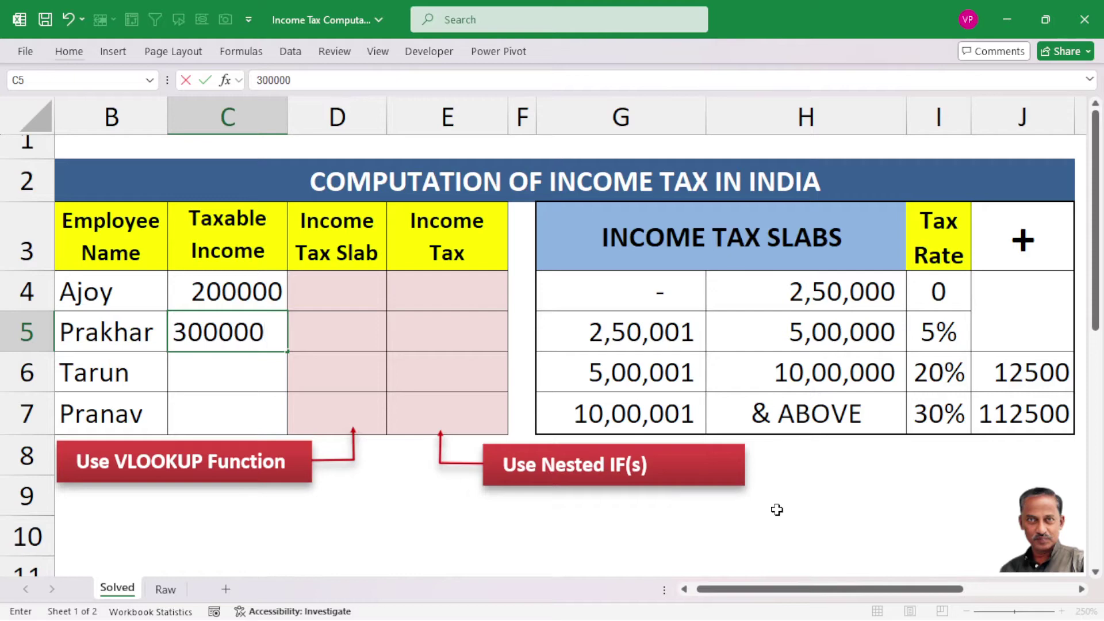
key("Return")
type("700000")
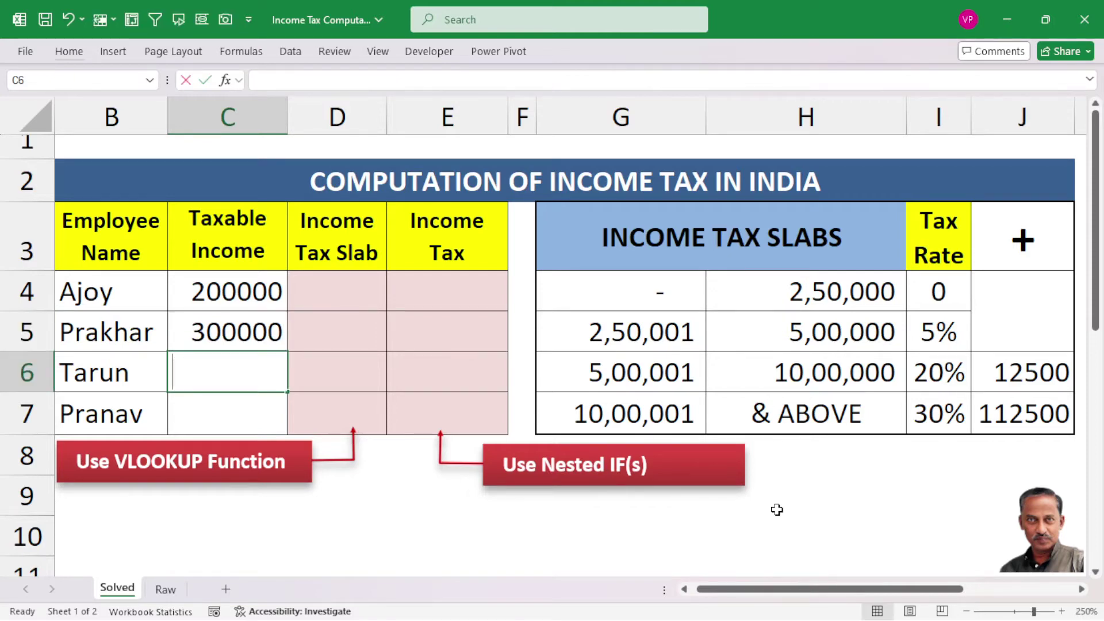
key("Return")
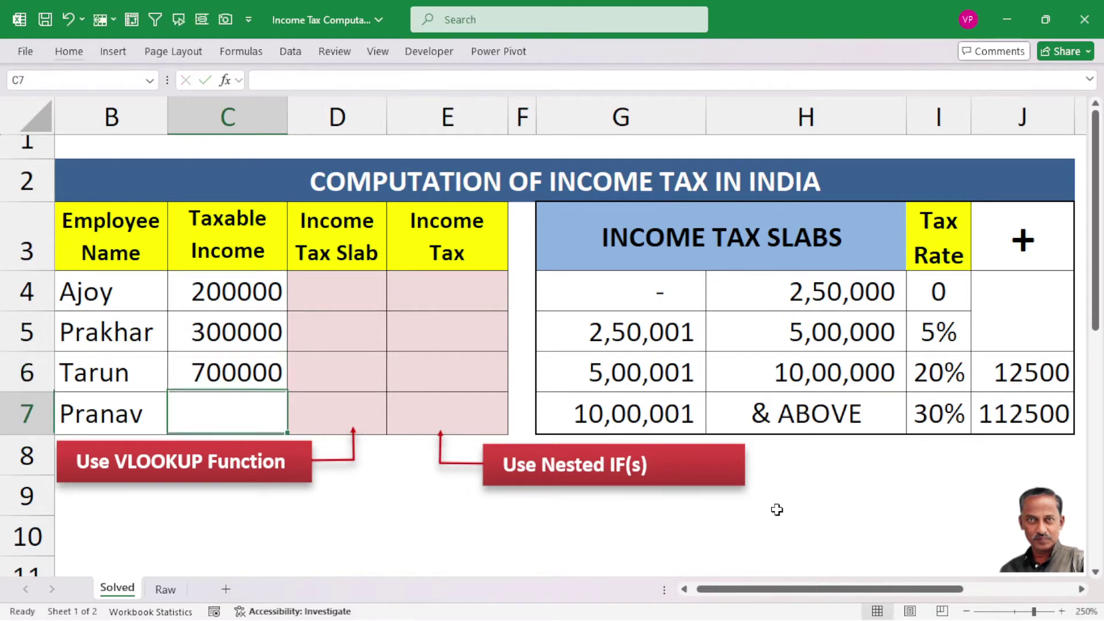
type("1200000")
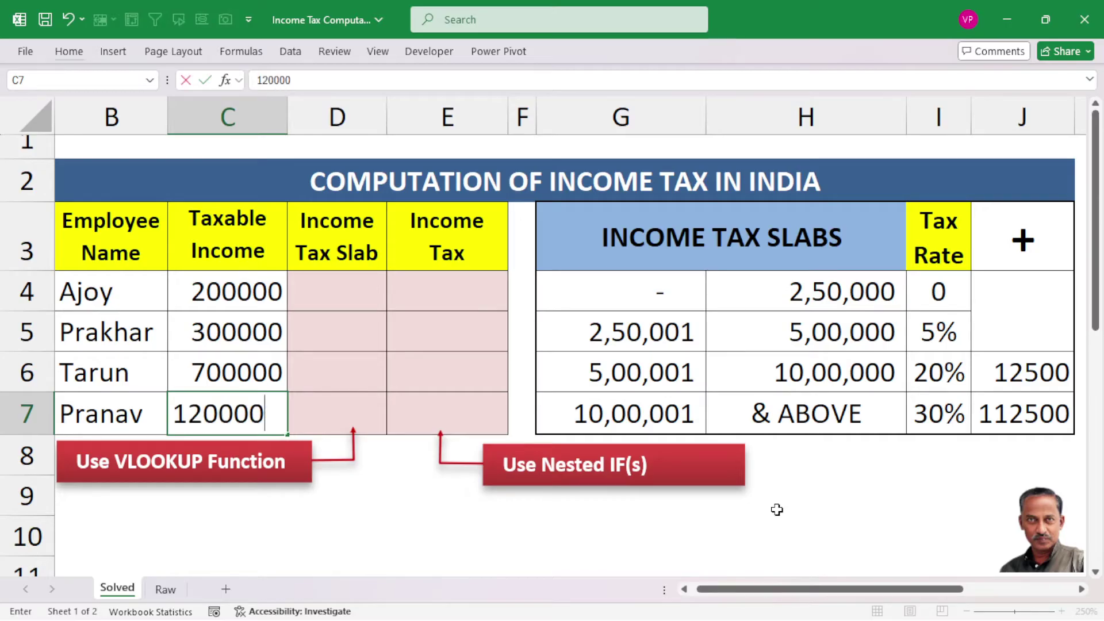
key("Return")
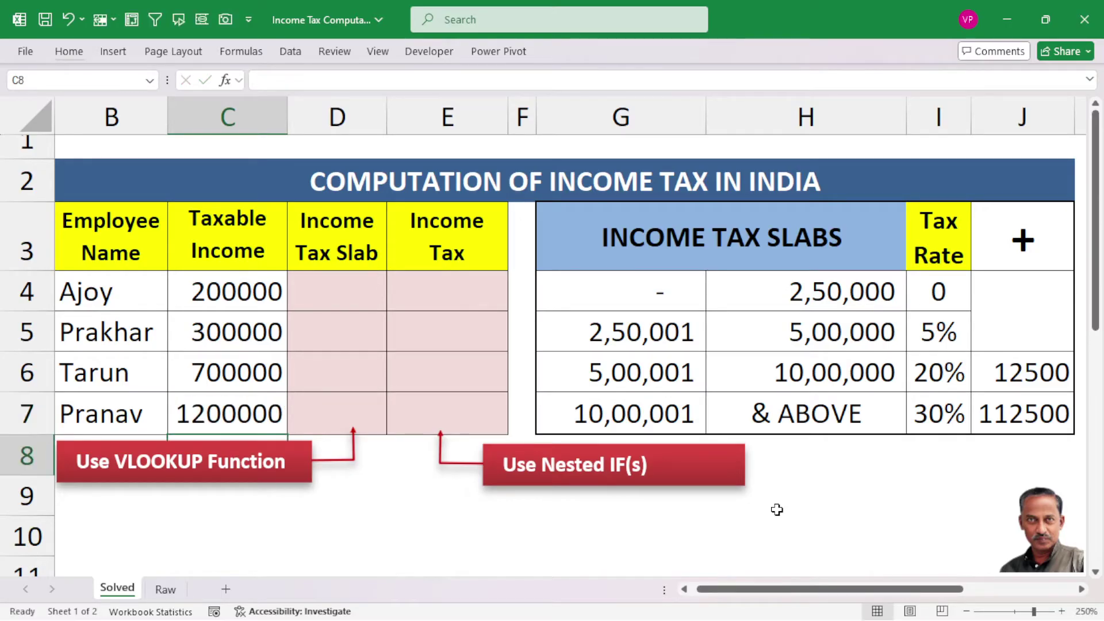
left_click_drag(253, 290, 257, 425)
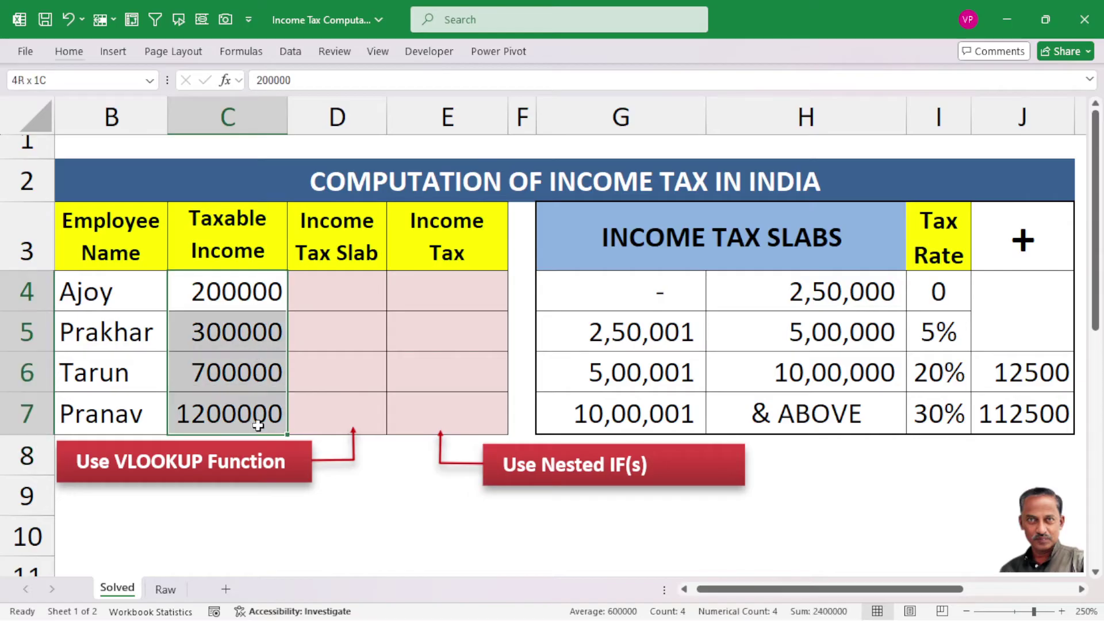
Enter =VLOOKUP(C4,G4:I7,3,TRUE) in D4 to look up the first employee's tax rate by approximate match.
left_click(344, 297)
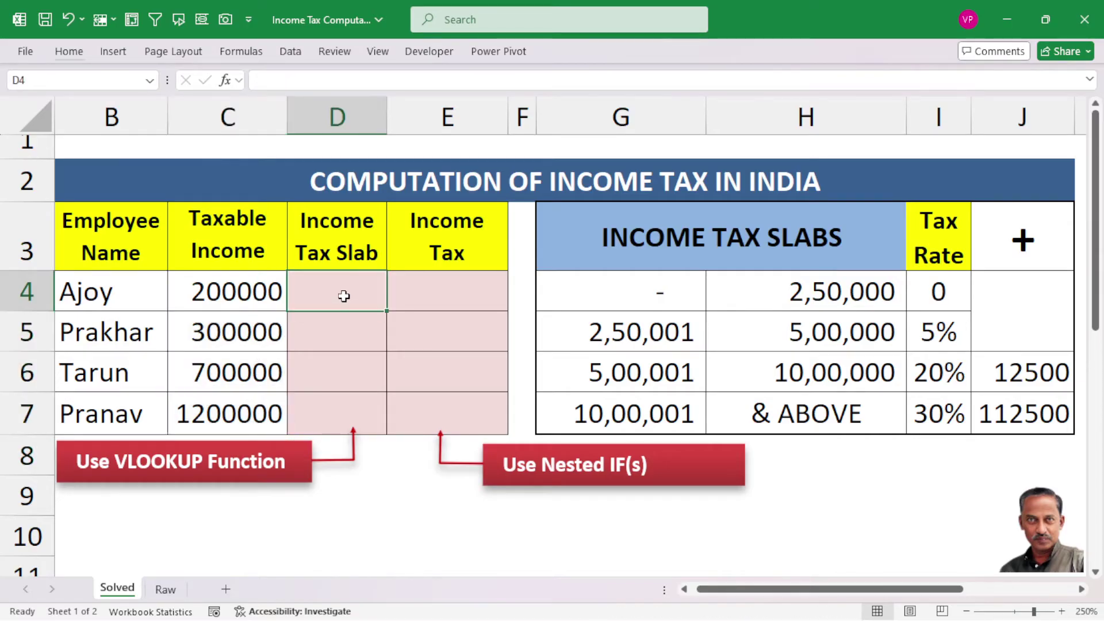
type("=vl")
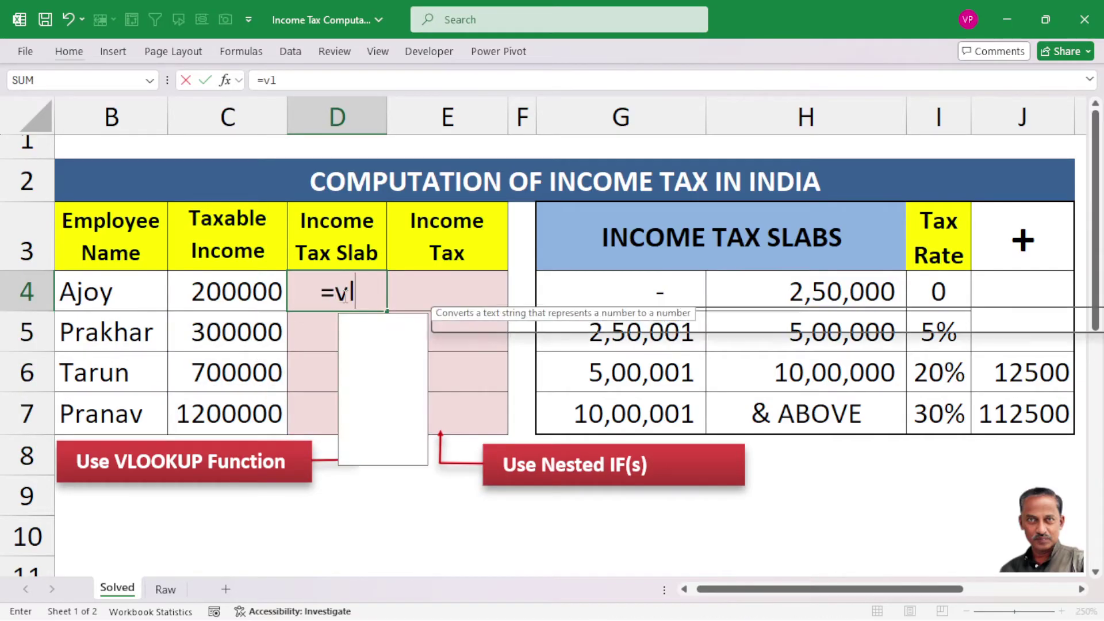
key("Tab")
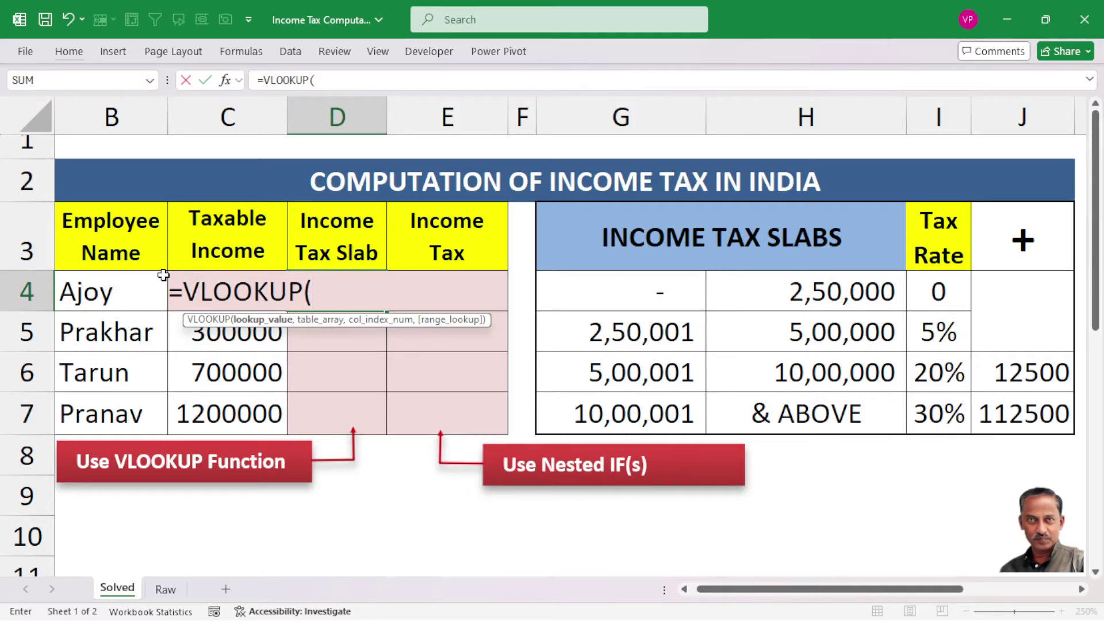
left_click(206, 270)
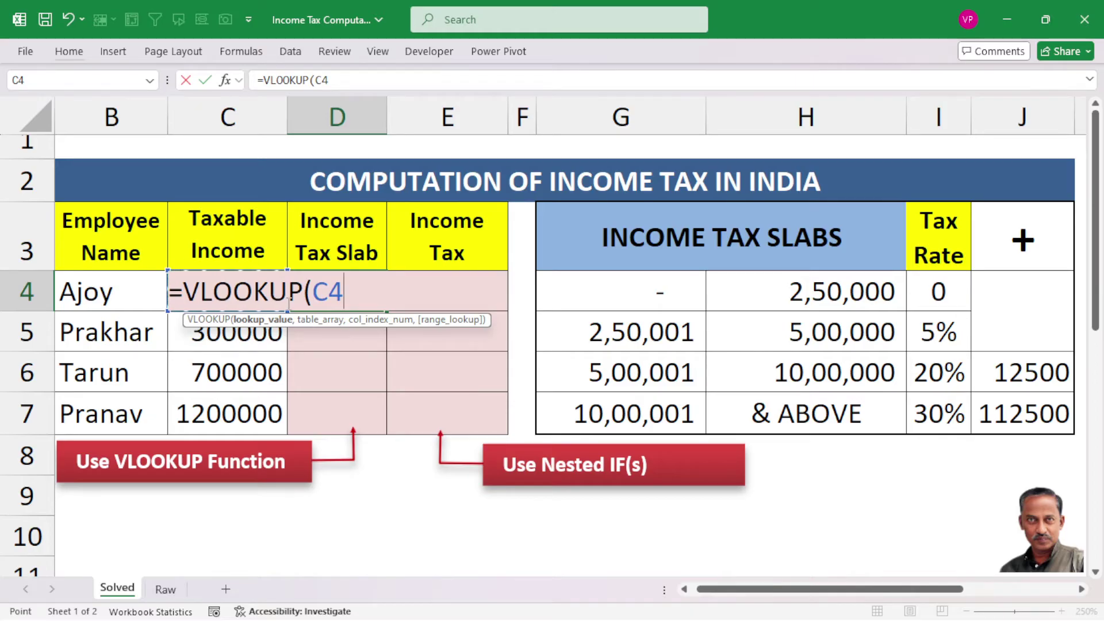
type(",")
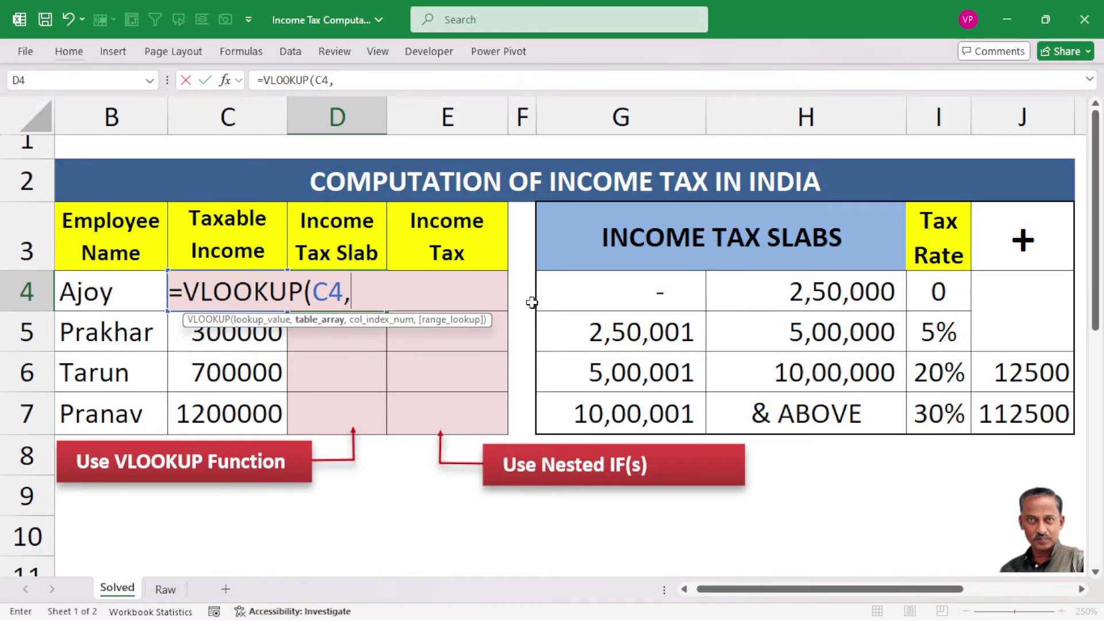
left_click(627, 285)
left_click_drag(729, 298, 923, 398)
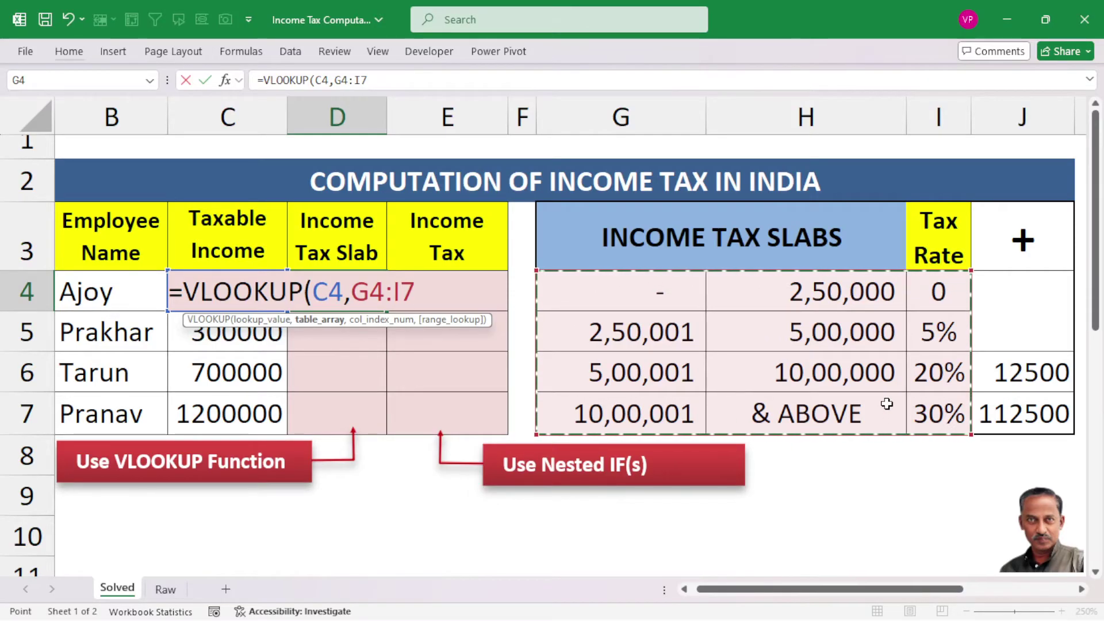
type(",")
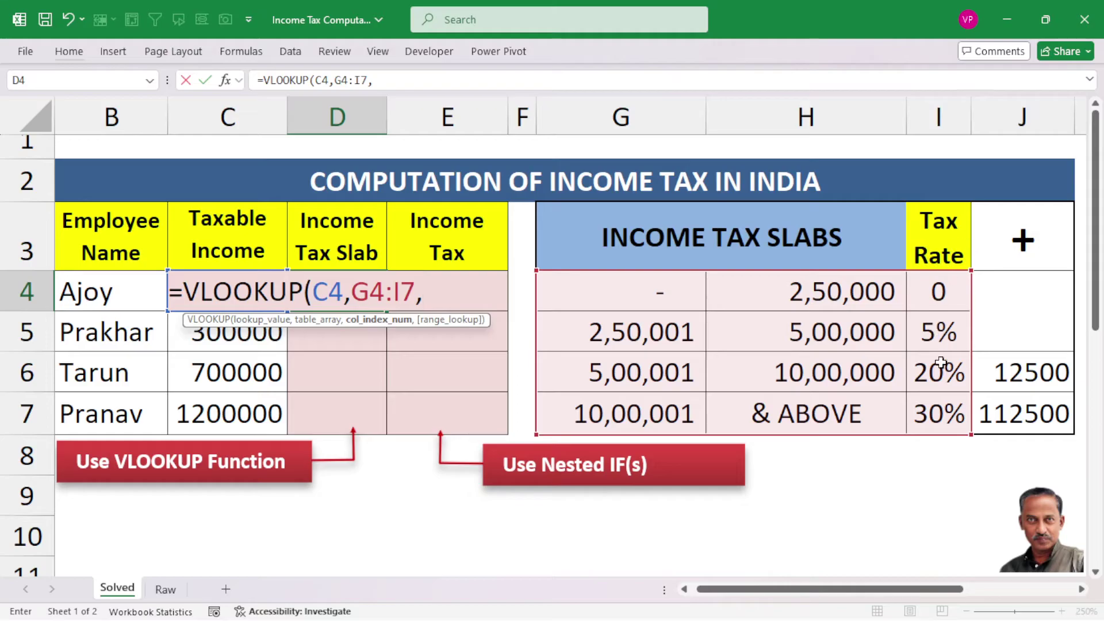
type("3,")
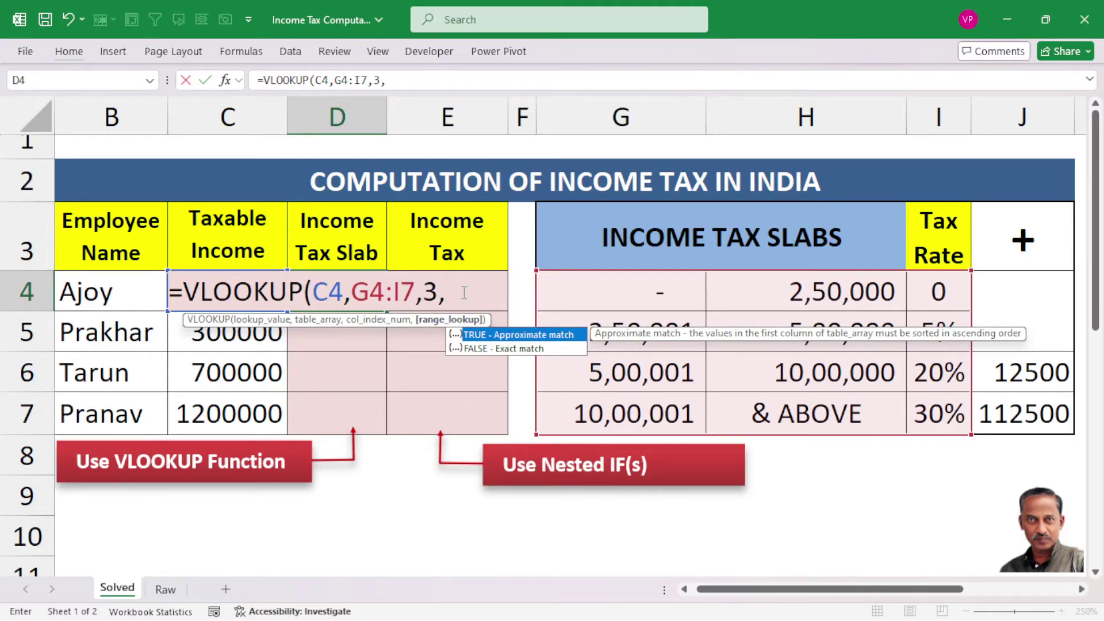
key("Tab")
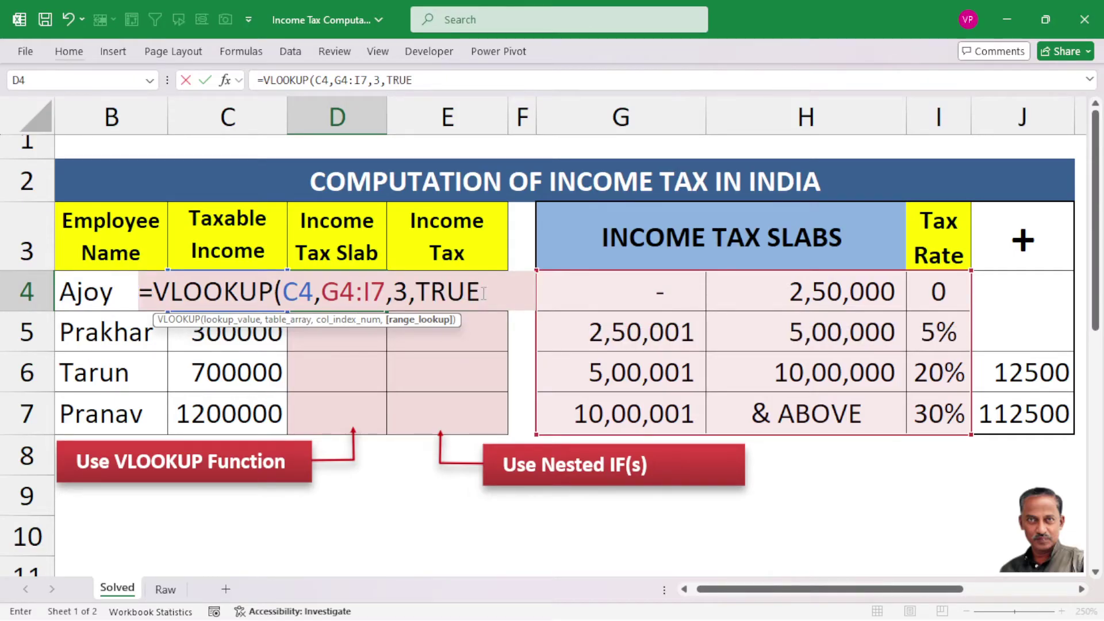
type(")")
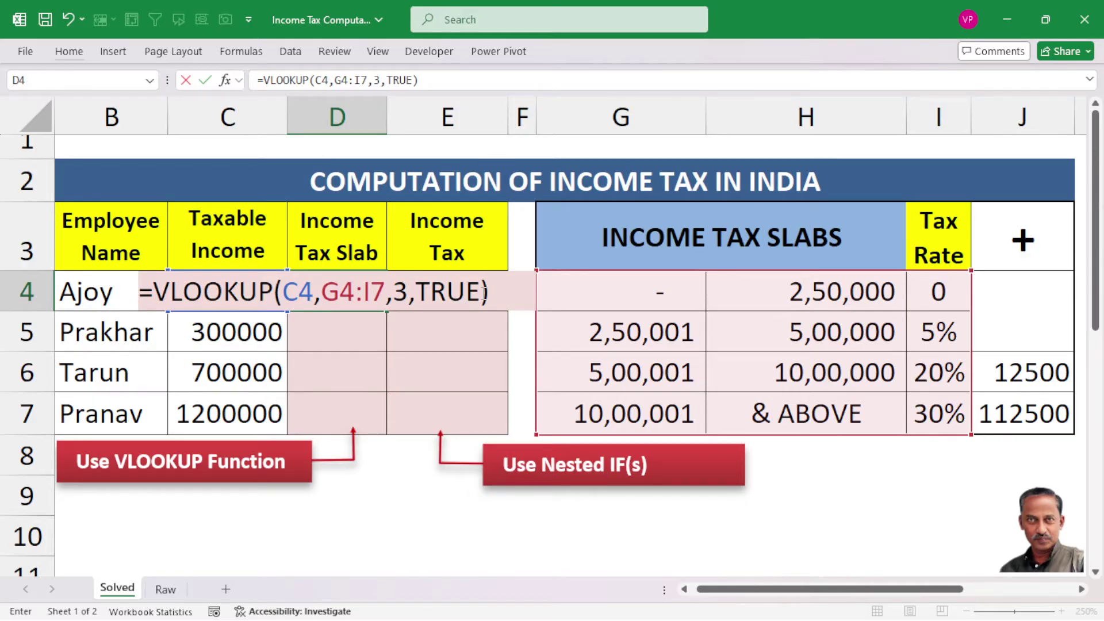
key("Return")
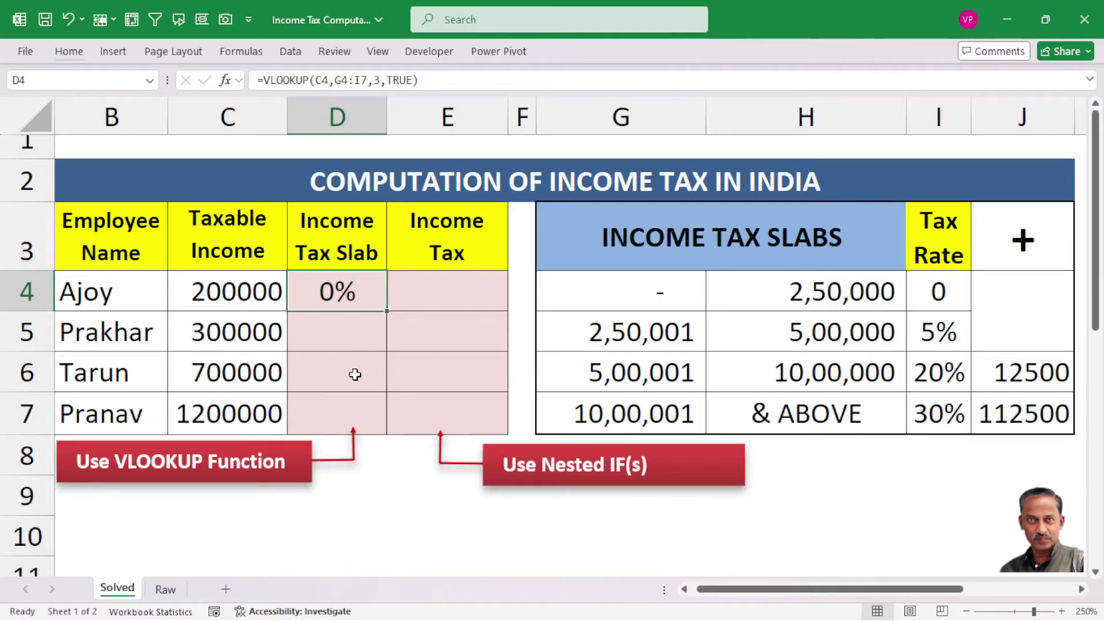
Make the table range in D4's VLOOKUP formula absolute as $G$4:$I$7.
double_click(334, 292)
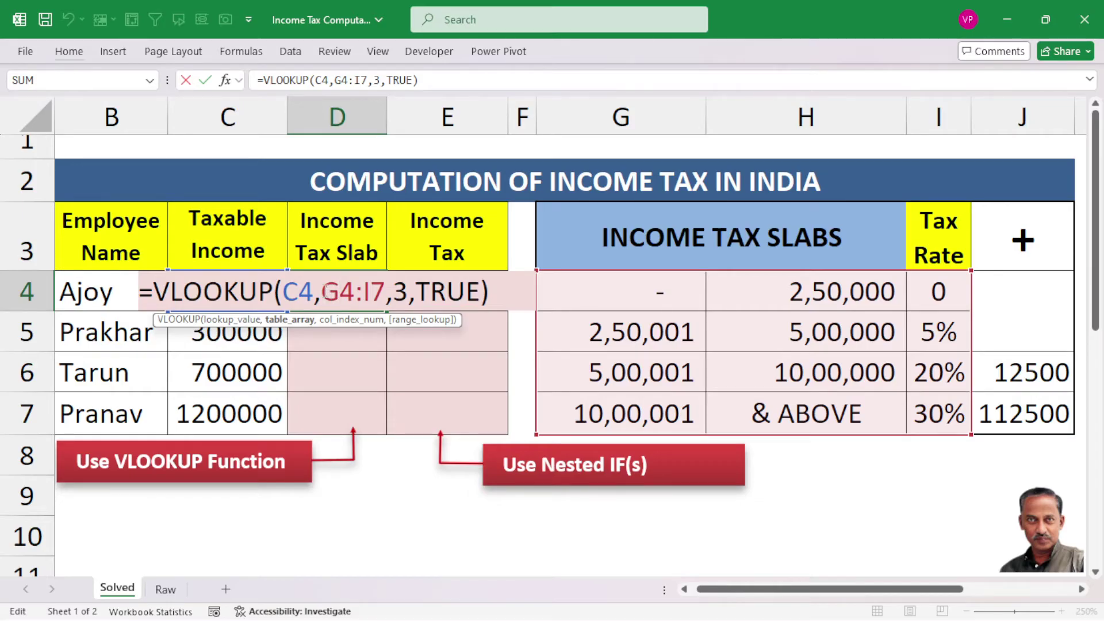
left_click_drag(322, 293, 386, 291)
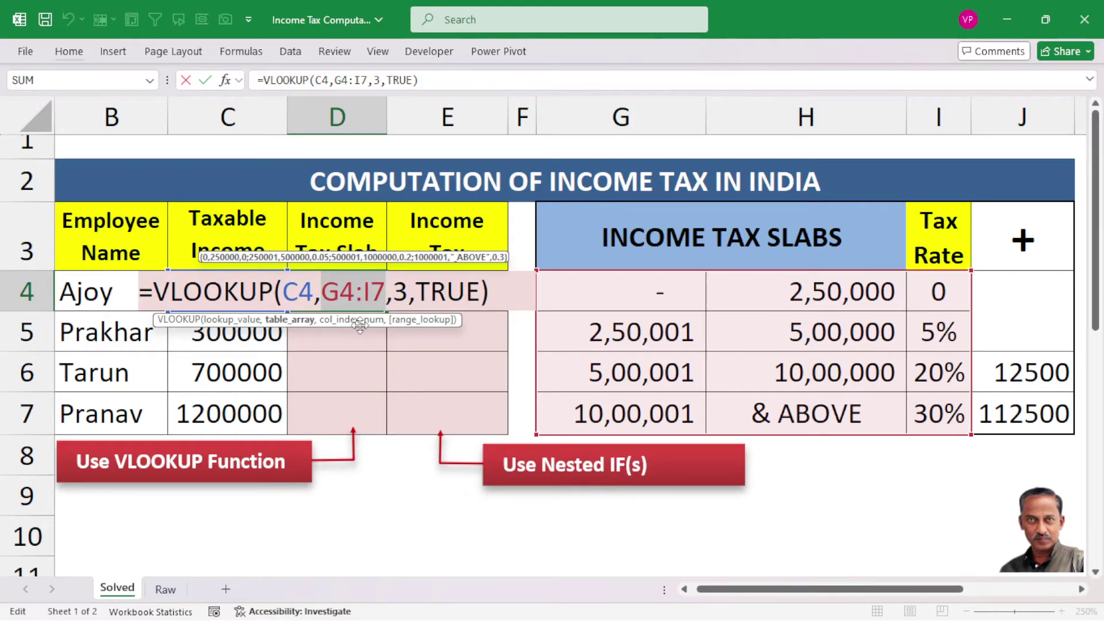
key("F4")
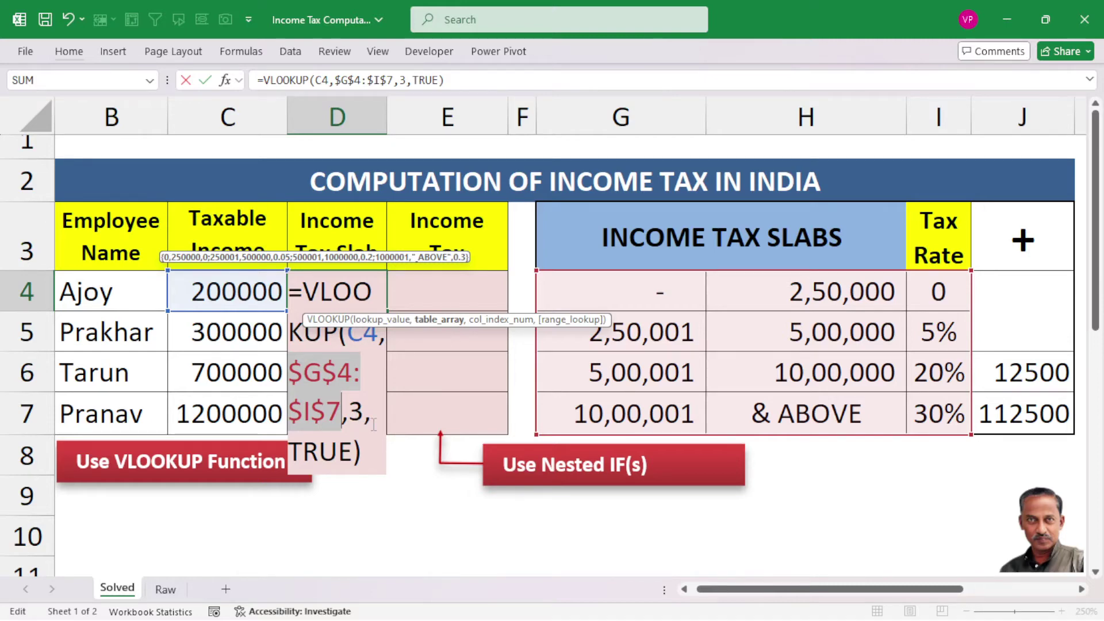
key("Return")
Copy the VLOOKUP formula from D4 down through D7 and check the formulas in D4 and D5.
left_click(356, 288)
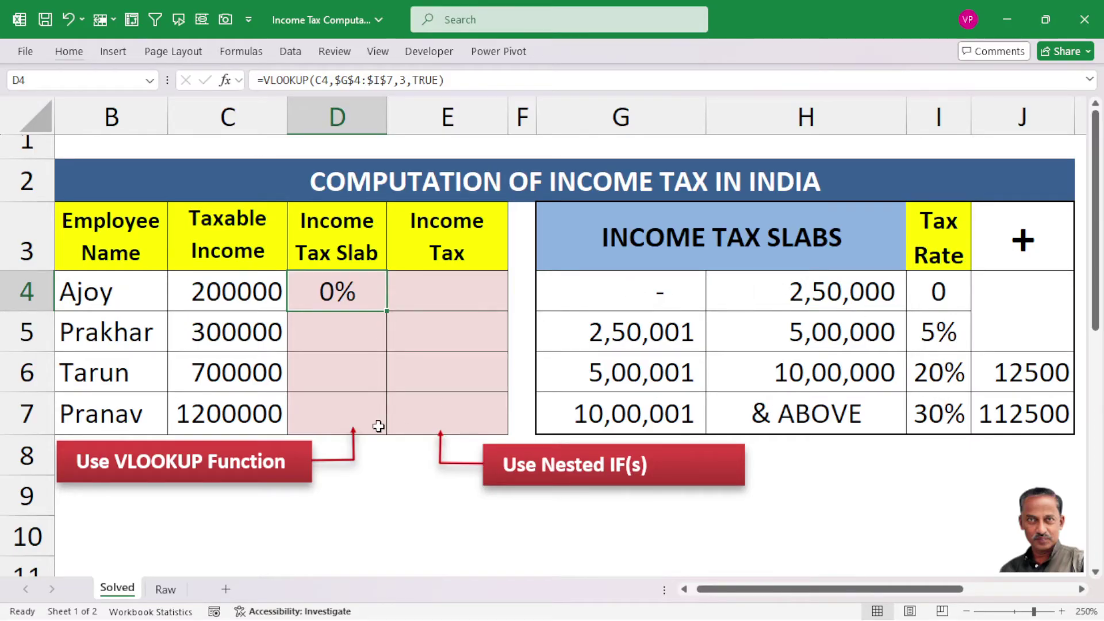
left_click_drag(246, 291, 259, 415)
left_click(345, 294)
left_click_drag(387, 312, 374, 420)
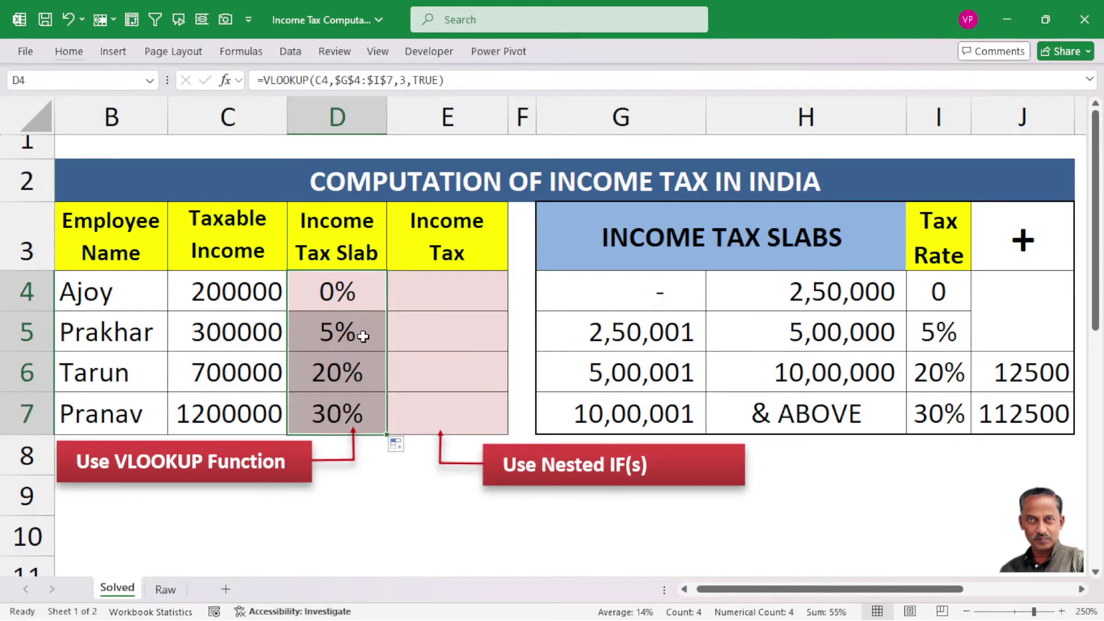
left_click(357, 282)
left_click(358, 320)
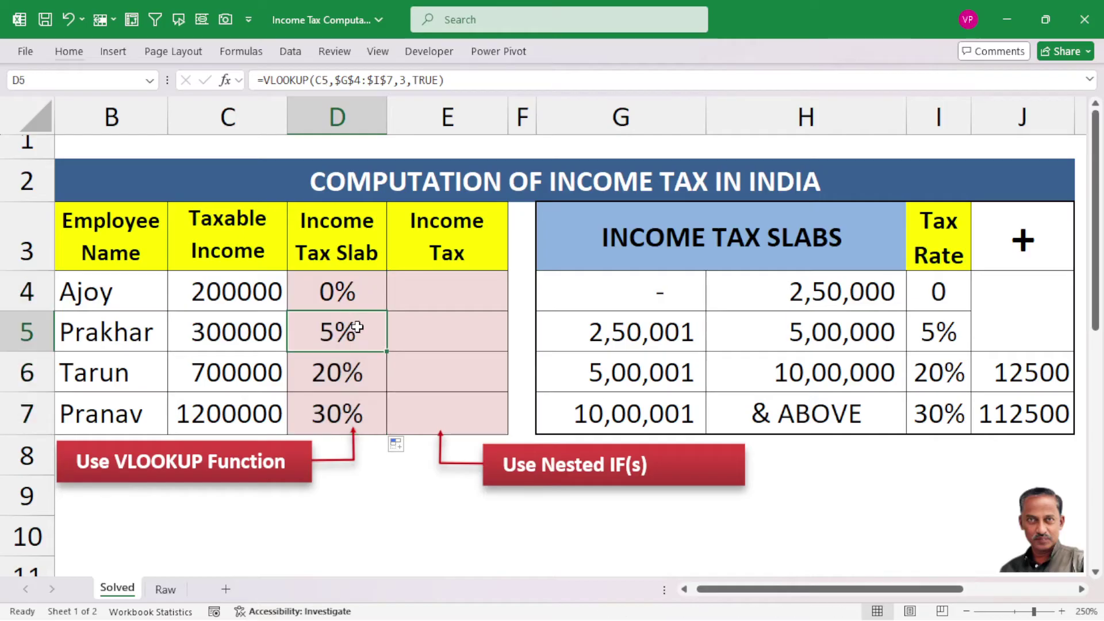
Check the looked-up slab rates in D4:D7 against the taxable incomes in C4:C7 and the first tax rate in I4.
left_click(357, 373)
left_click(357, 410)
left_click_drag(217, 298, 222, 402)
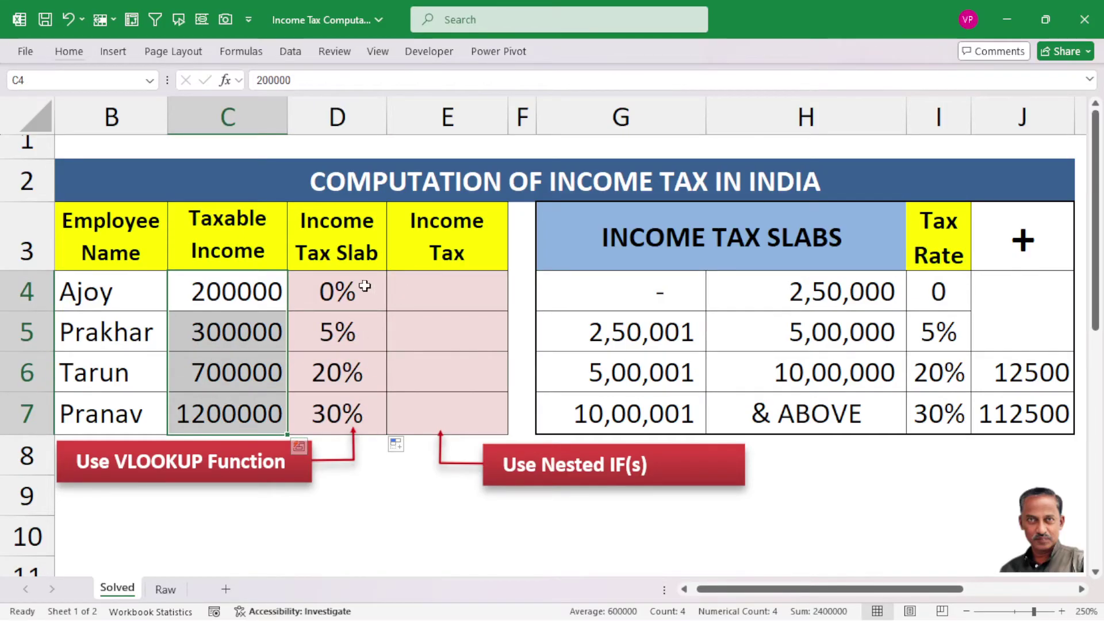
left_click_drag(365, 288, 352, 417)
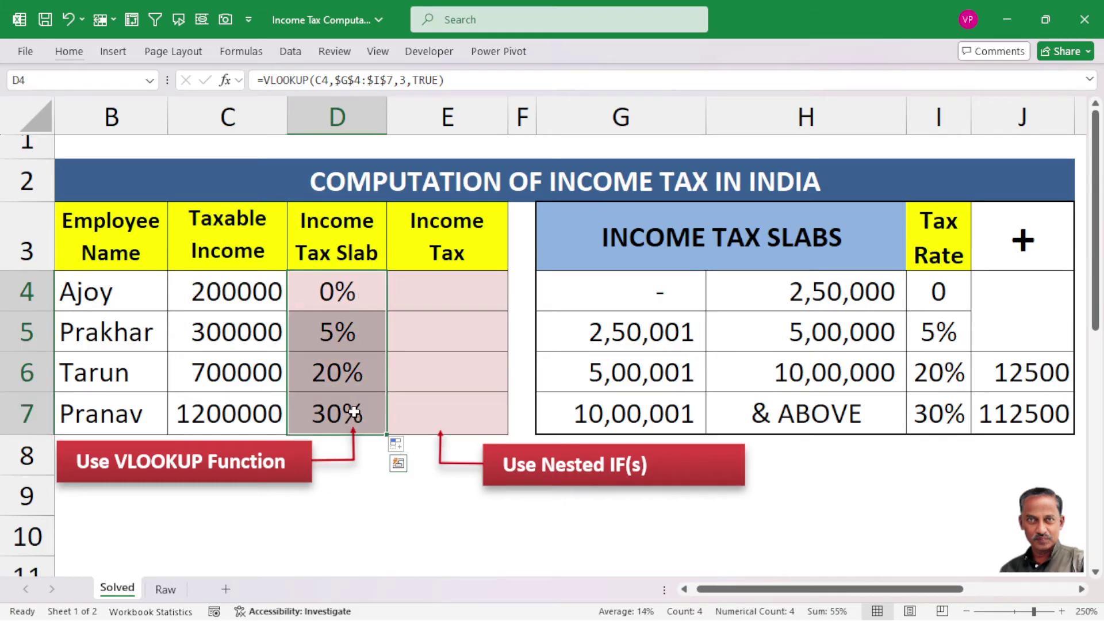
mouse_move(245, 293)
left_mouse_down()
mouse_move(241, 322)
mouse_move(240, 298)
left_mouse_up()
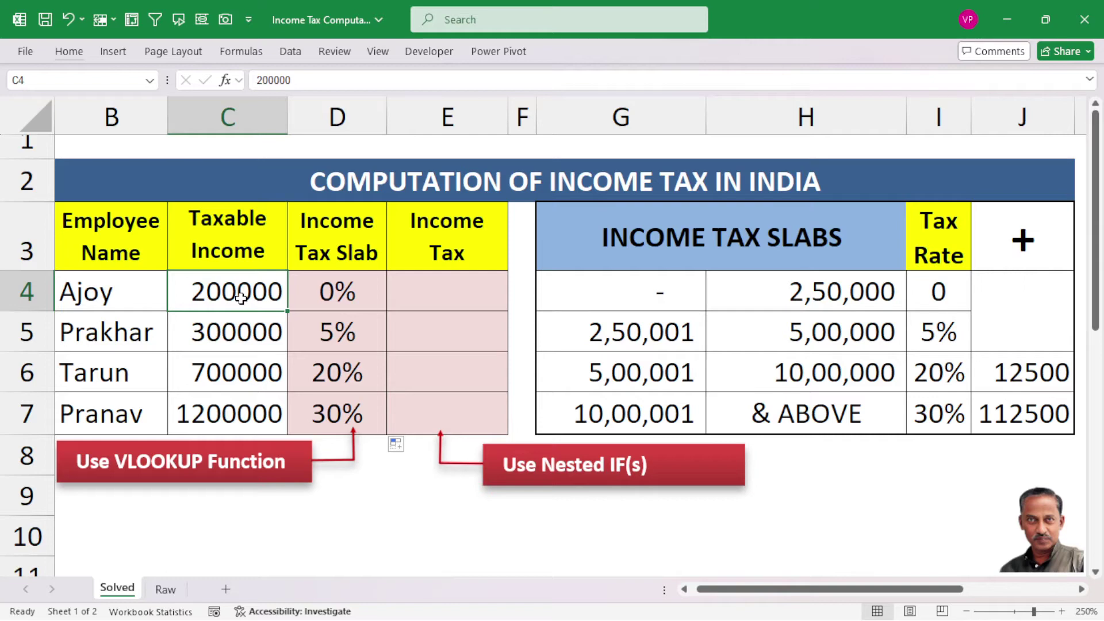
left_click(452, 291)
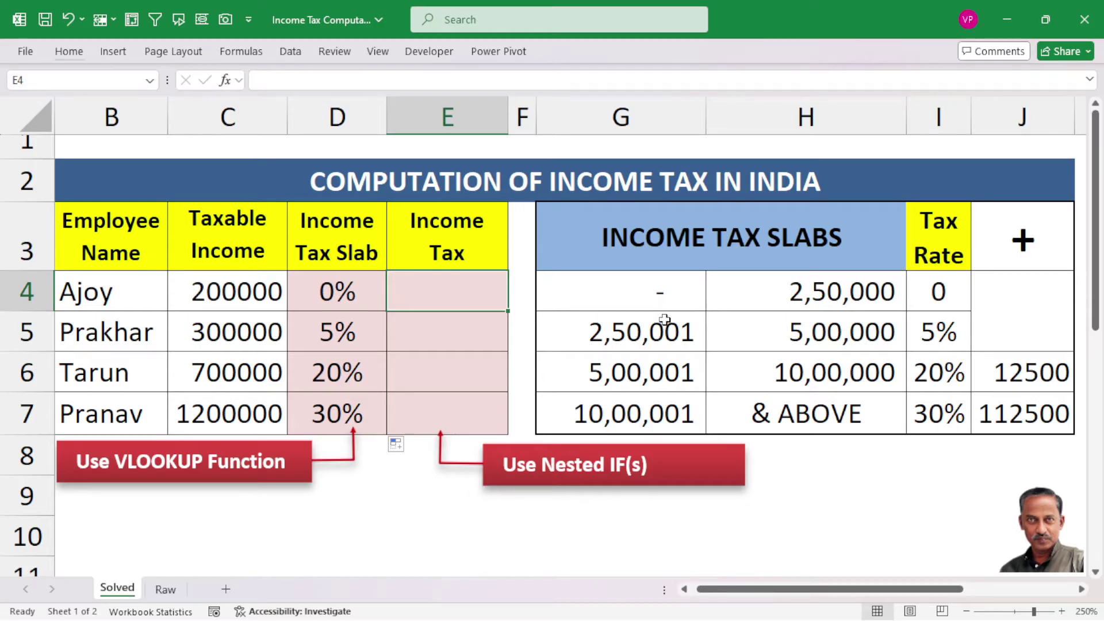
left_click(942, 294)
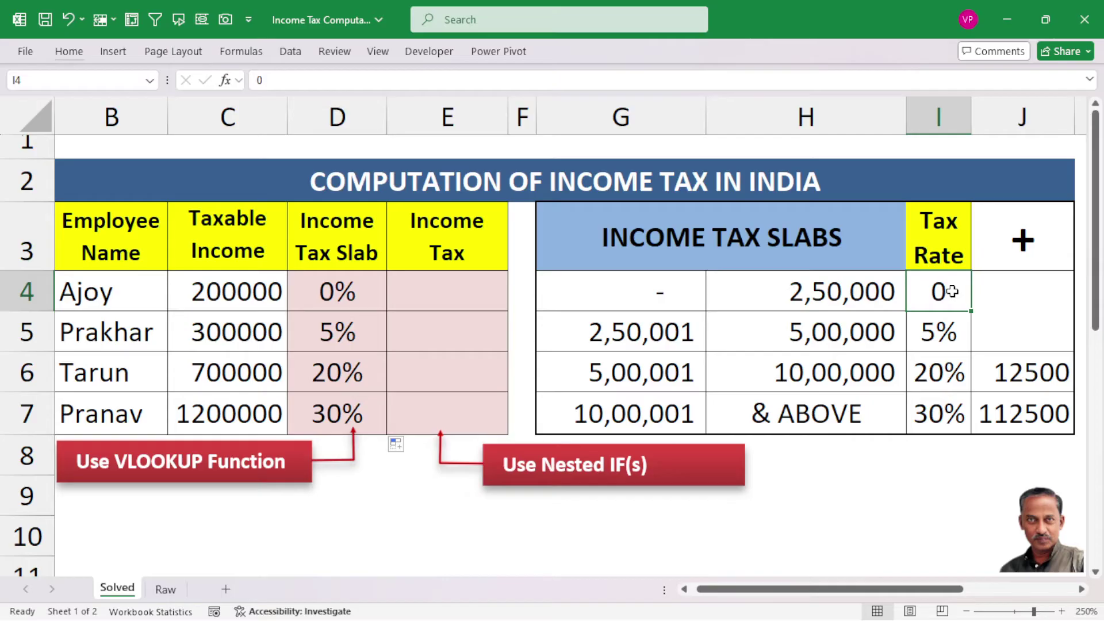
left_click(432, 294)
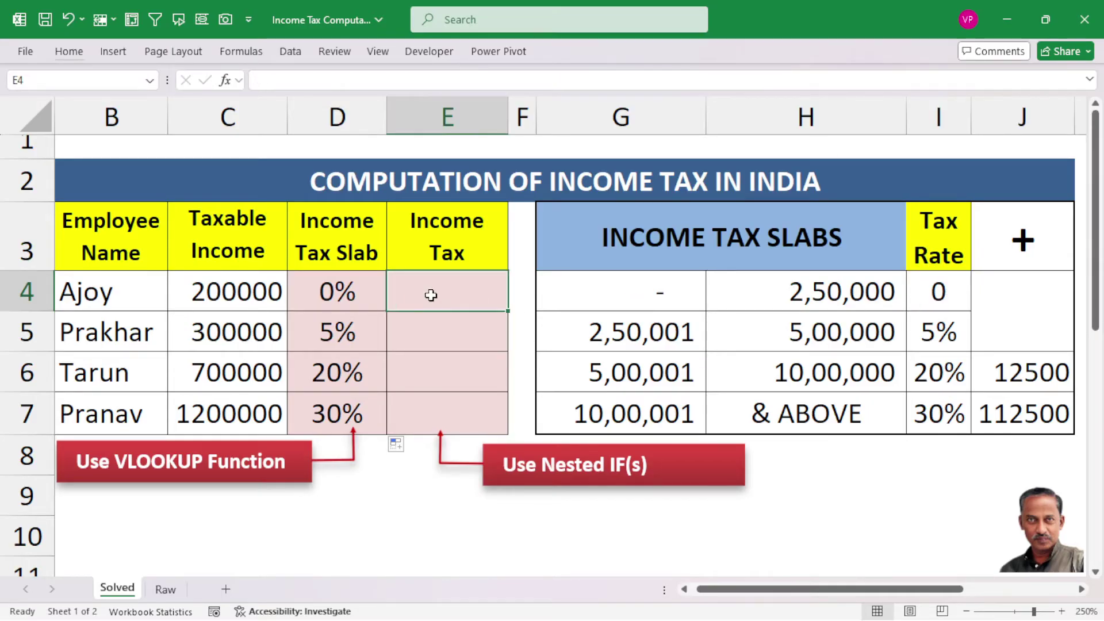
type("=")
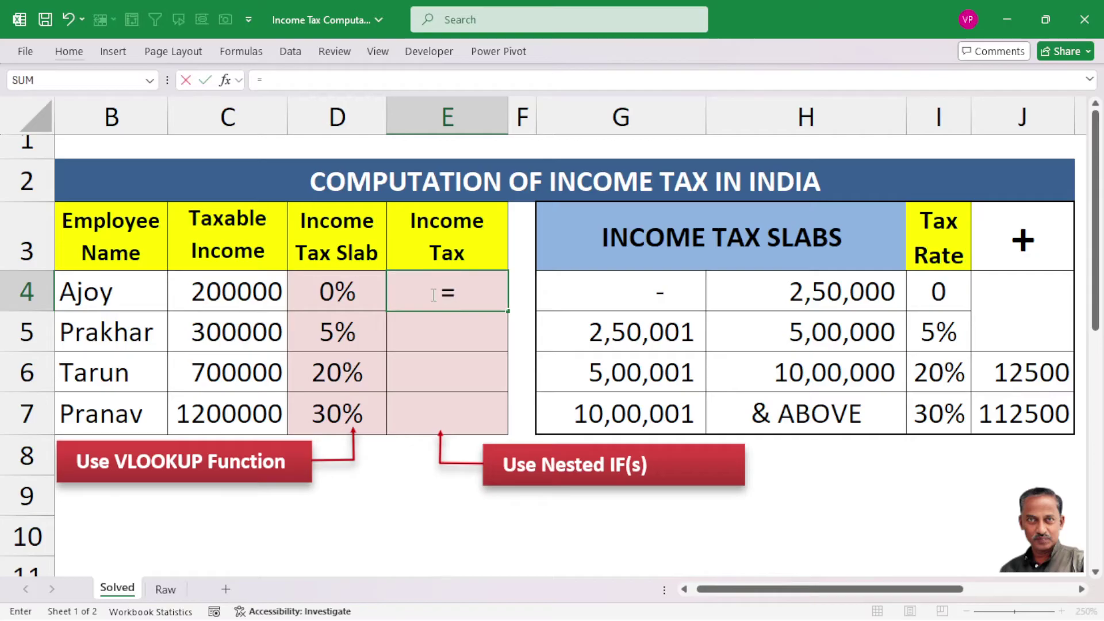
type("IF")
key("Escape")
key("Tab")
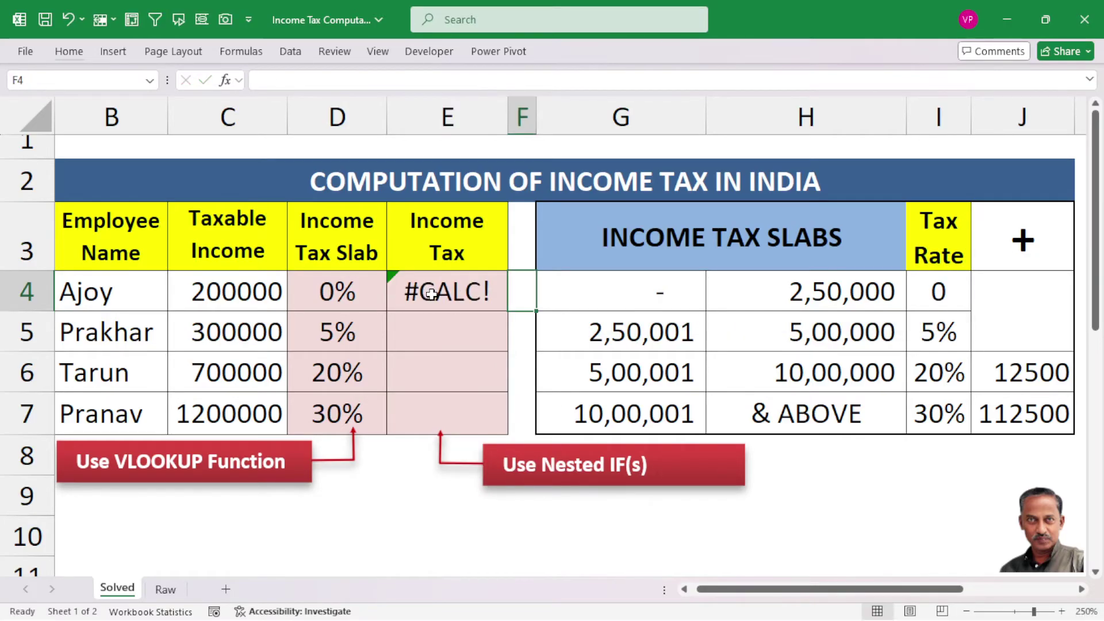
left_click(432, 294)
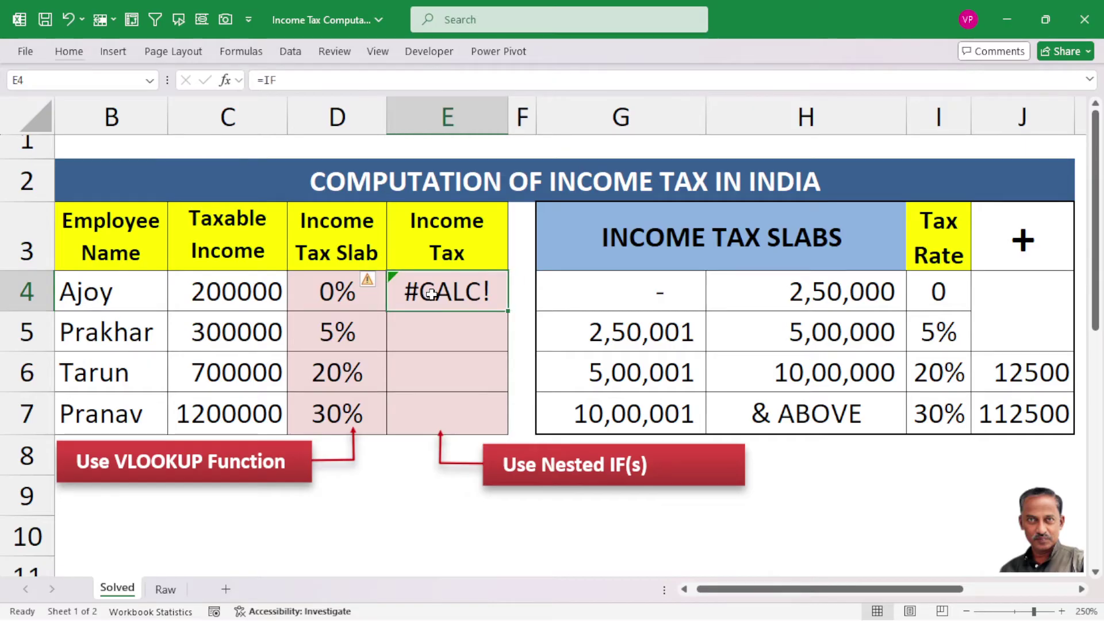
key("Delete")
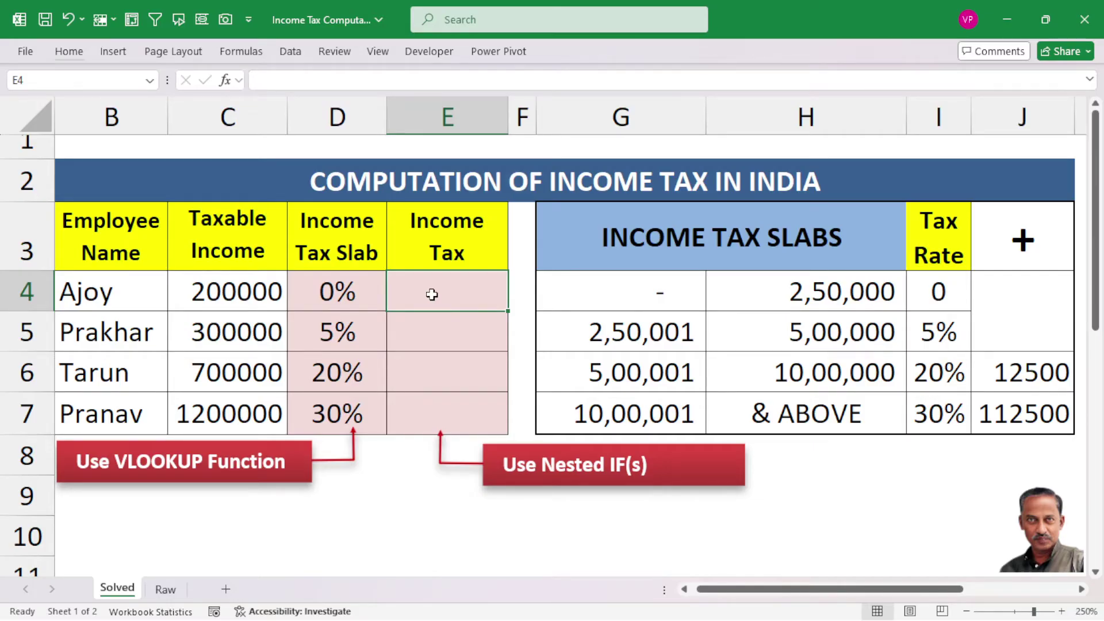
Enter =IF(D4=0,"NIL") in E4 to return NIL for the zero tax slab.
type("=")
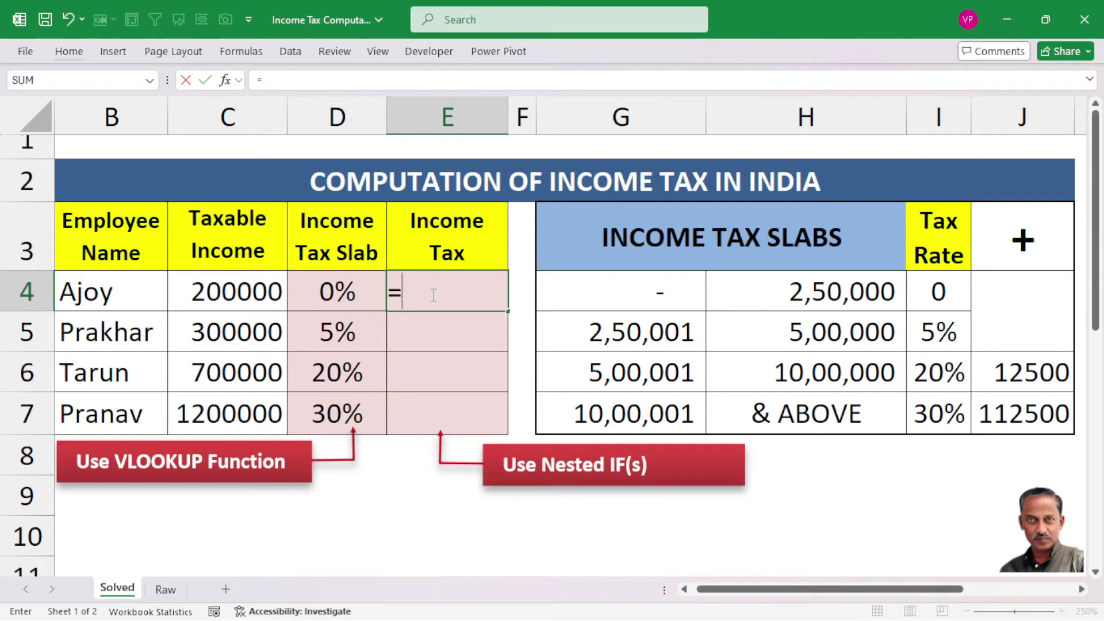
type("if")
key("Tab")
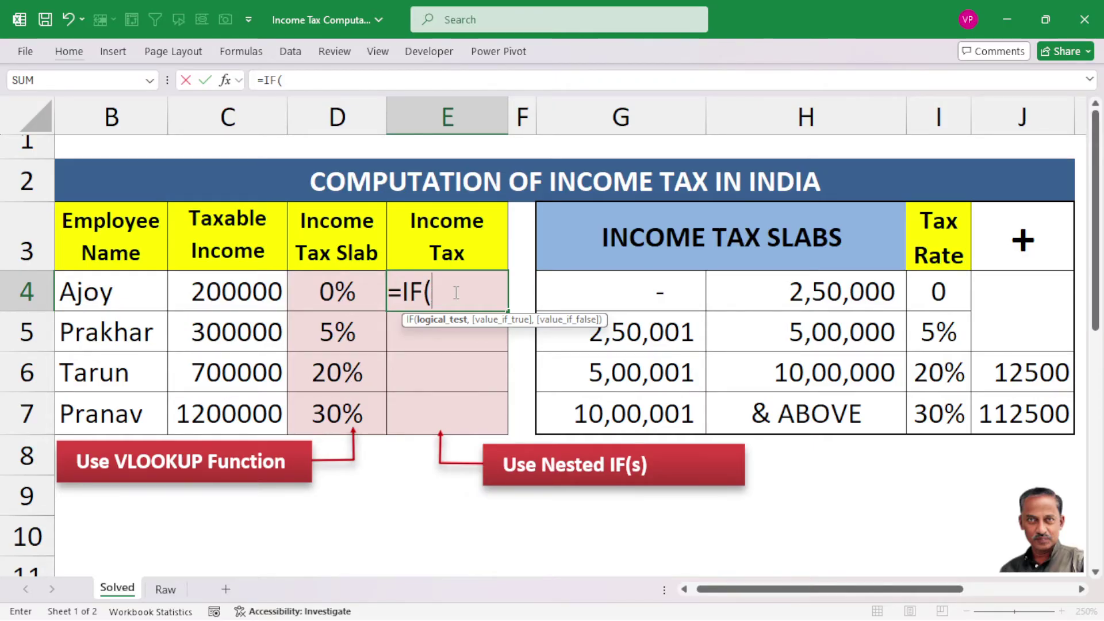
left_click(329, 290)
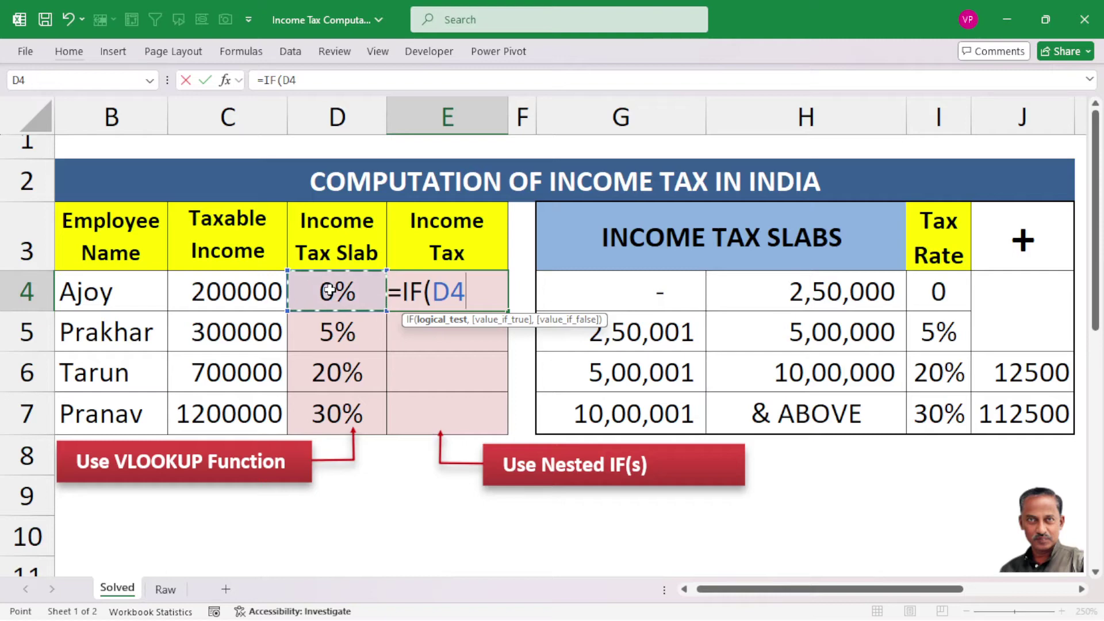
type("=0")
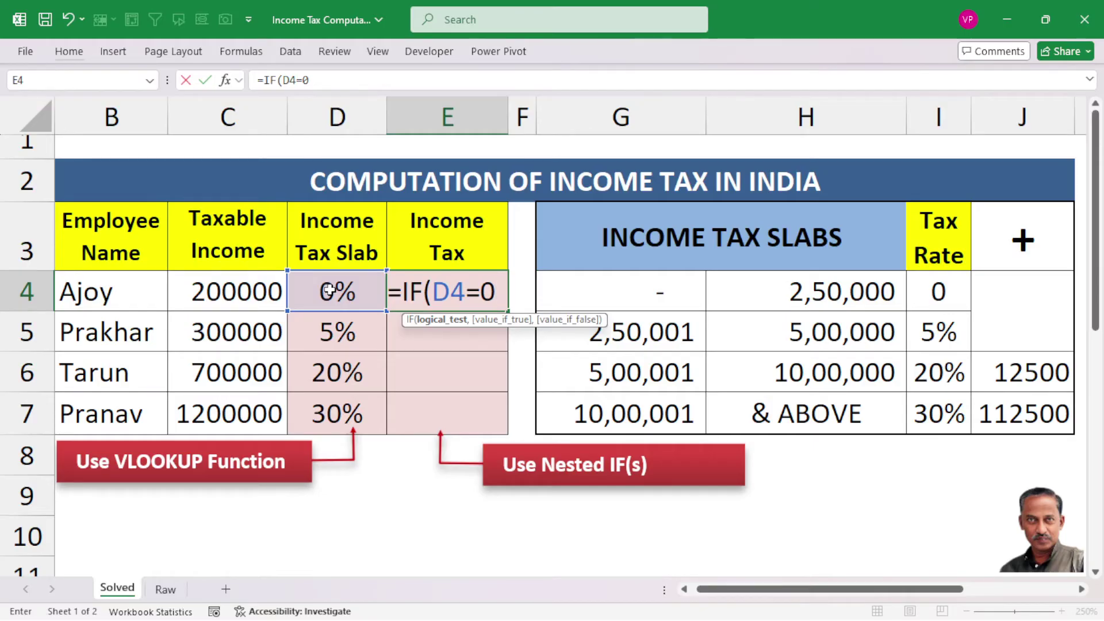
type(",")
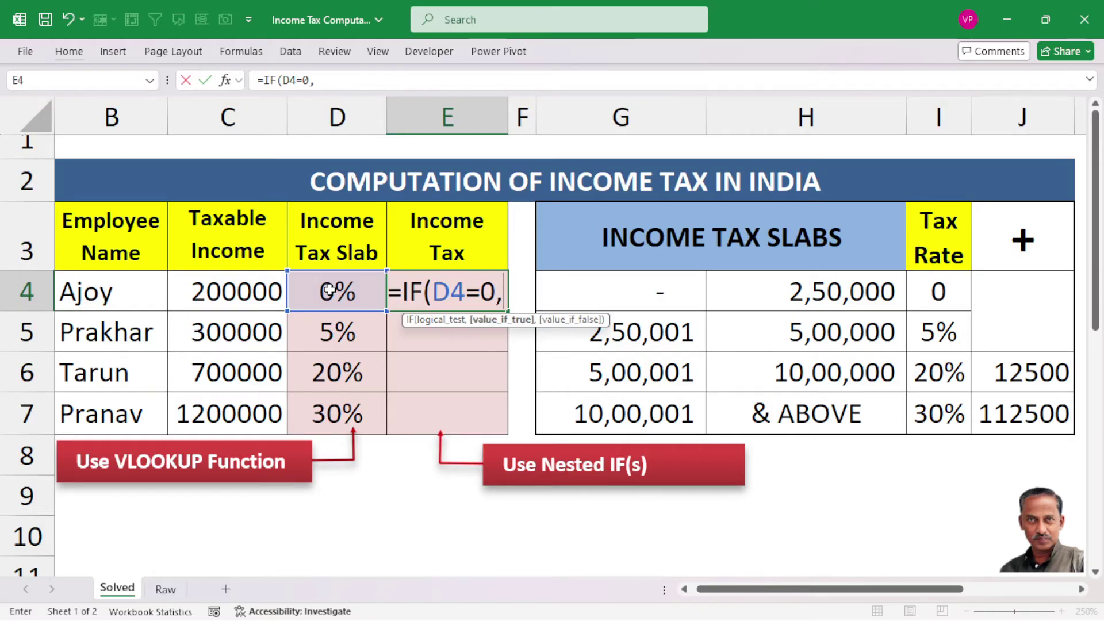
type("\"ni")
key("BackSpace")
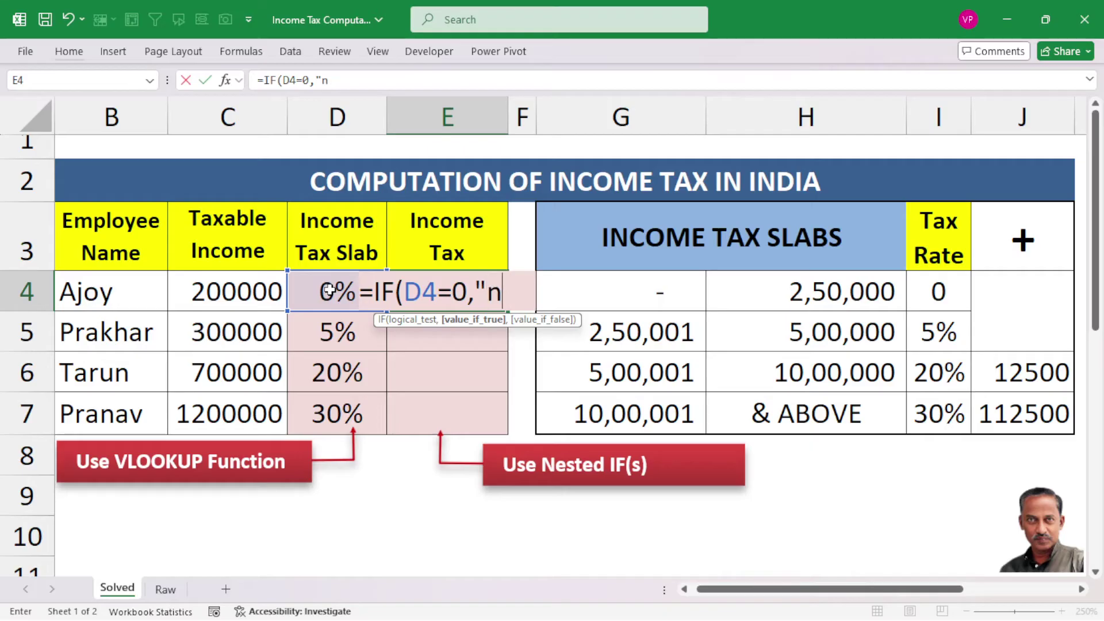
key("BackSpace")
type("NIL\"")
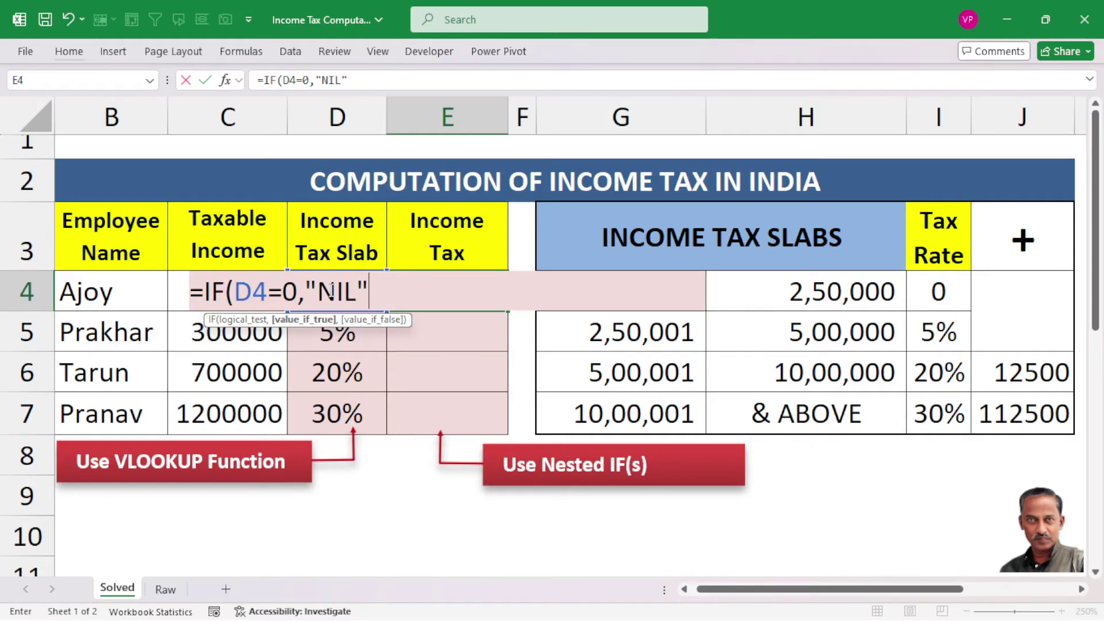
type(")")
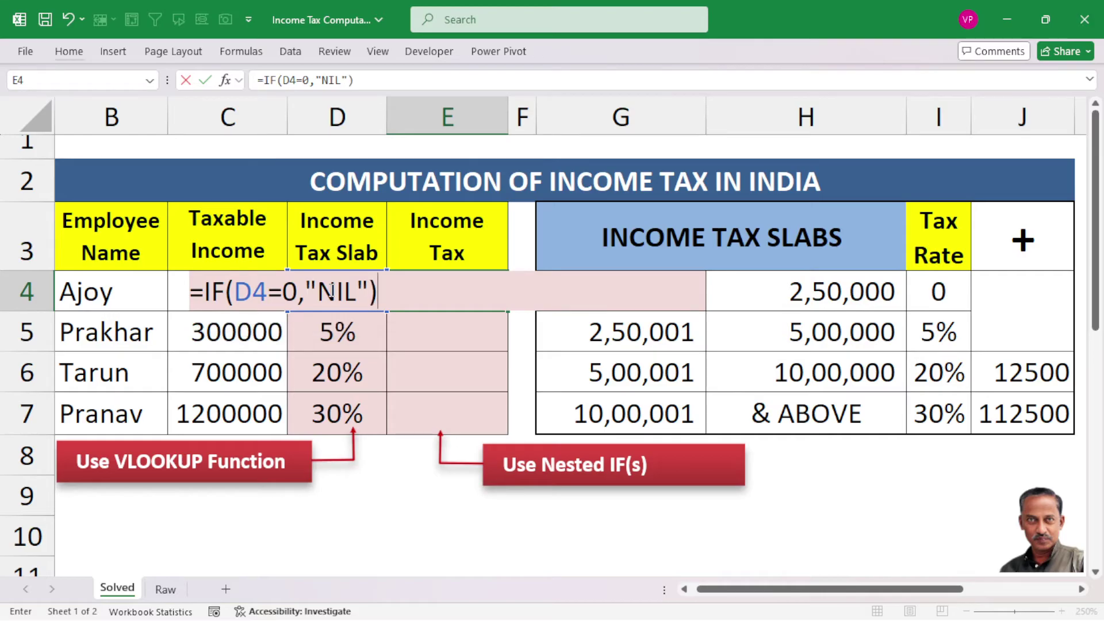
key("Return")
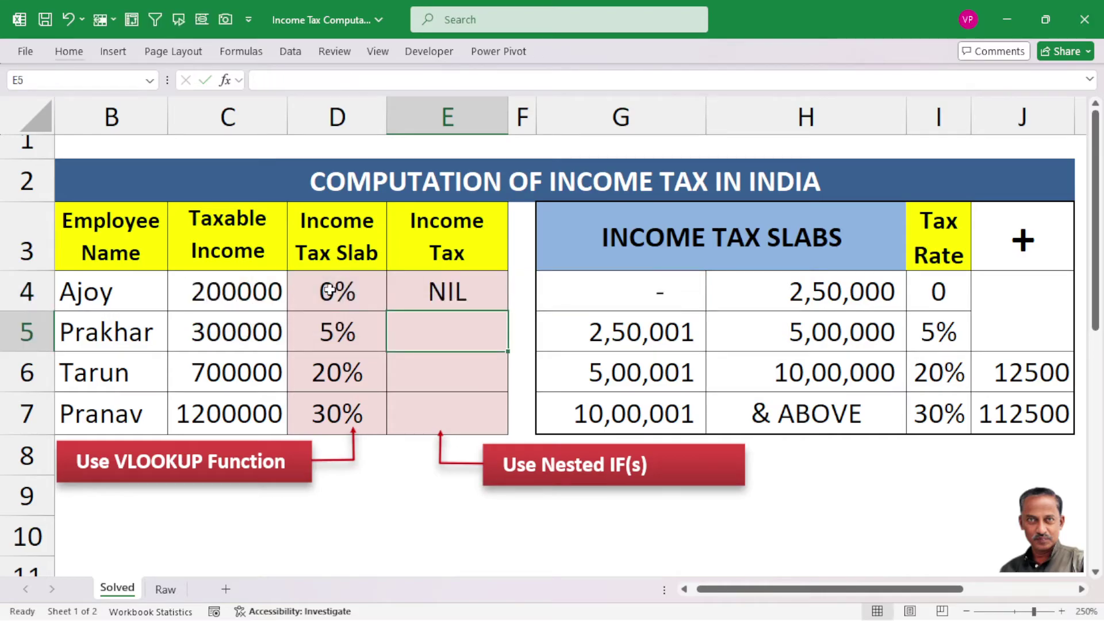
Set the first employee's taxable income in C4 to 300000 to test the IF formula in E4.
left_click(343, 283)
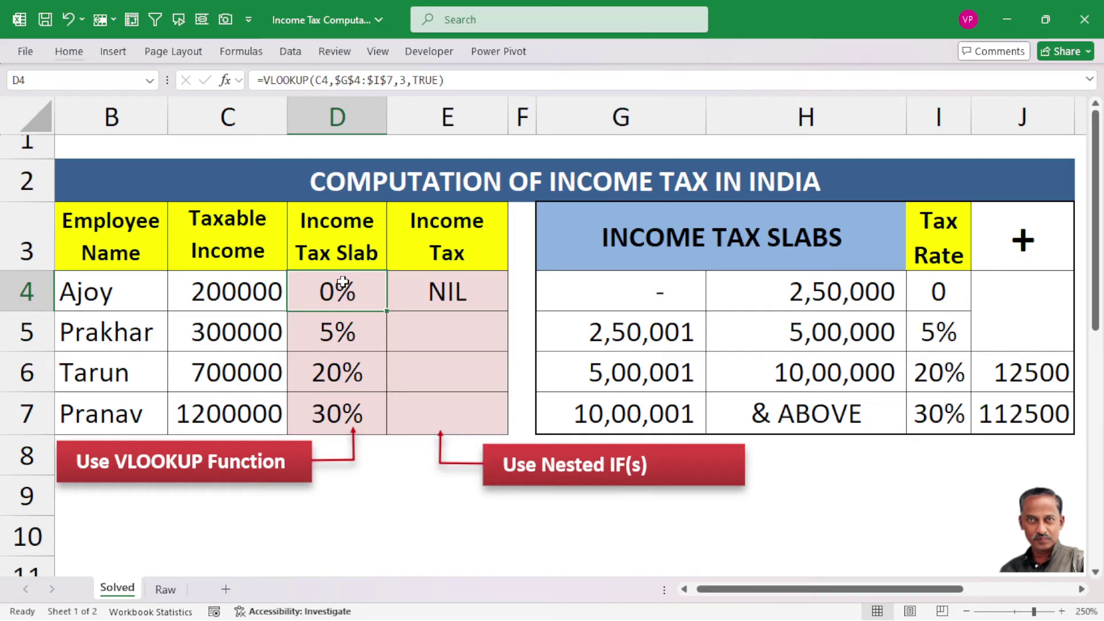
left_click(441, 288)
left_click(216, 287)
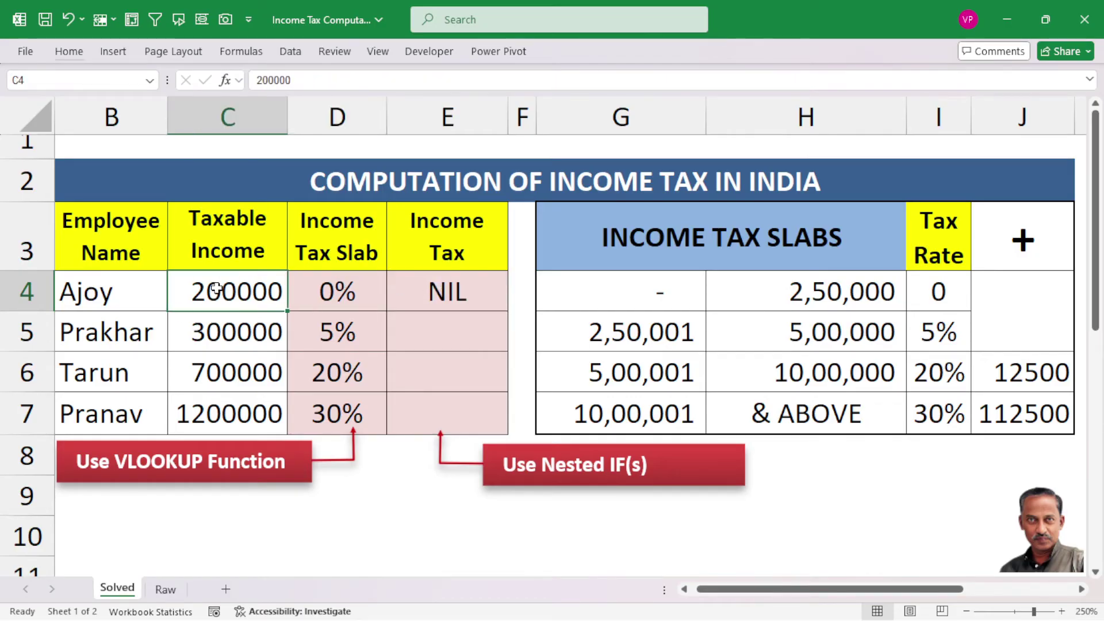
type("30000")
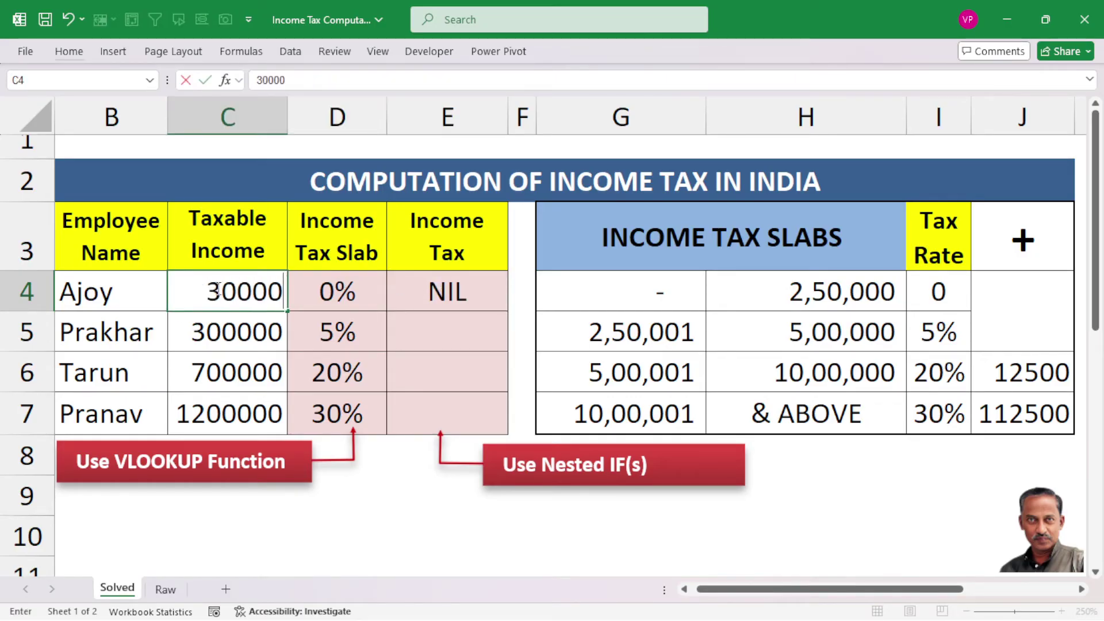
type("0")
key("Return")
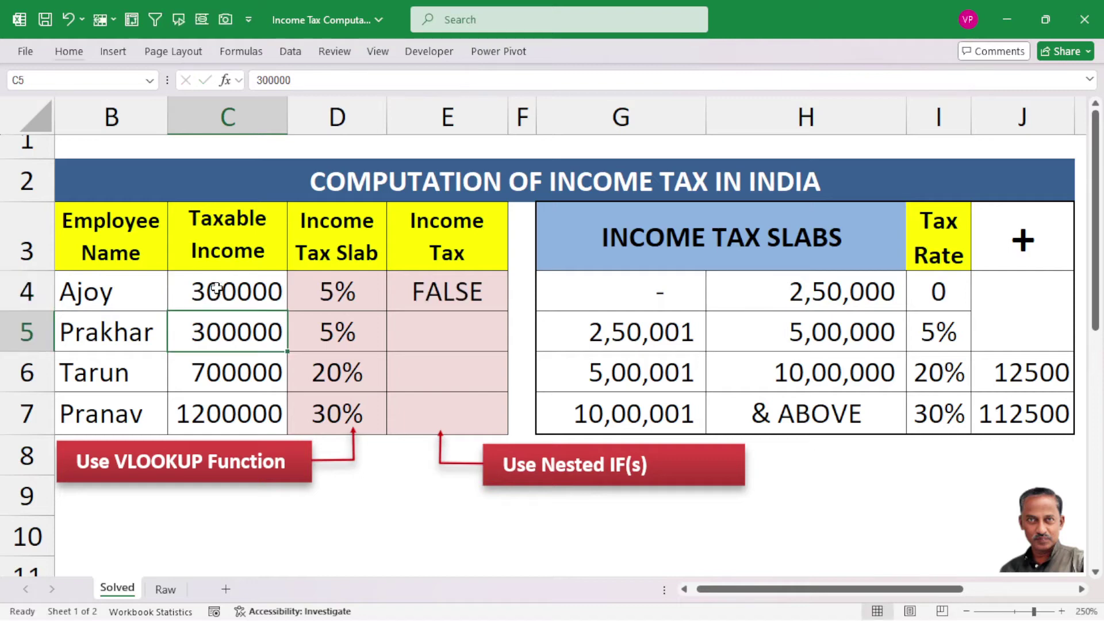
Extend E4's formula with a nested IF testing D4=.05 as its value-if-false argument.
left_click(438, 289)
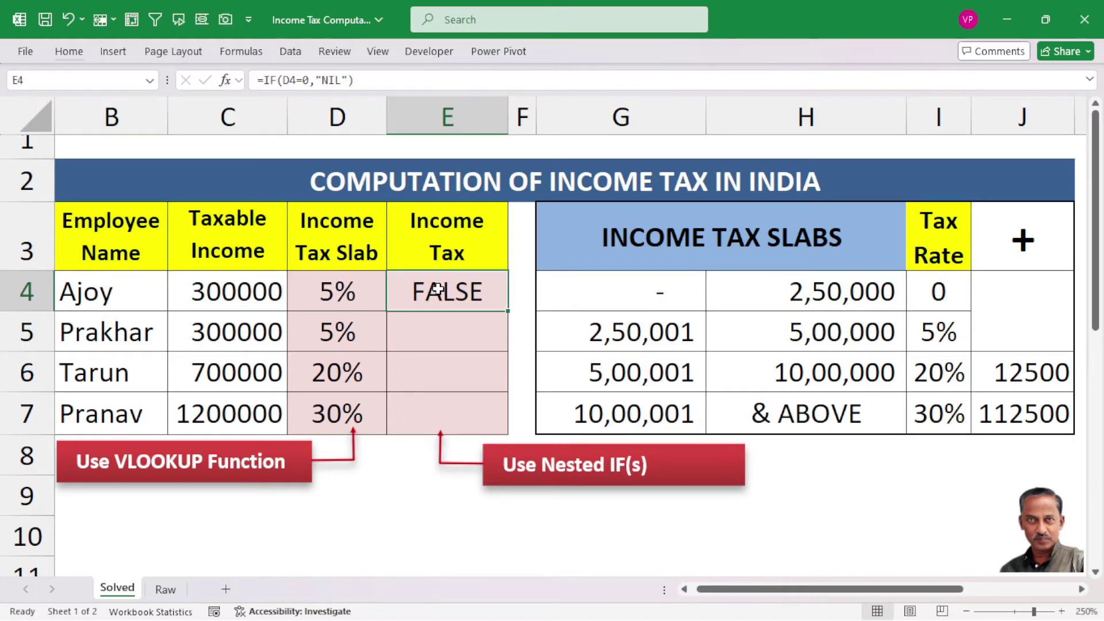
double_click(438, 289)
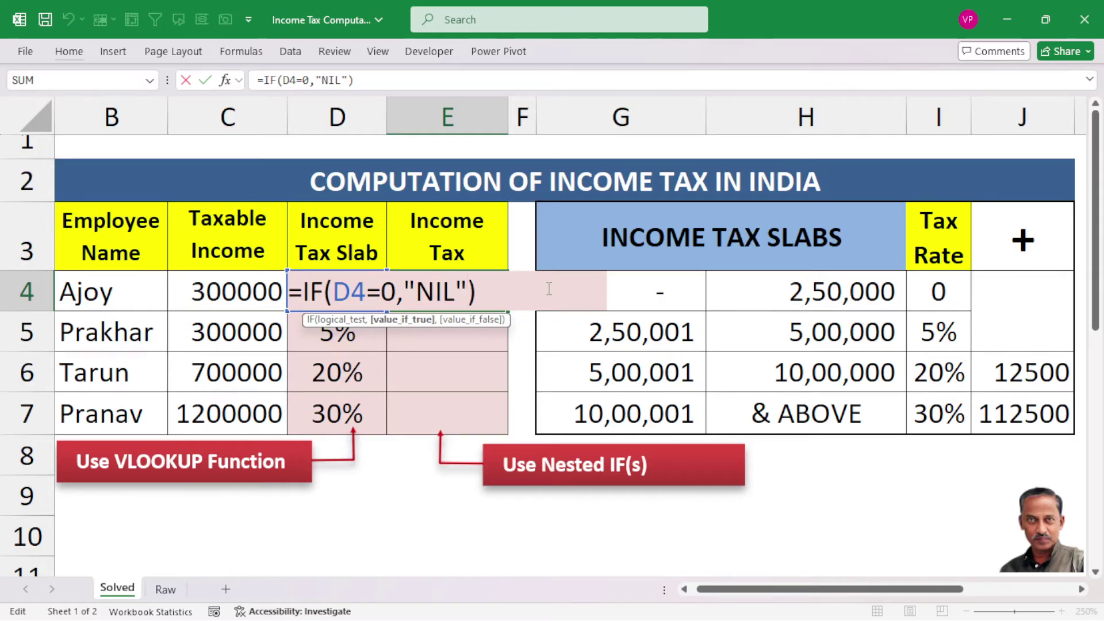
key("Delete")
type(",")
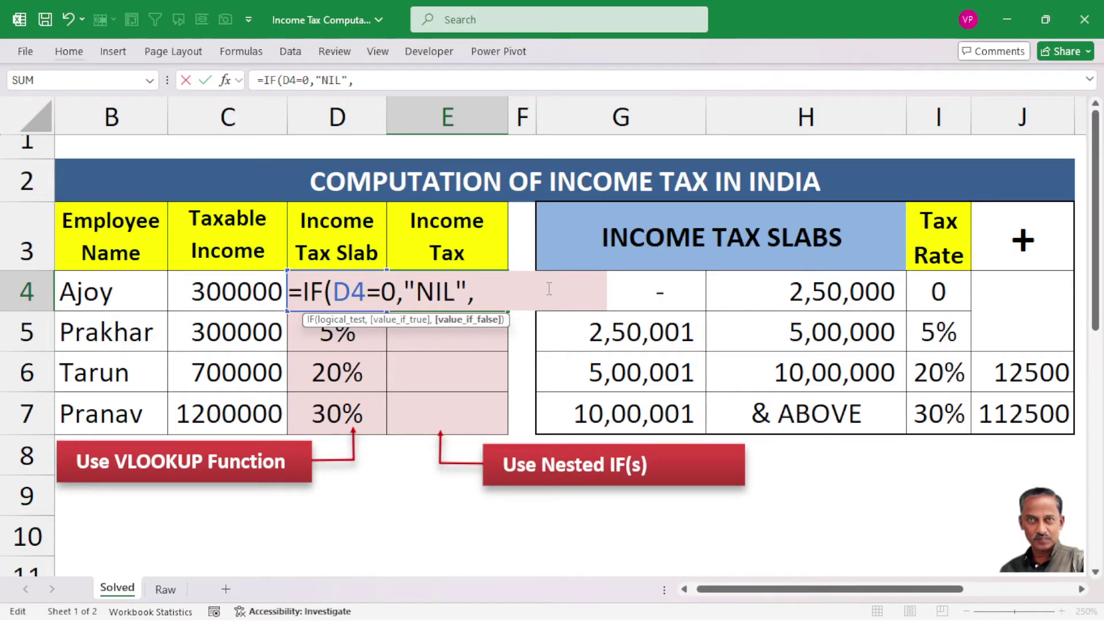
type("if")
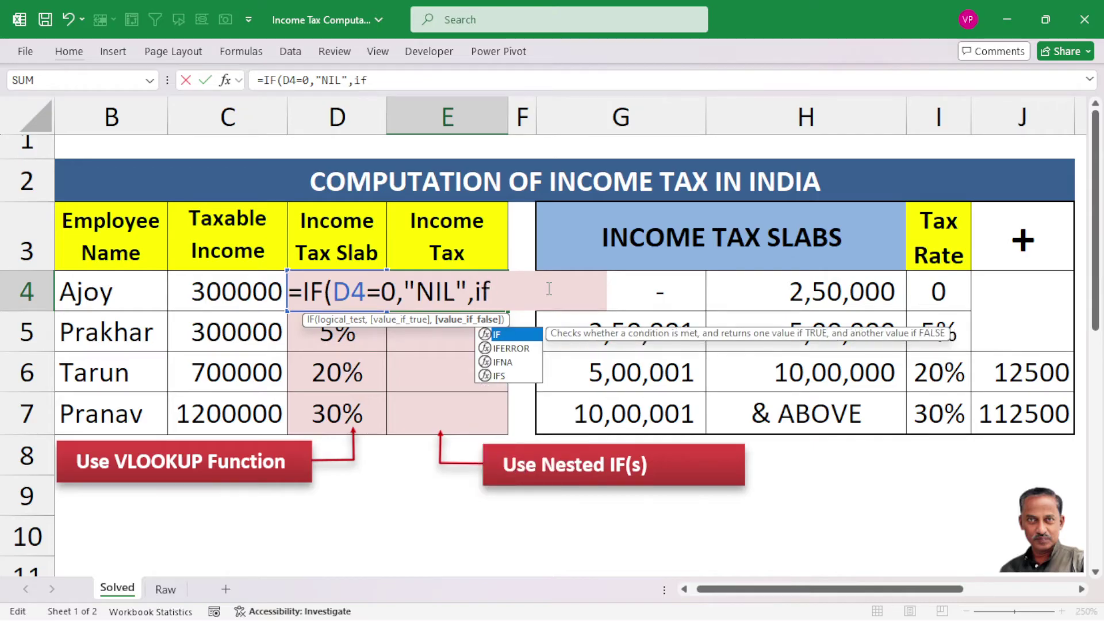
key("BackSpace")
key("BackSpace")
type("IF(D4")
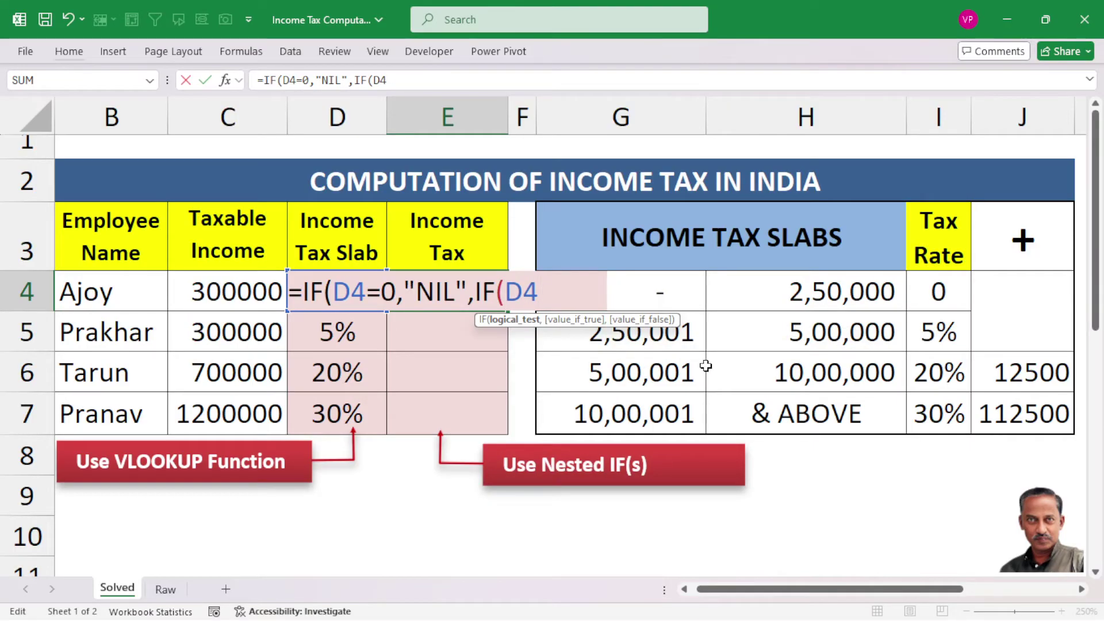
type("=.05")
type(",")
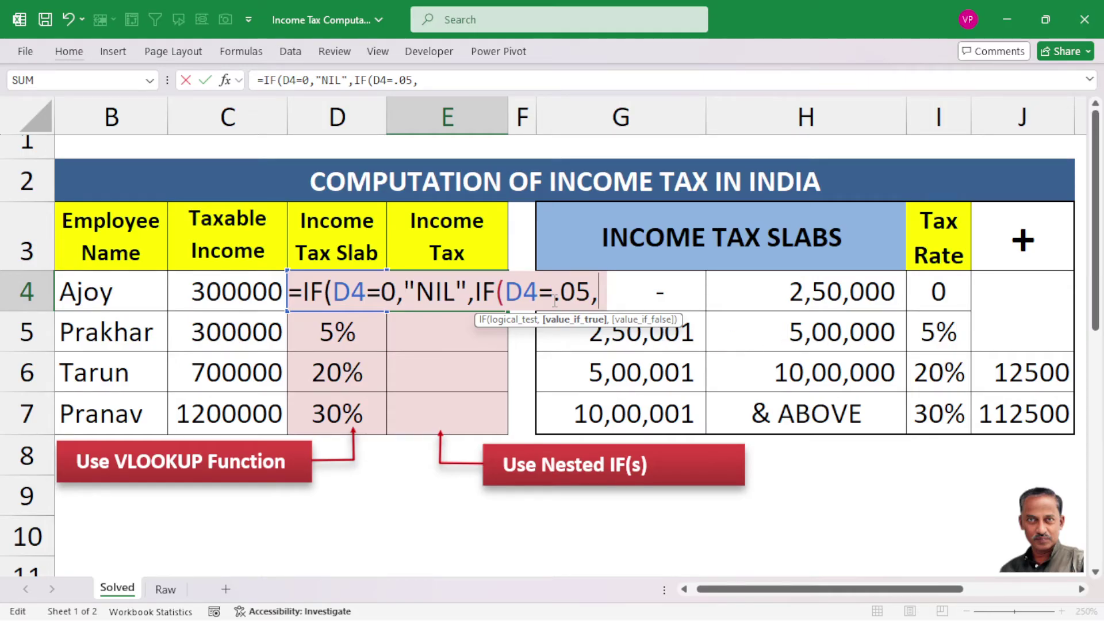
Begin the nested IF's value-if-true in E4 with (C4-250000)* for the income above the exempt limit.
type("(")
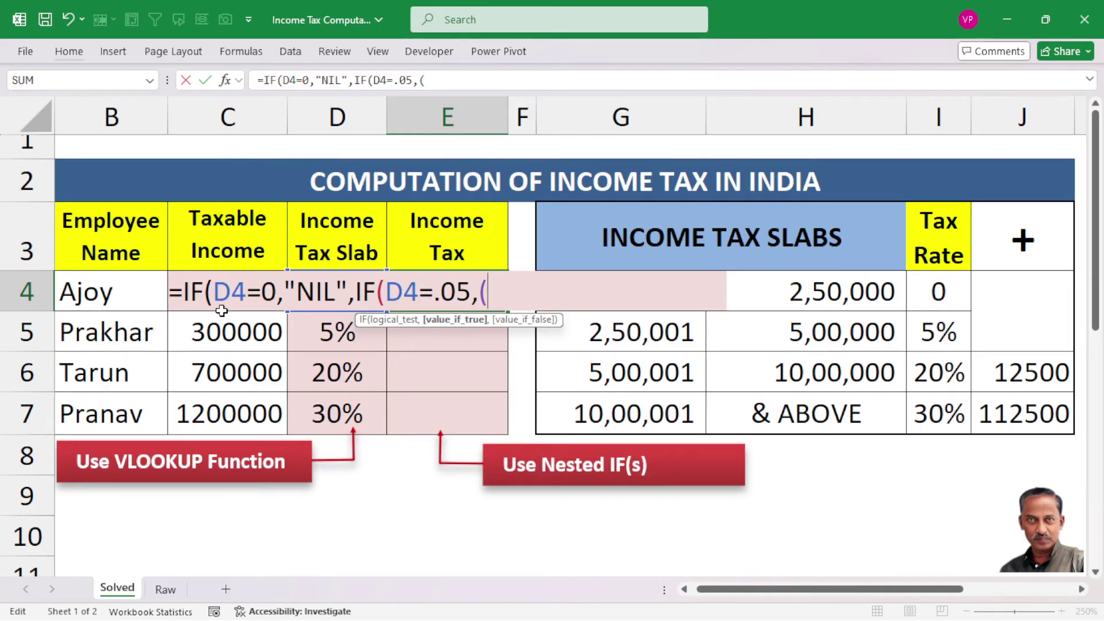
type("C4")
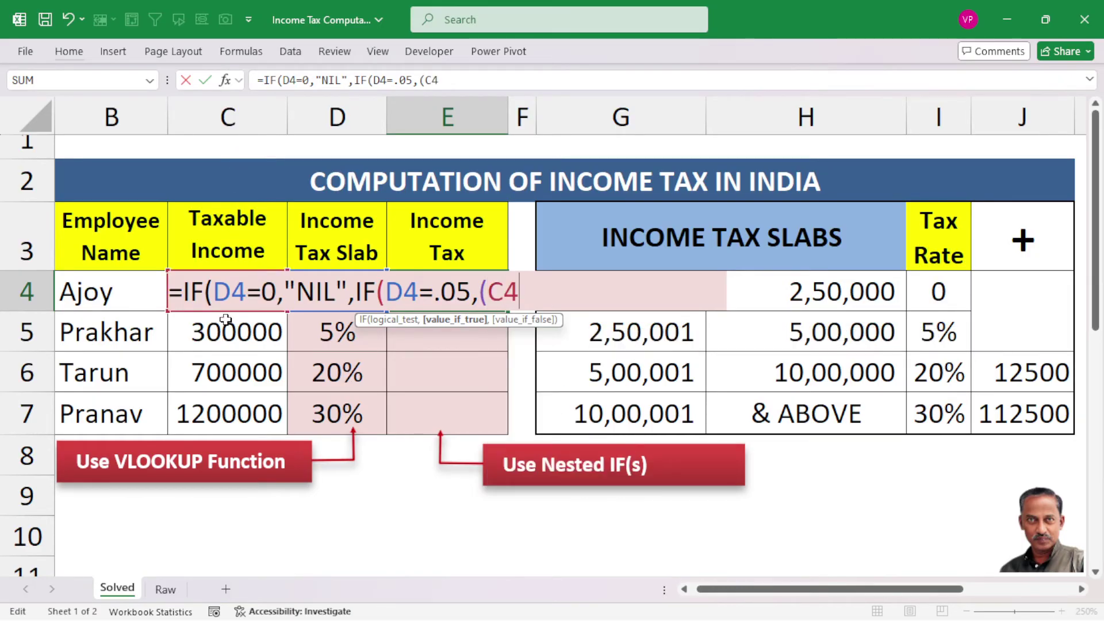
type("-250000")
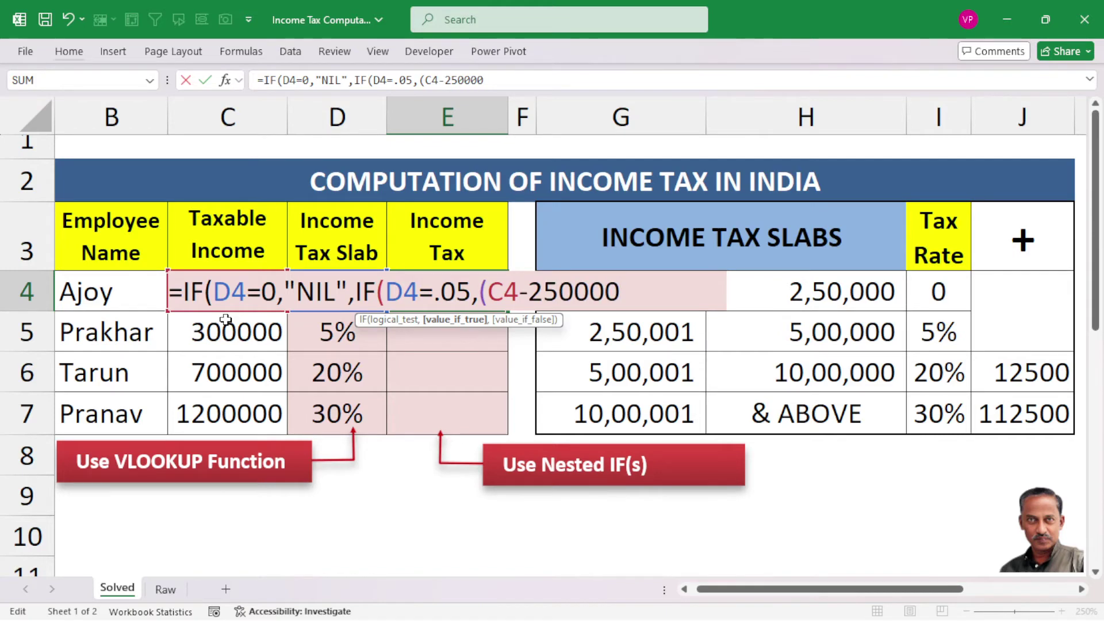
type(")")
type("*")
Try .05, 5% and 5/100 as alternative multipliers after (C4-250000)* and remove each one.
type(".05")
key("BackSpace")
key("BackSpace")
key("BackSpace")
type("5%")
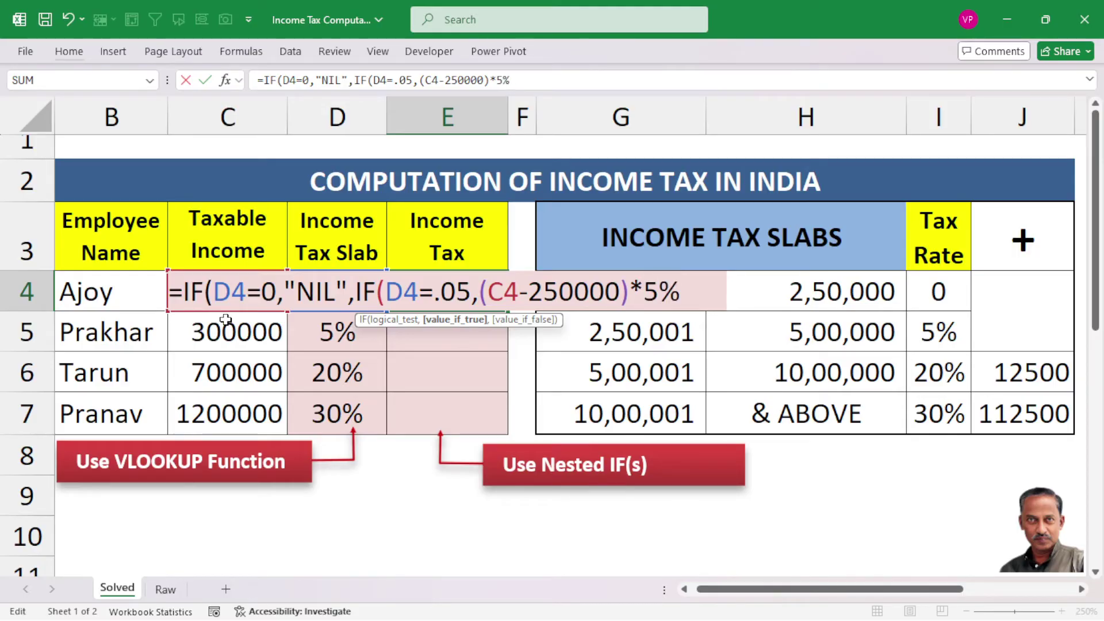
key("BackSpace")
type("/100")
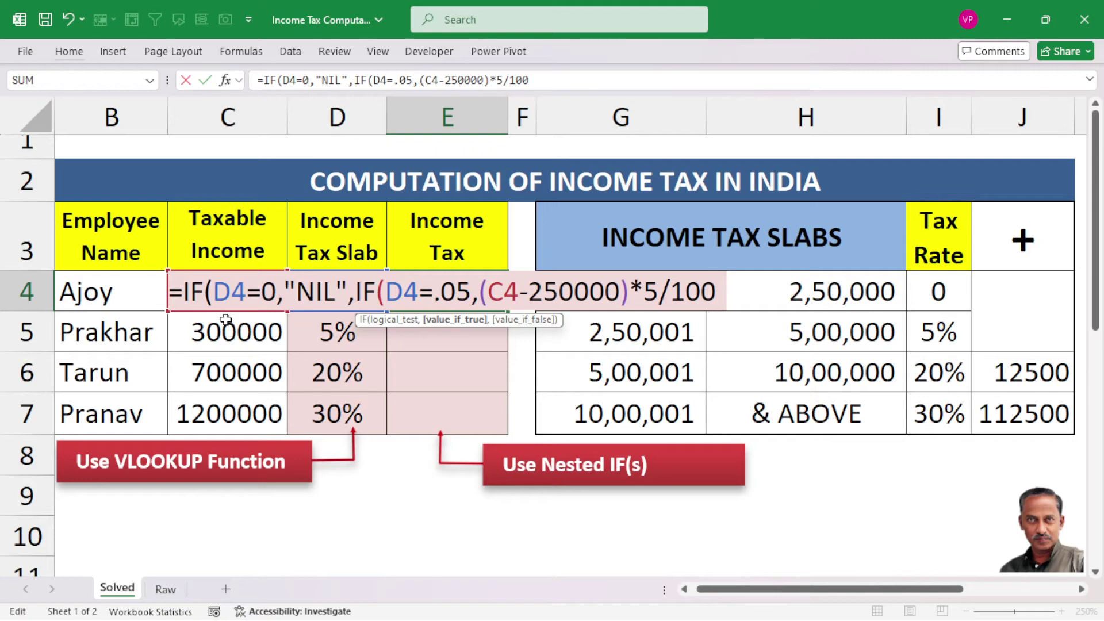
key("BackSpace")
key("BackSpace")
key("BackSpace")
key("BackSpace")
key("BackSpace")
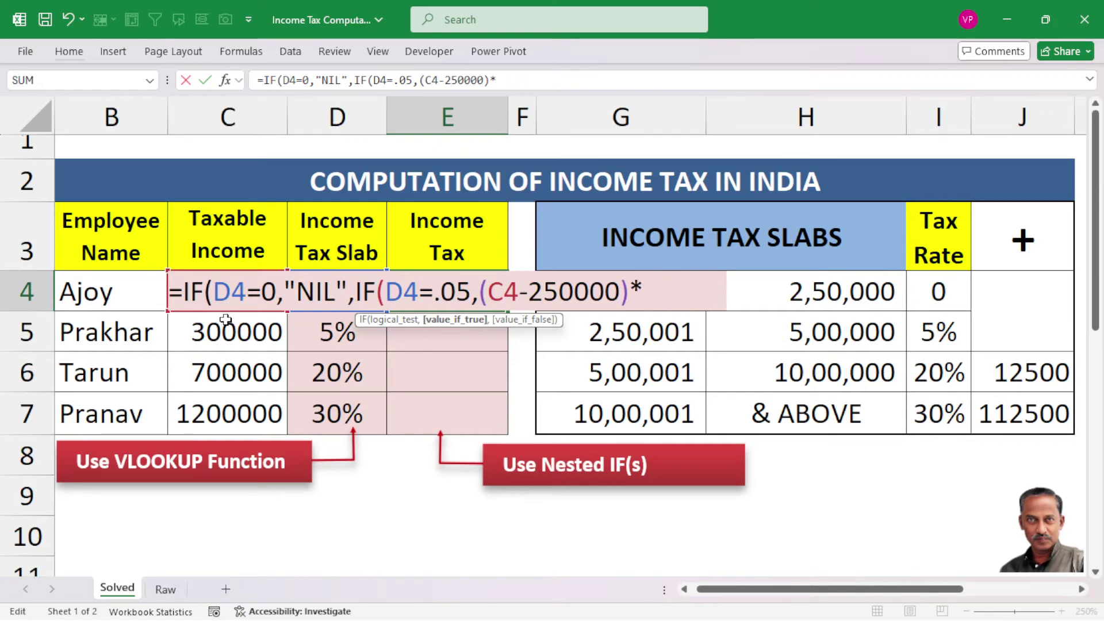
Complete the 5% slab's value-if-true in E4 by multiplying (C4-250000) by 5%, and start the value-if-false argument.
type(".")
key("BackSpace")
type("5%")
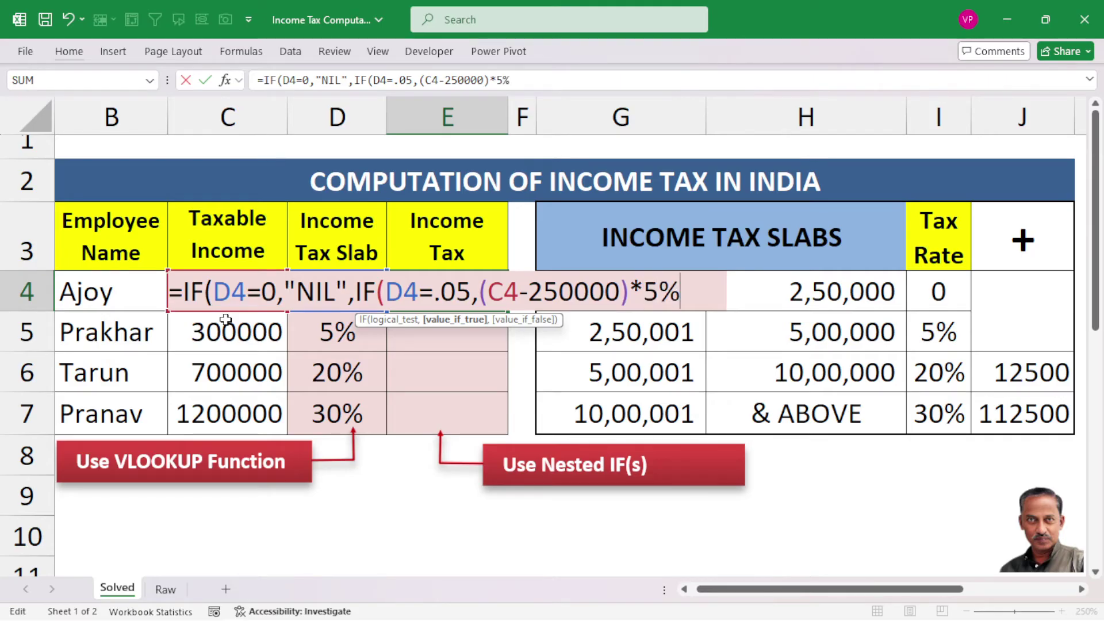
type(",")
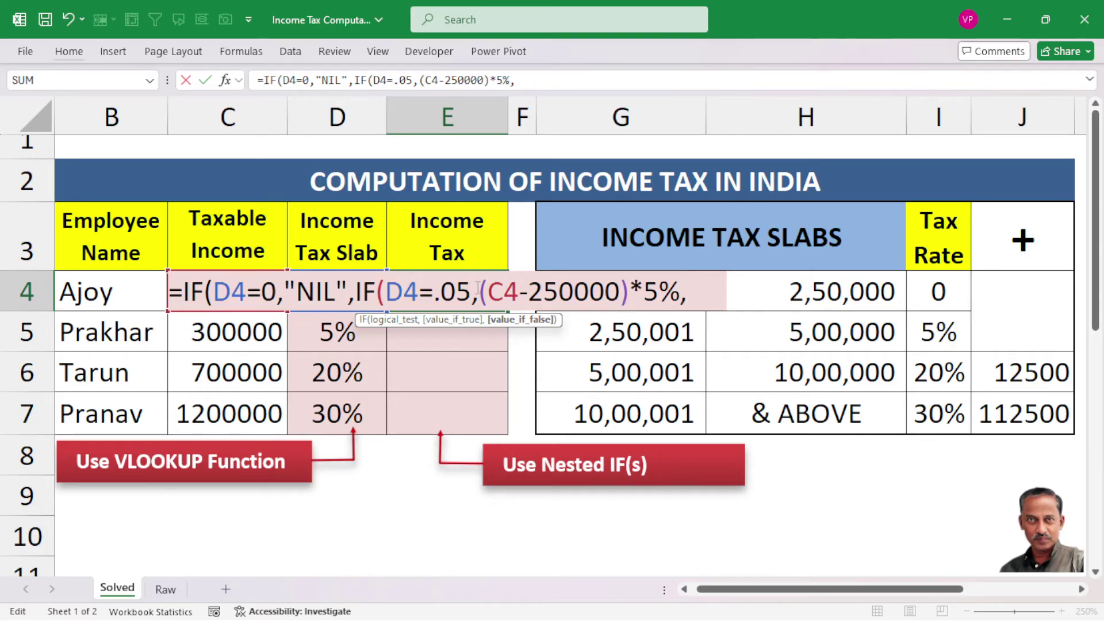
left_click_drag(479, 288, 668, 285)
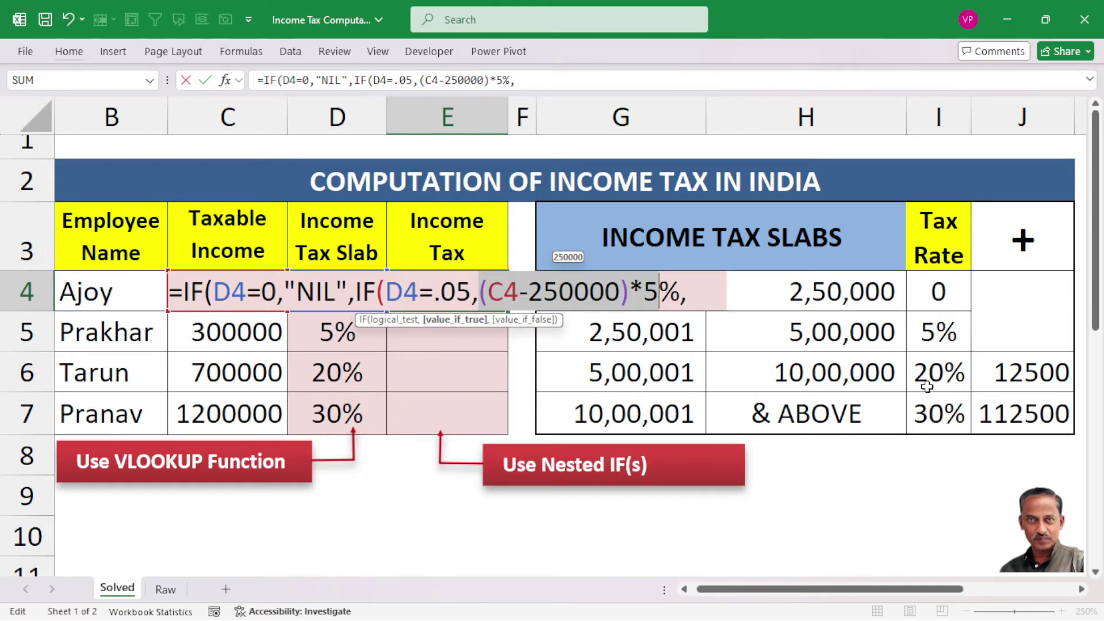
left_click(703, 290)
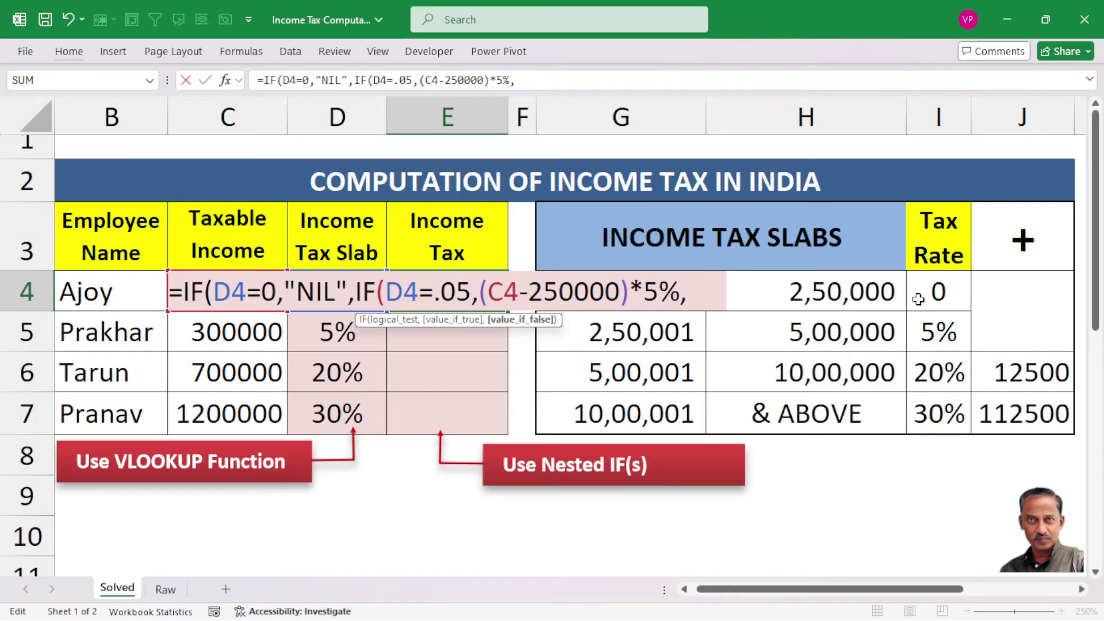
Nest another IF in E4's formula that tests D4=.2 for the 20% slab.
type("IF(")
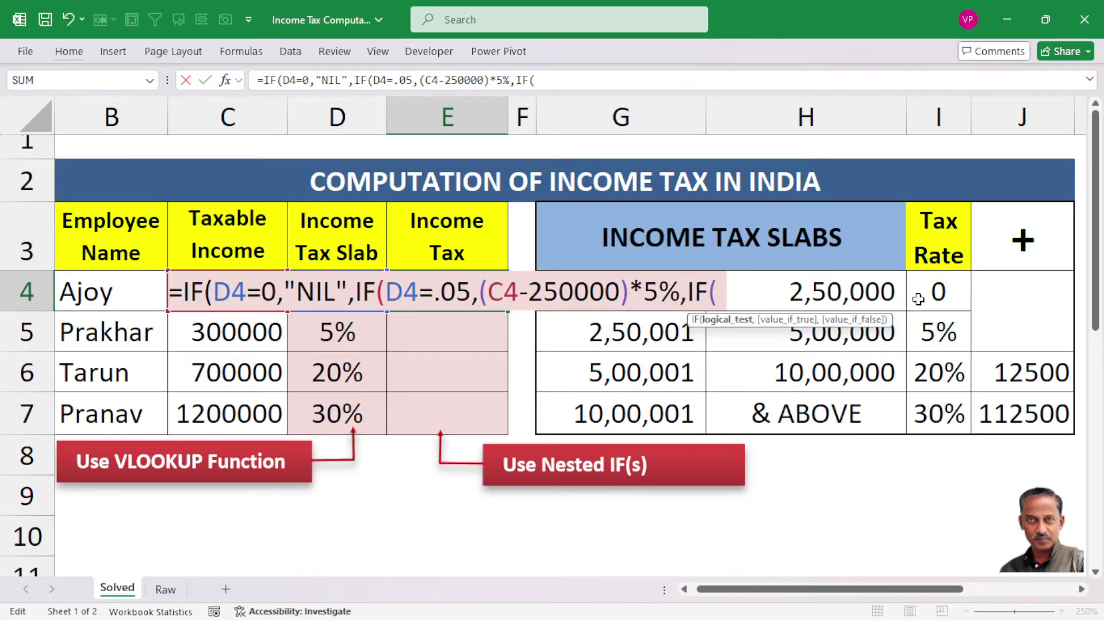
type("D4=")
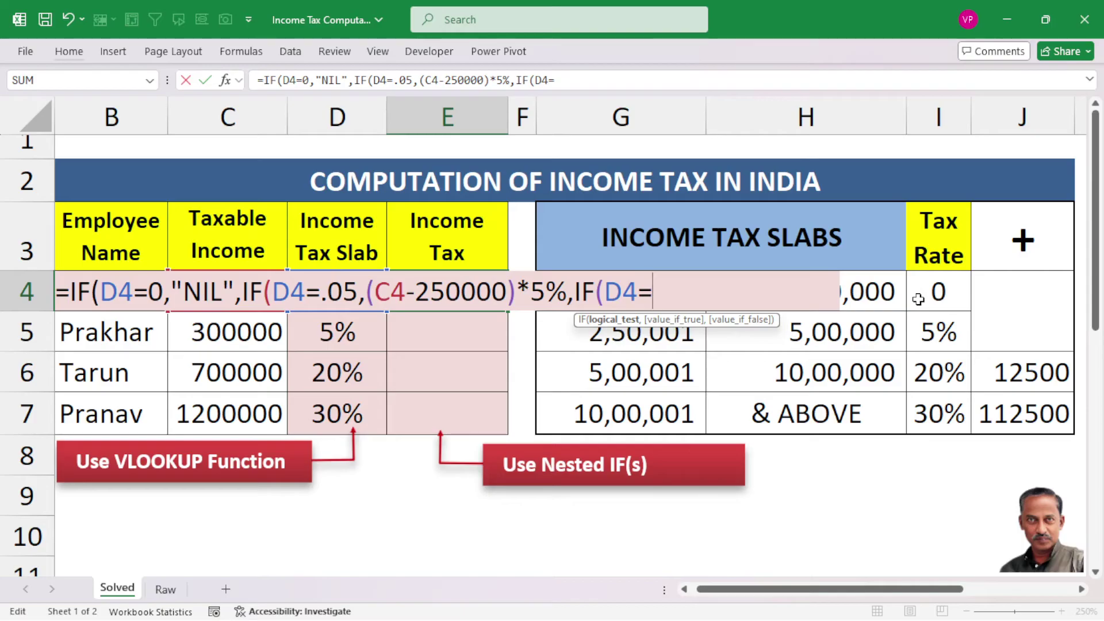
type(".2,")
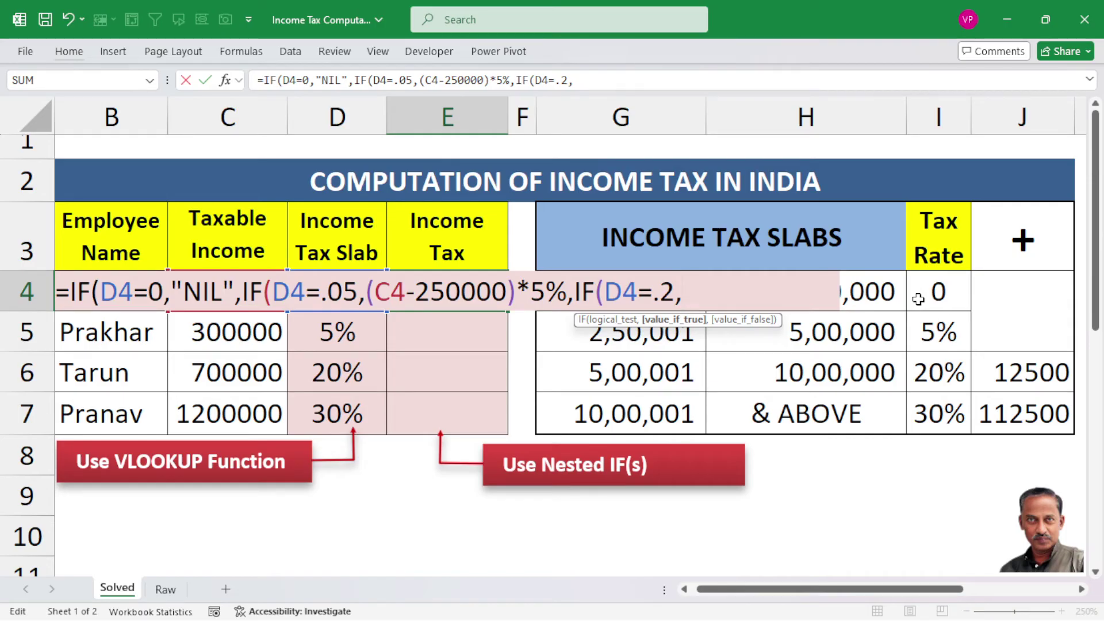
Enter (C4-500000)*20%+12500 as the value-if-true of the D4=.2 test in E4.
type("(C")
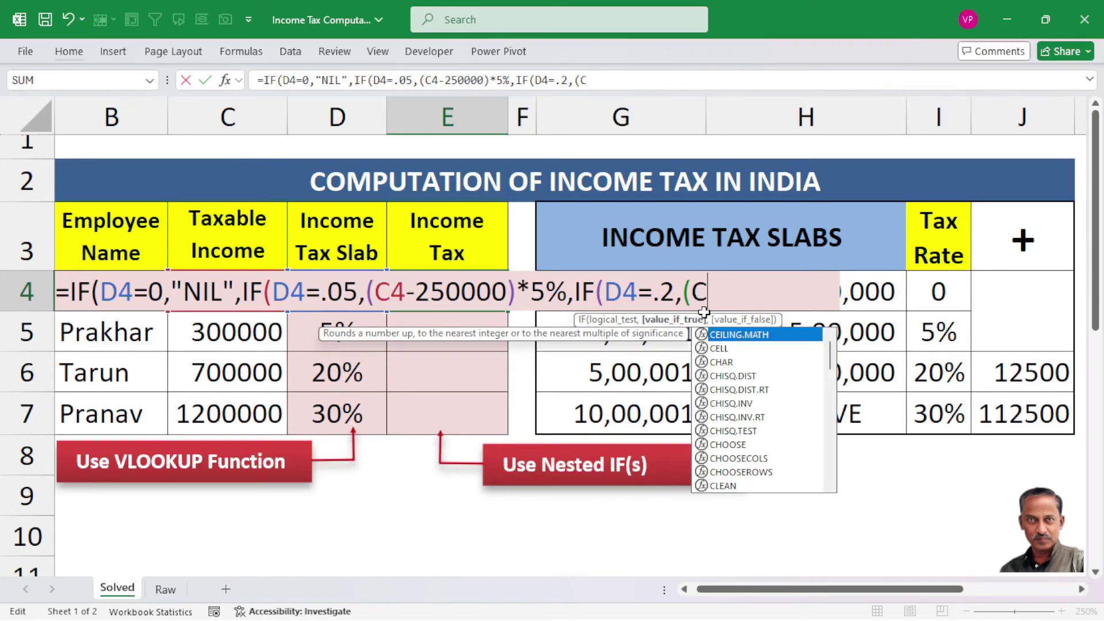
type("4-")
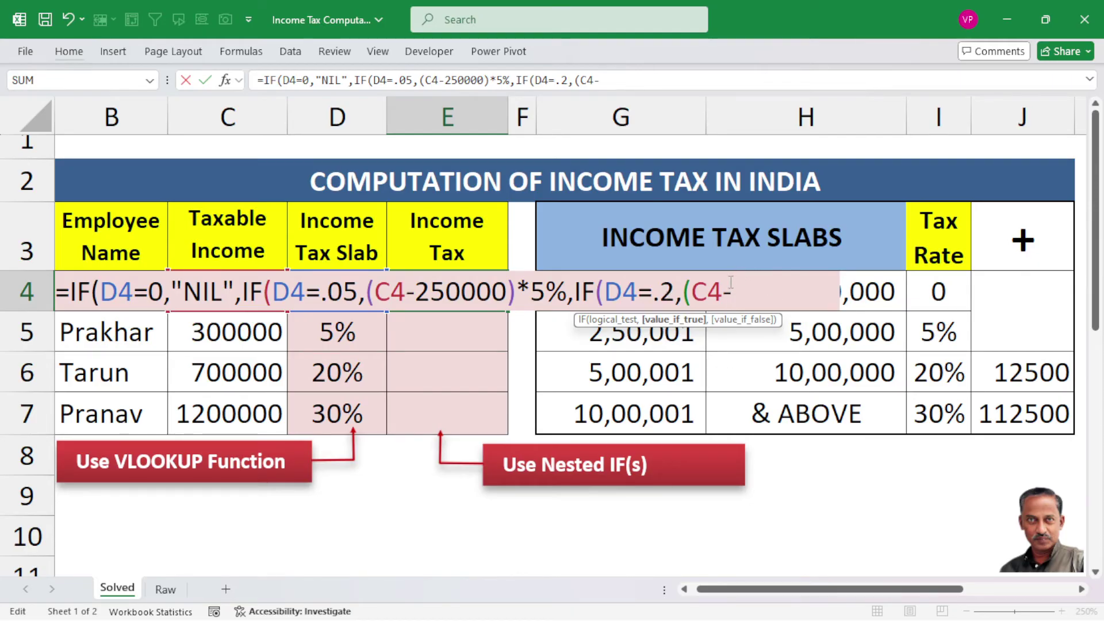
type("500000")
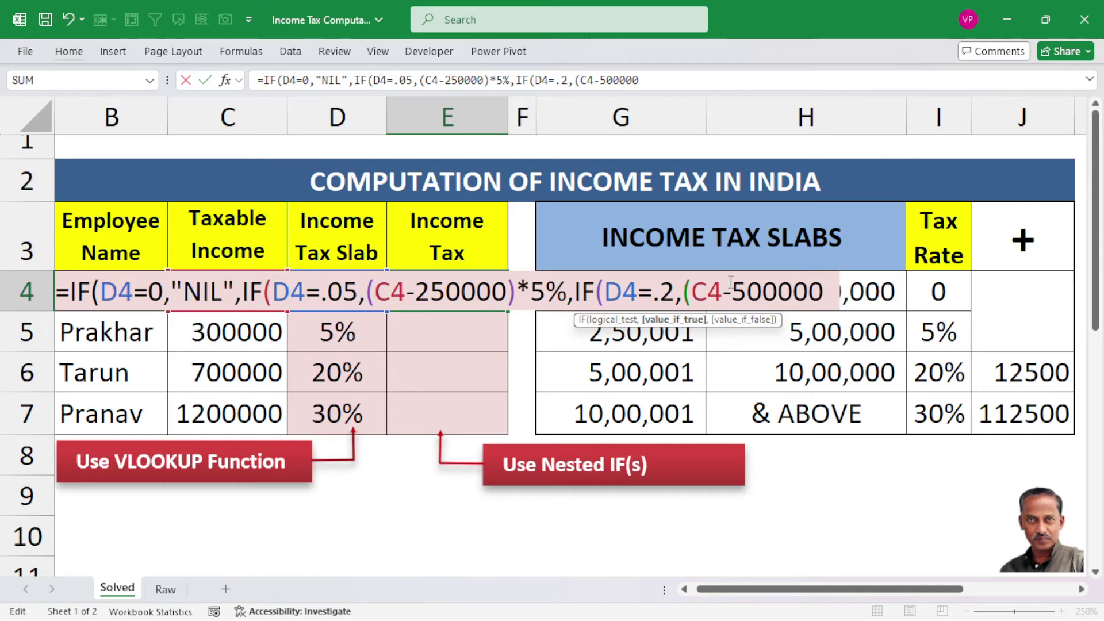
type(")")
type("*")
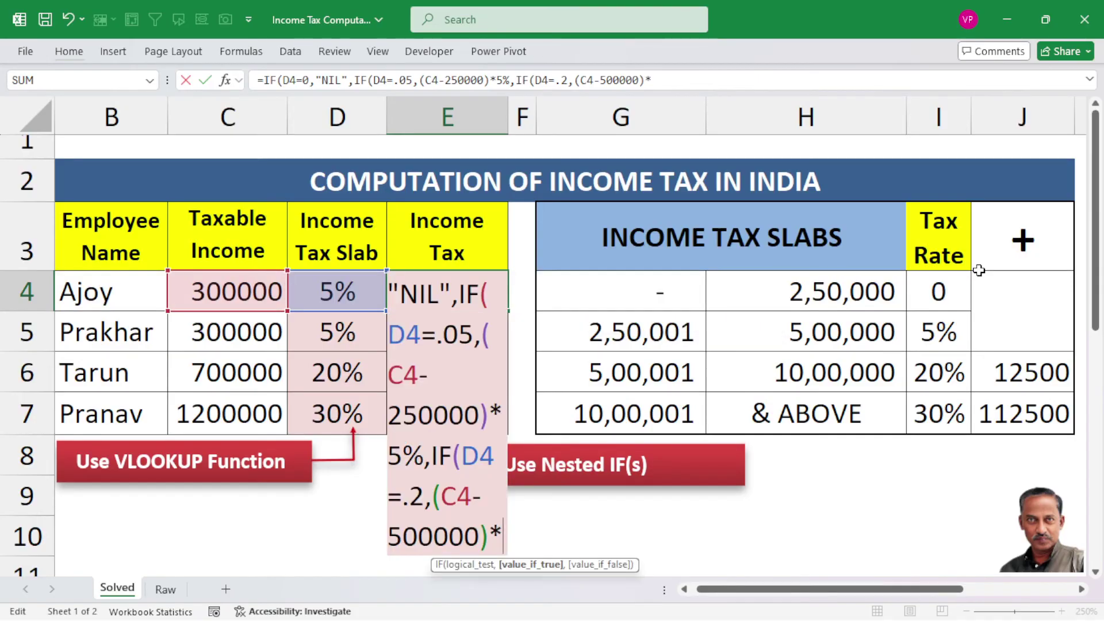
type("20")
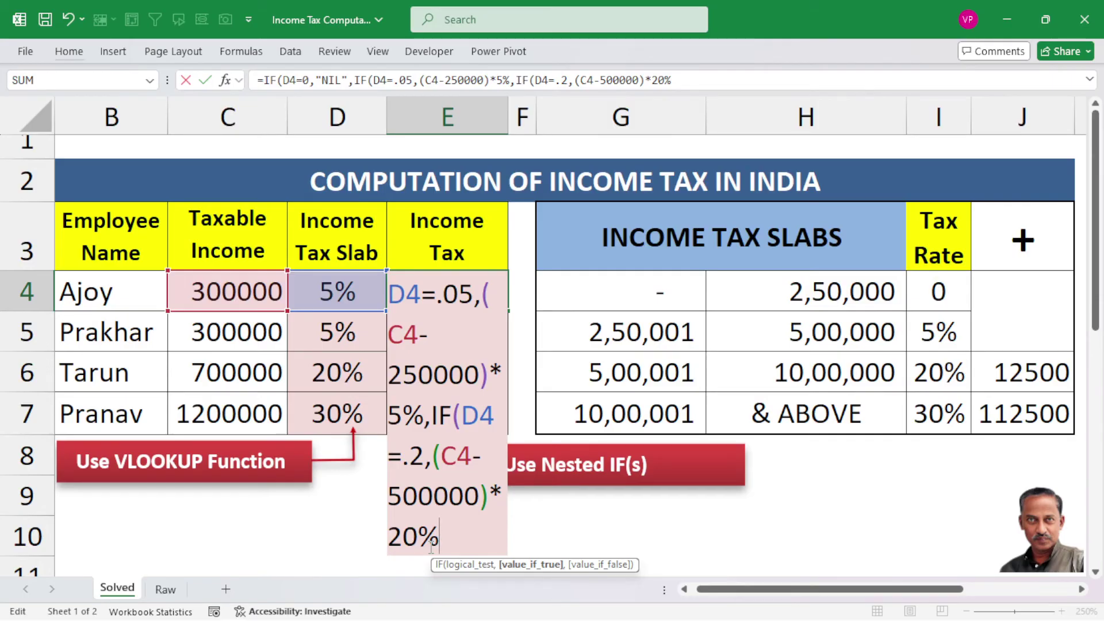
type("+")
type("12500")
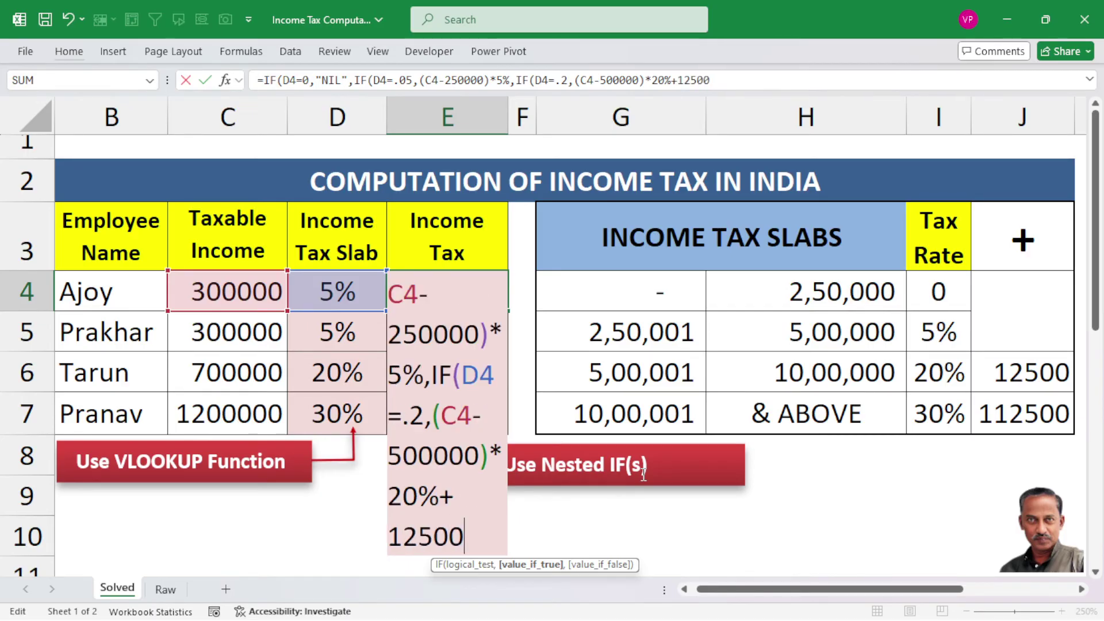
Finish E4's formula with (C4-1000000)+112500 as the innermost value-if-false and close all three nested IFs.
type(",")
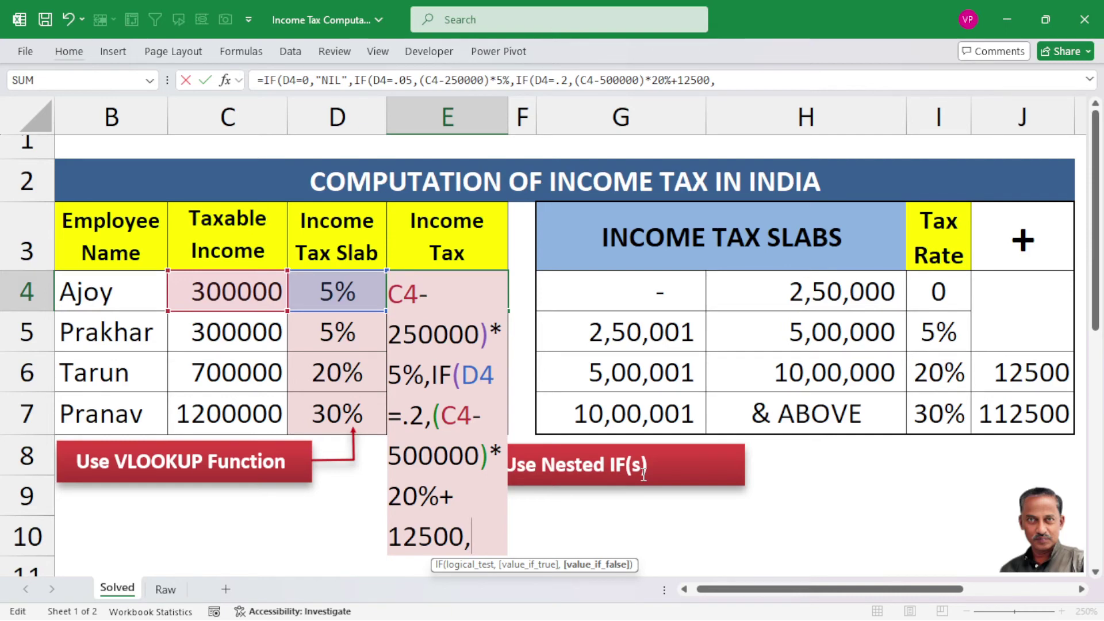
type("(C4-")
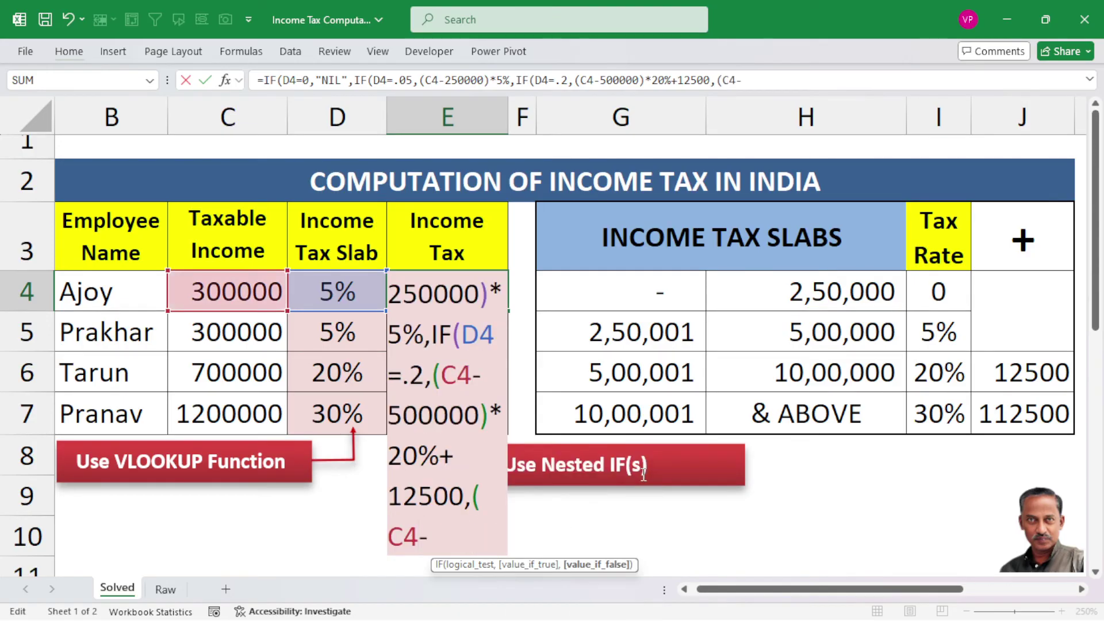
type("10000")
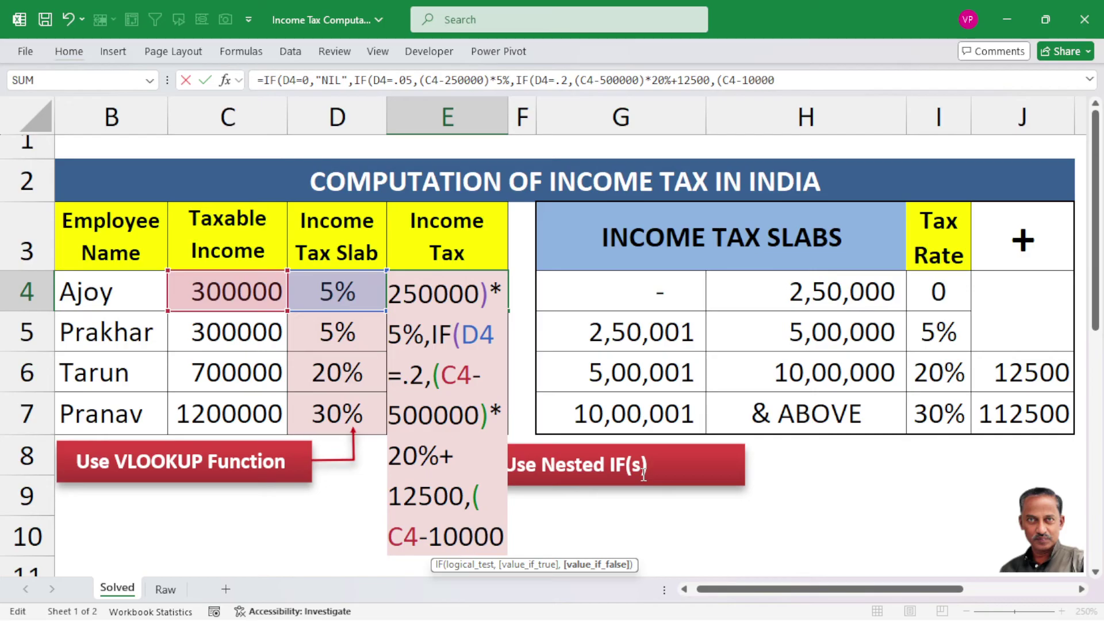
type("0")
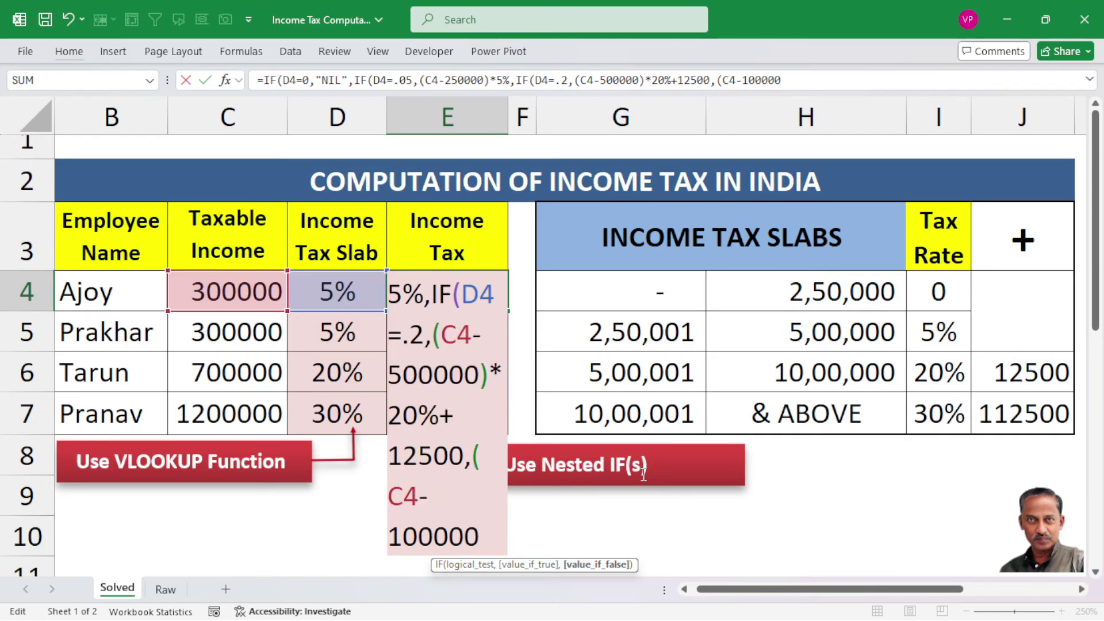
type("0)")
type("+")
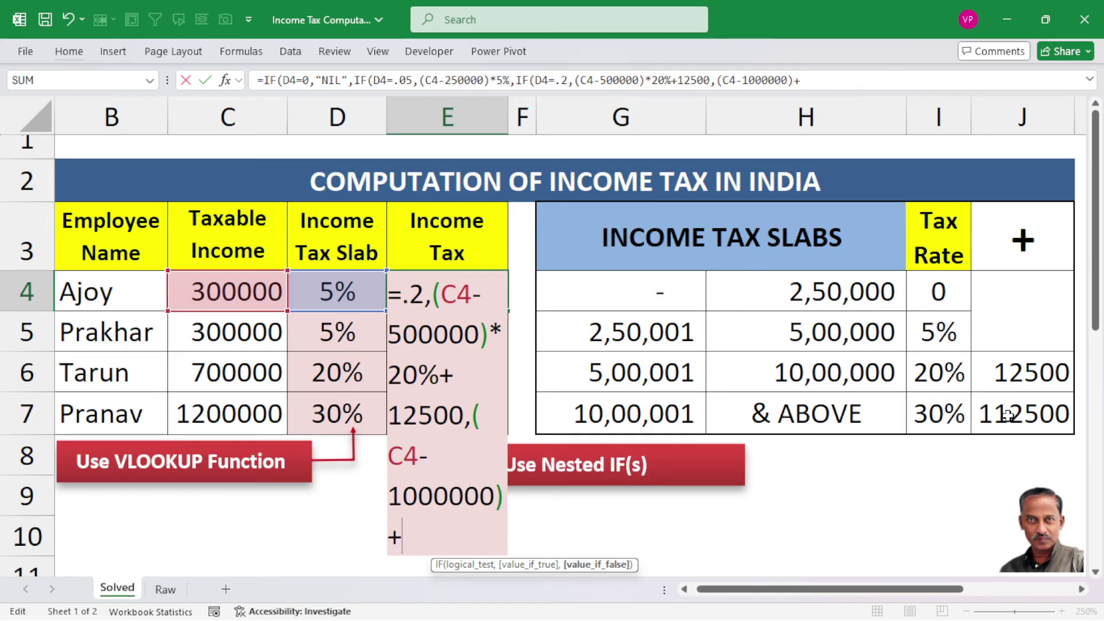
type("11")
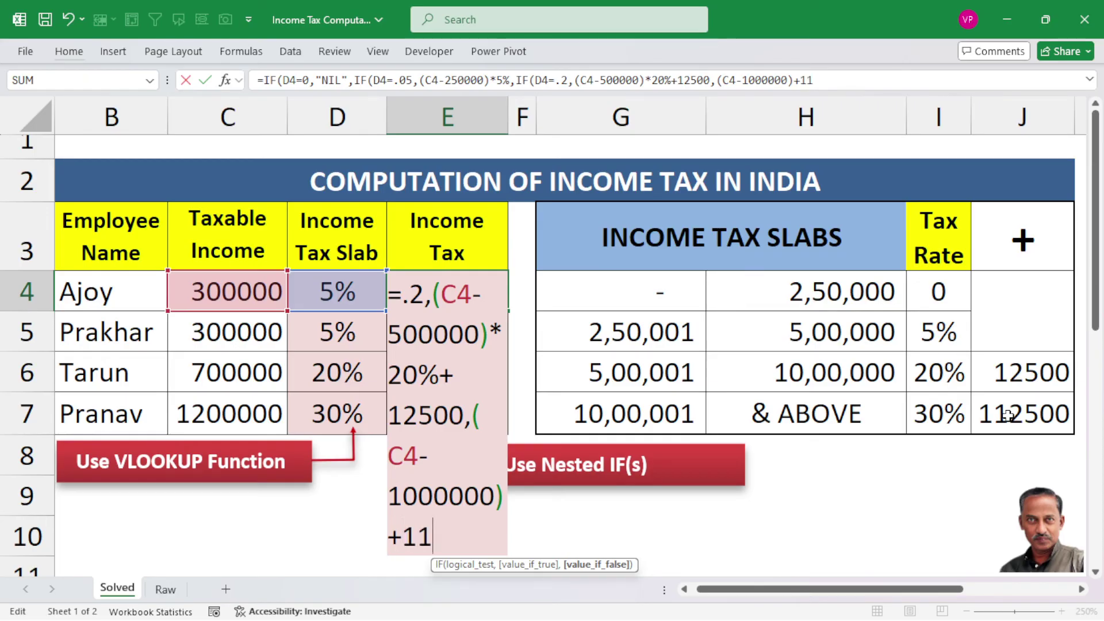
type("2500")
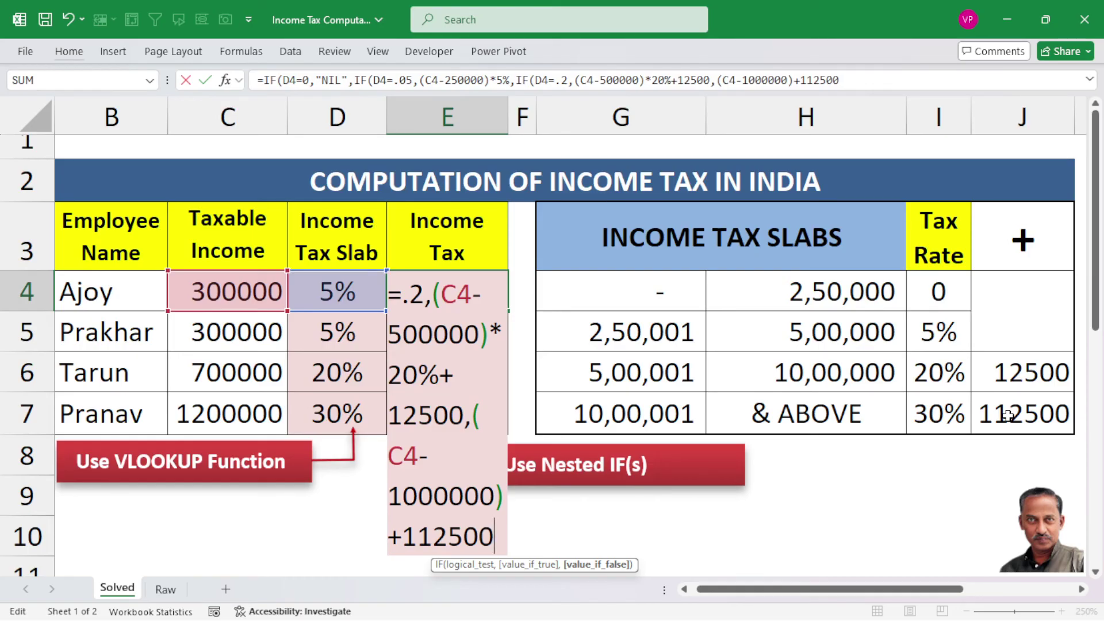
type(")))")
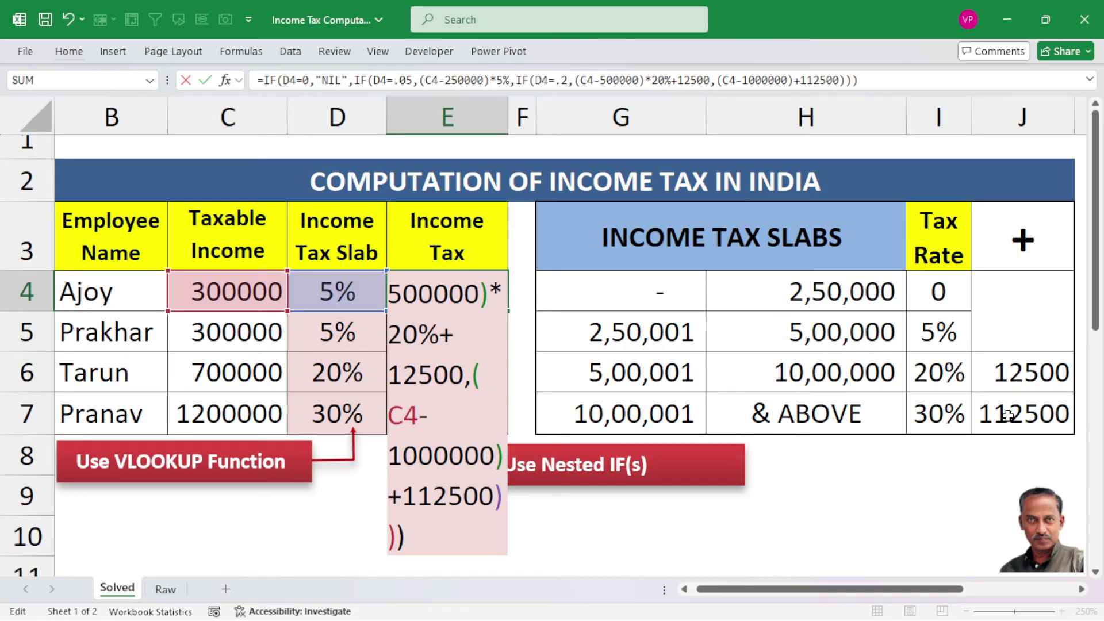
key("Return")
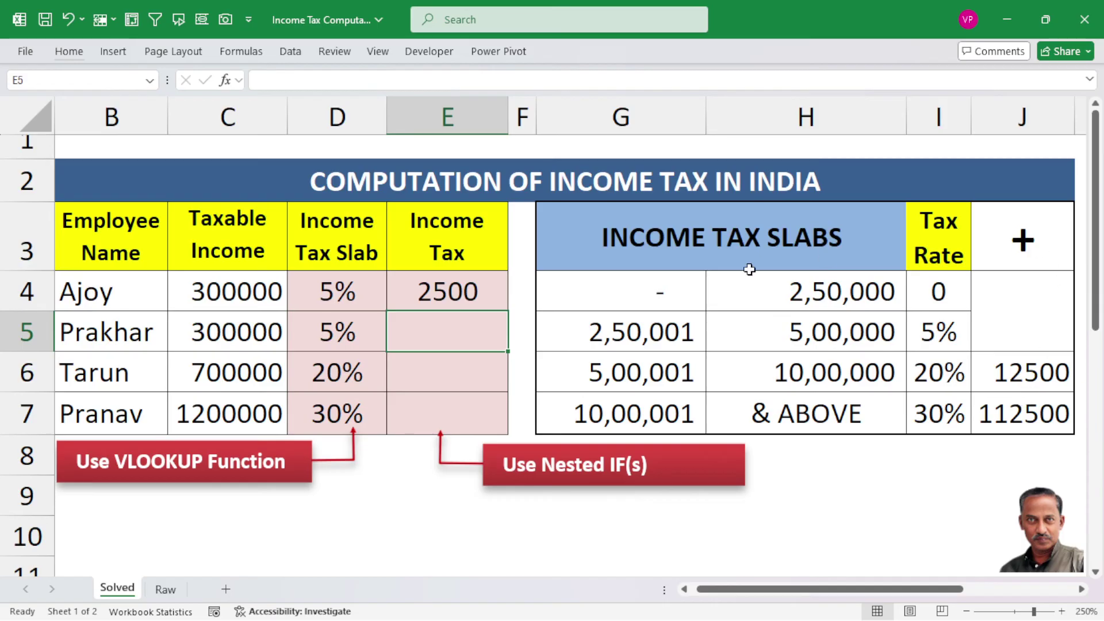
Compare E4's tax with the 5% slab row, and set the taxable income in C4 to 600000 to test the 20% slab.
left_click(461, 284)
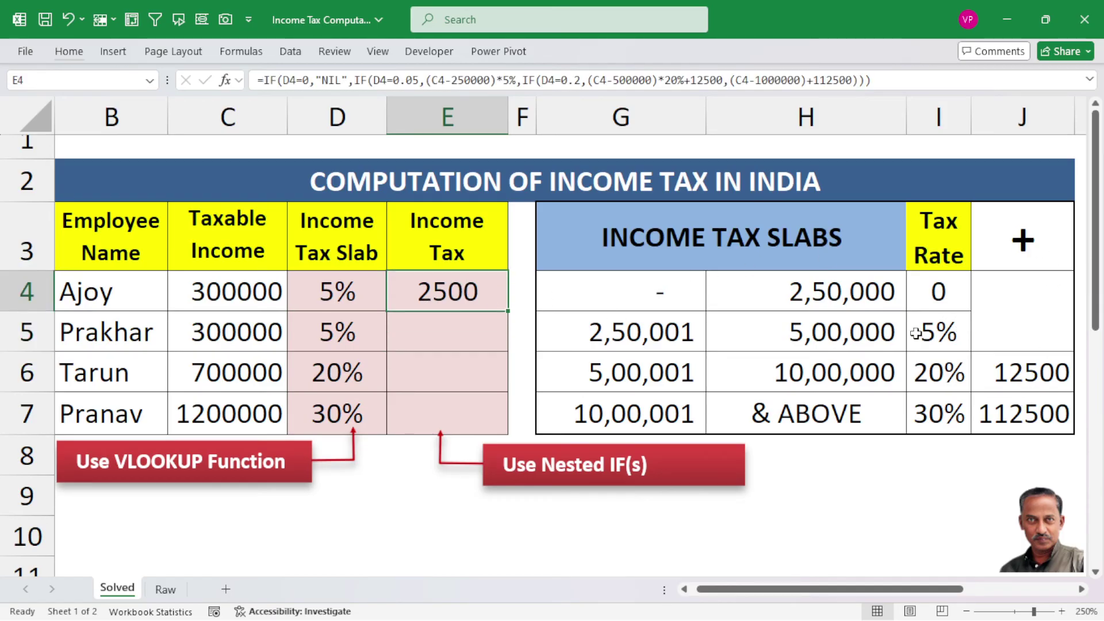
left_click(655, 334)
left_click_drag(655, 334, 834, 333)
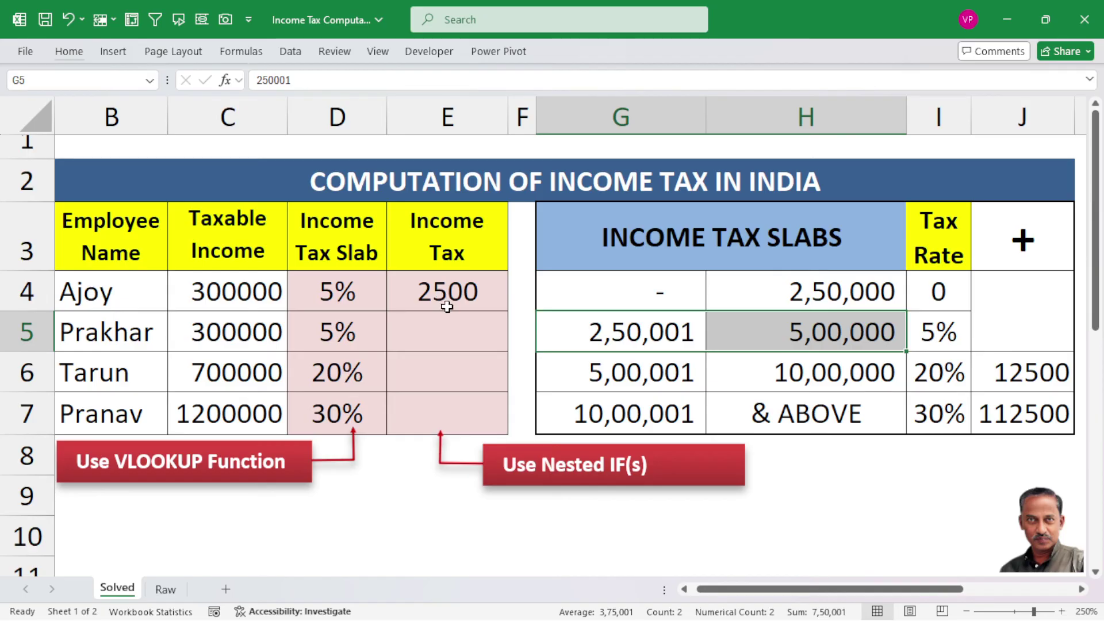
left_click(234, 295)
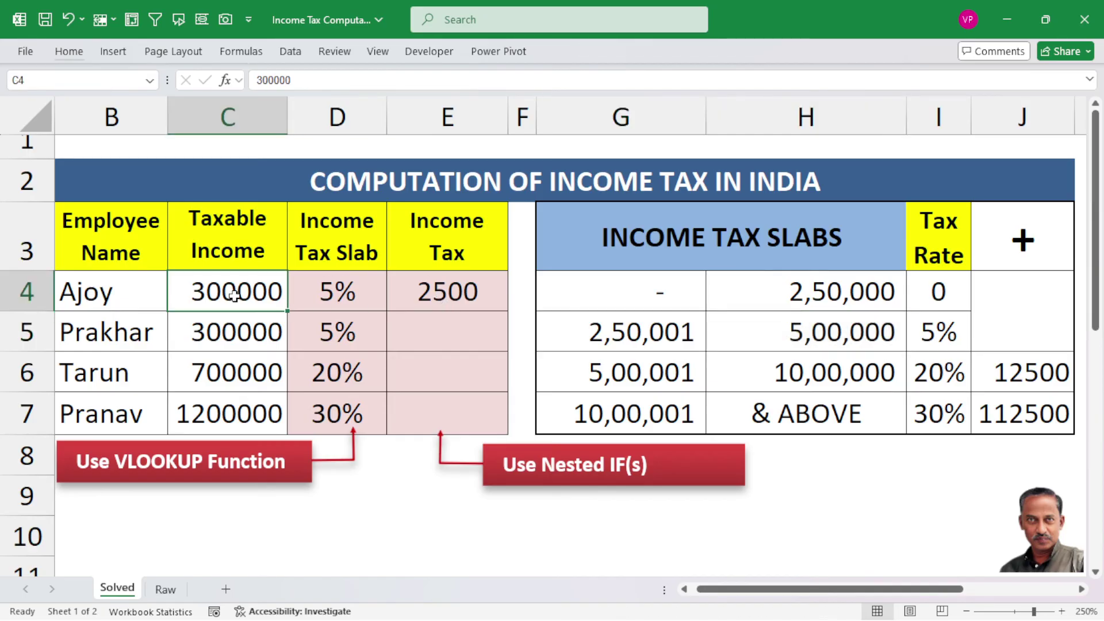
type("60000")
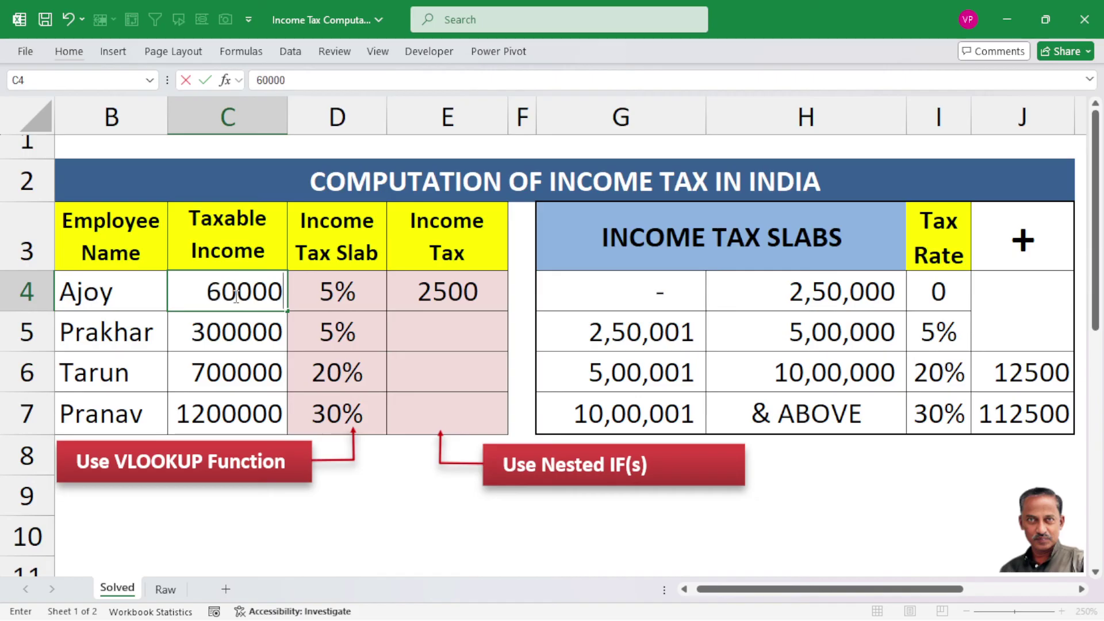
type("0")
key("Return")
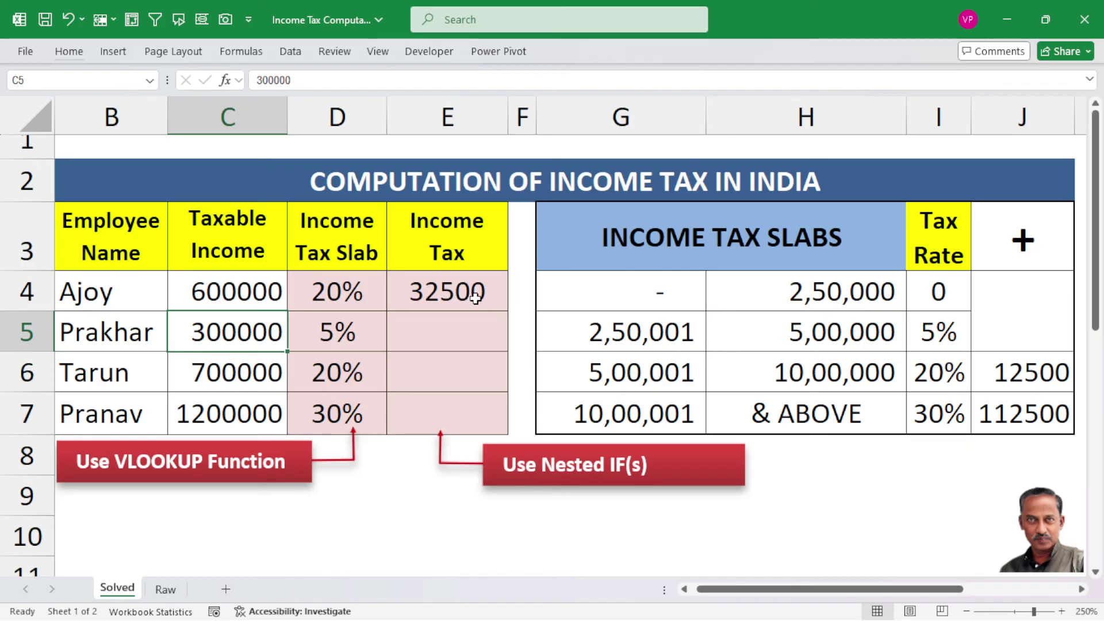
Set the taxable income in C4 to 1200000 to test E4's formula for the 30% slab.
left_click_drag(628, 334, 917, 333)
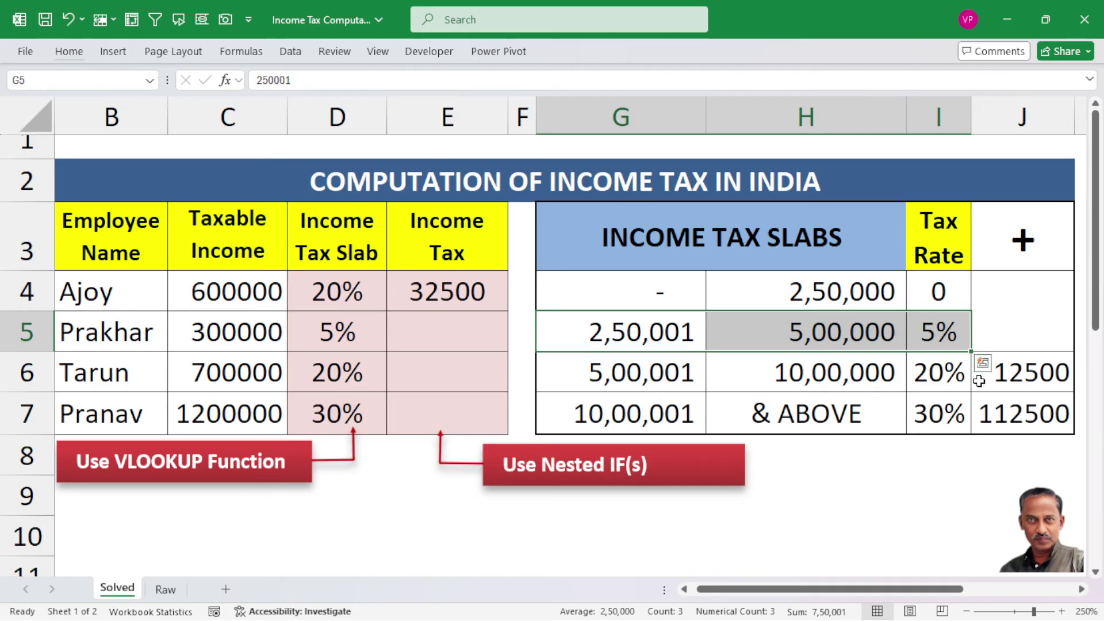
left_click(481, 295)
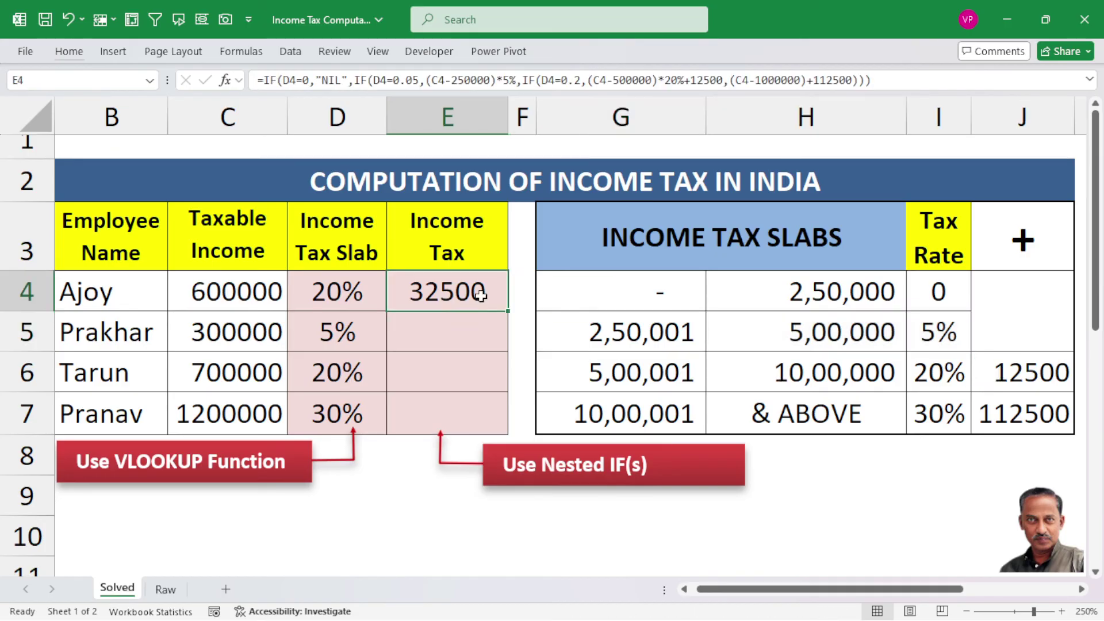
left_click(244, 290)
type("1")
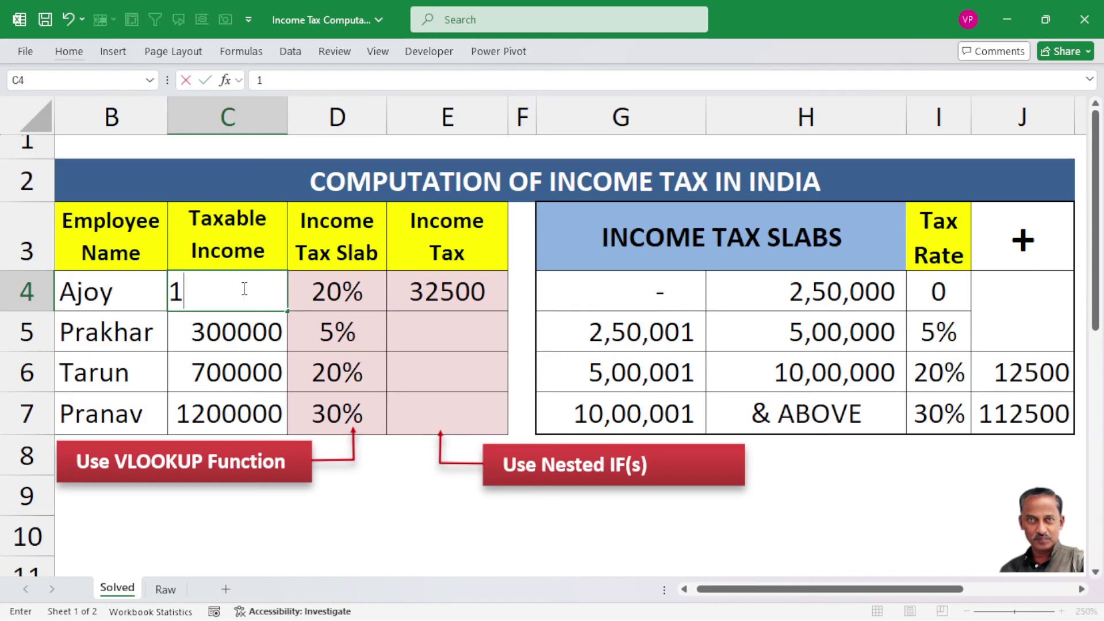
type("200000")
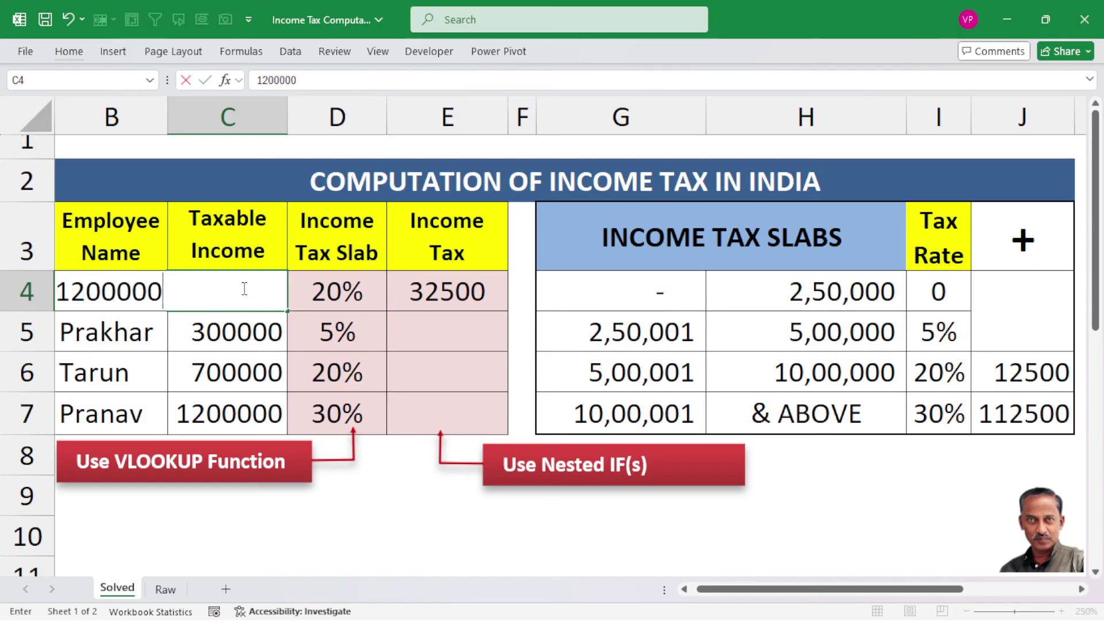
key("Return")
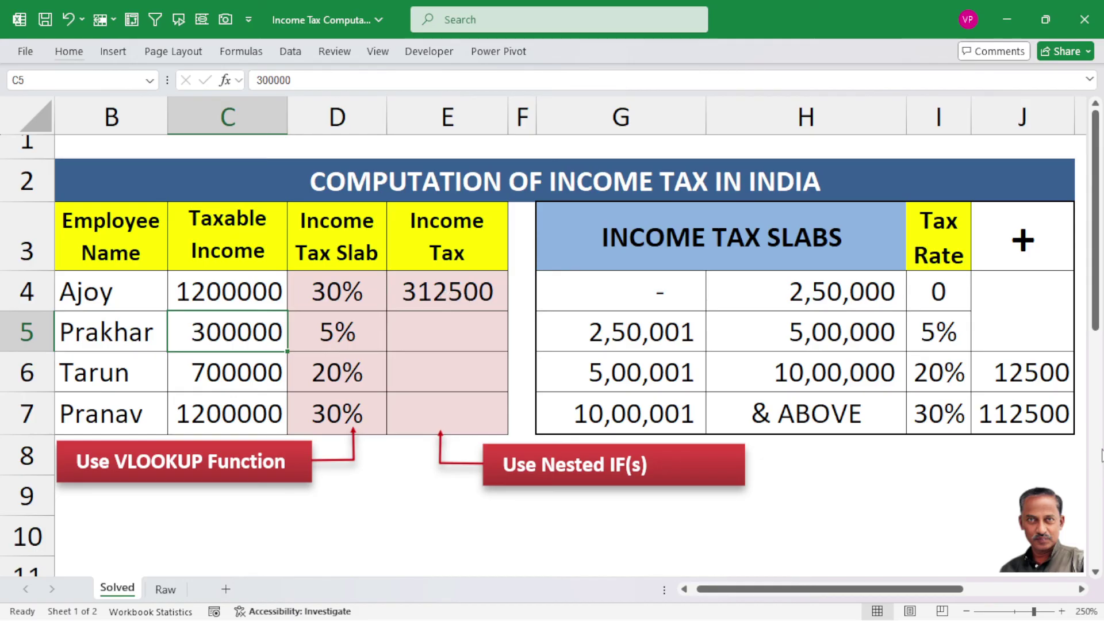
Correct E4's formula by inserting *30% after (C4-1000000) in the innermost value-if-false.
double_click(442, 303)
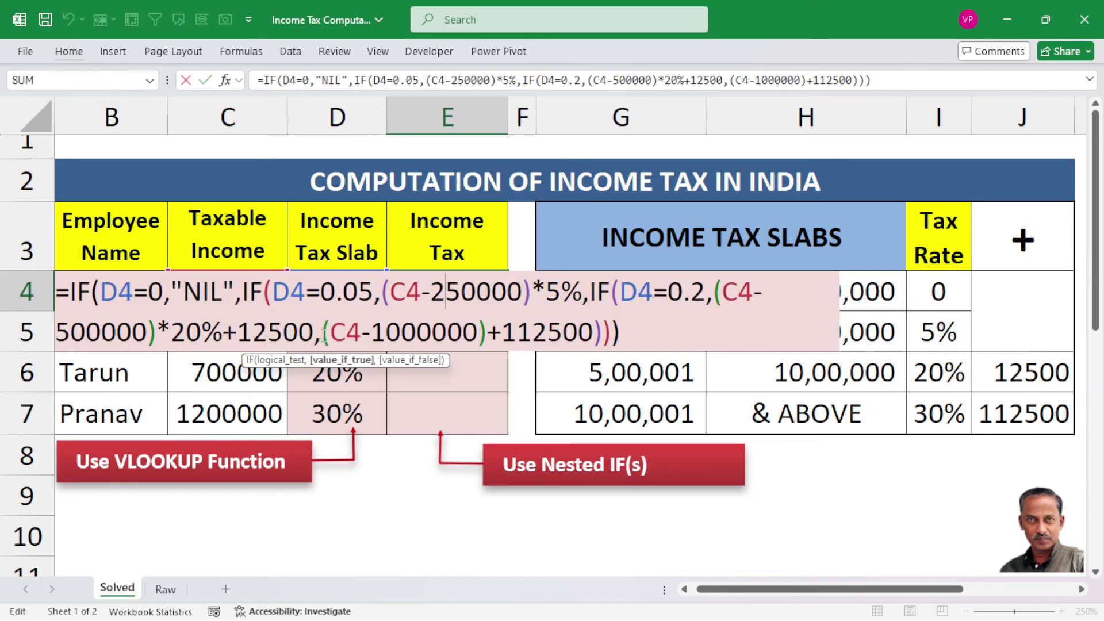
left_click_drag(322, 332, 446, 335)
left_click(489, 334)
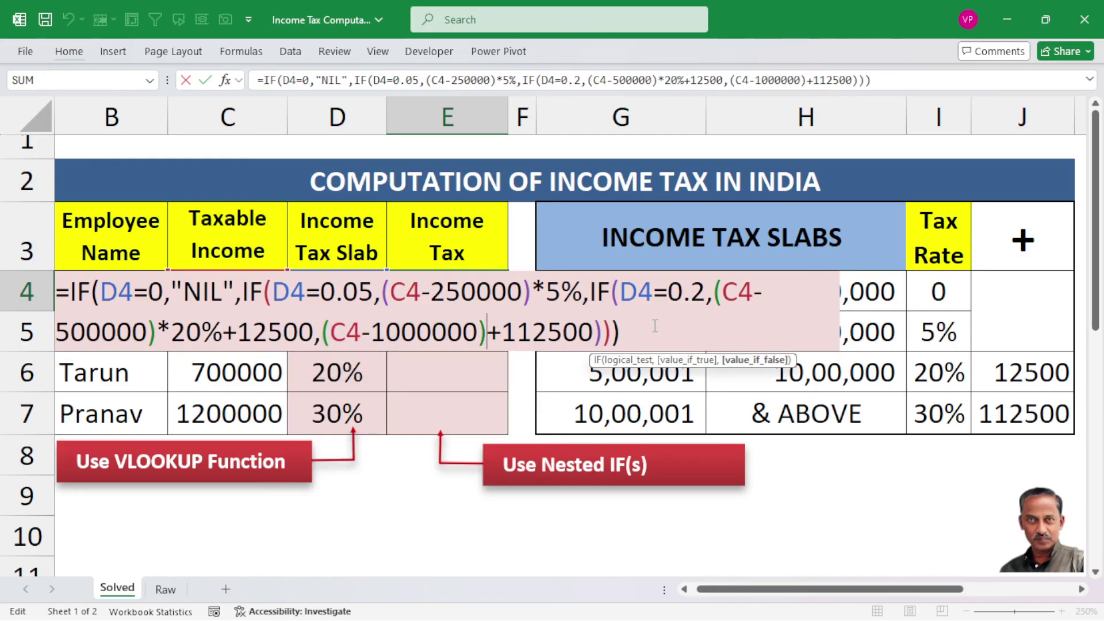
type("*30")
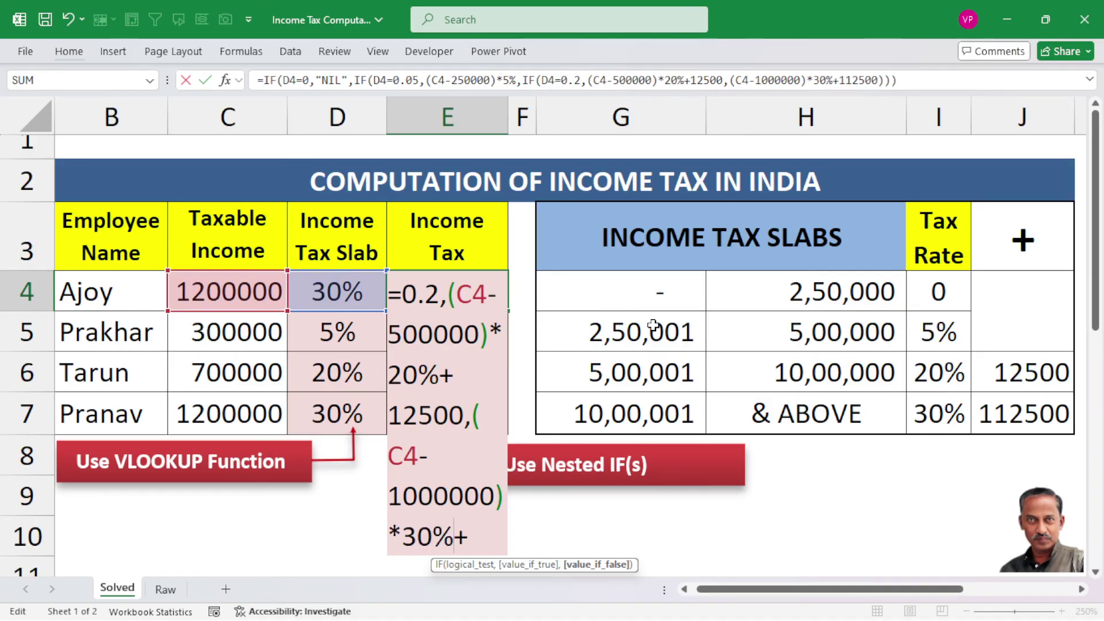
type("%")
key("Return")
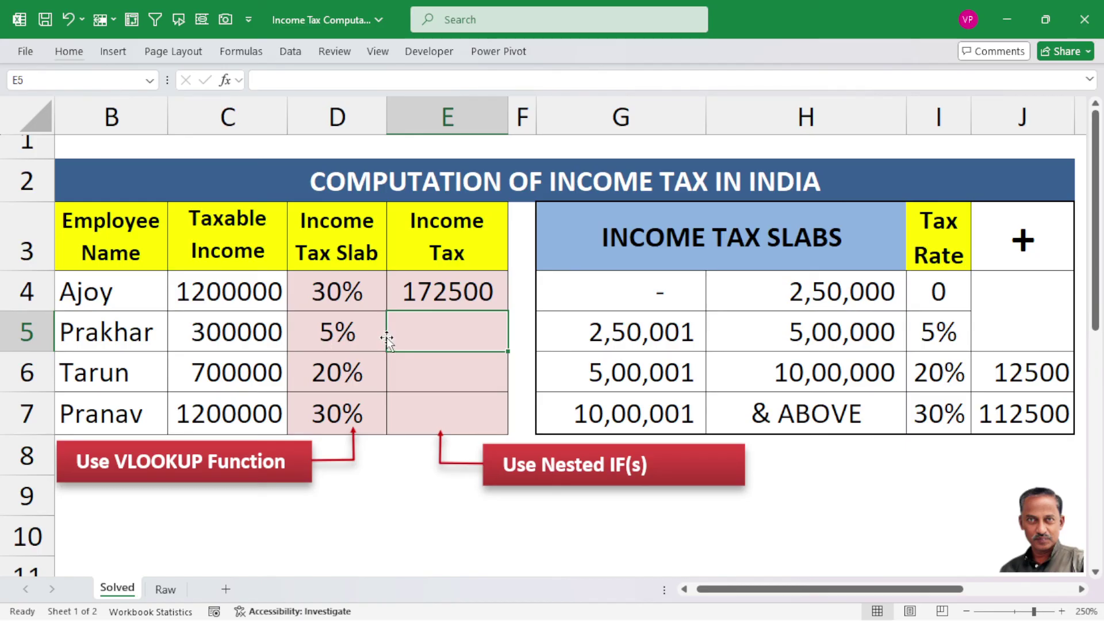
Fill the income tax formula from E4 down to E7 and check the copied formulas for the other employees.
left_click(473, 292)
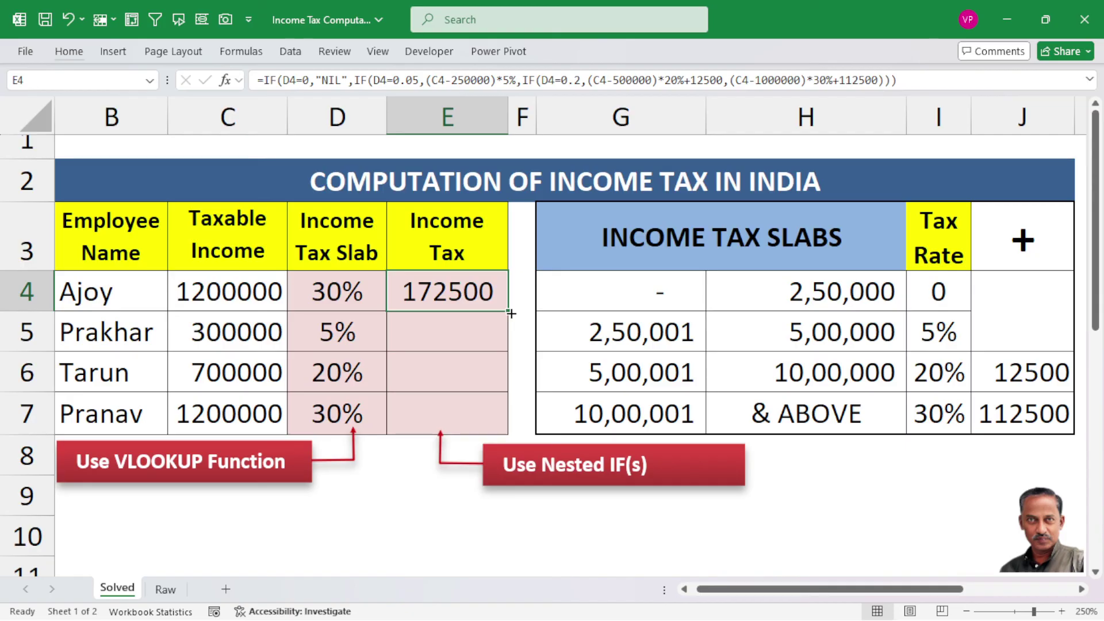
left_click_drag(511, 313, 492, 424)
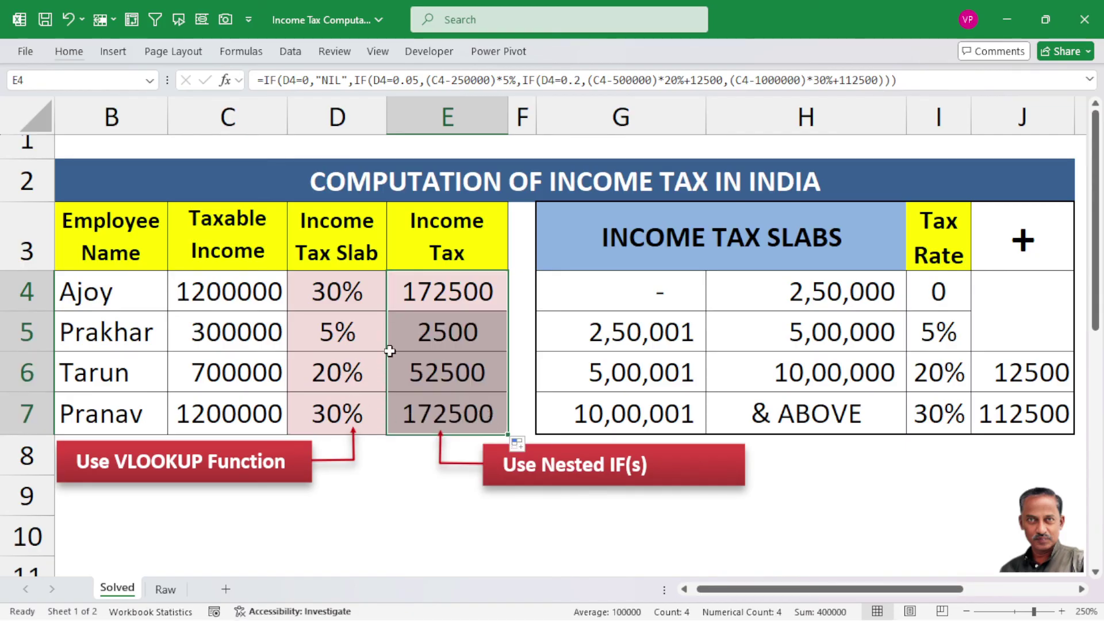
left_click(347, 335)
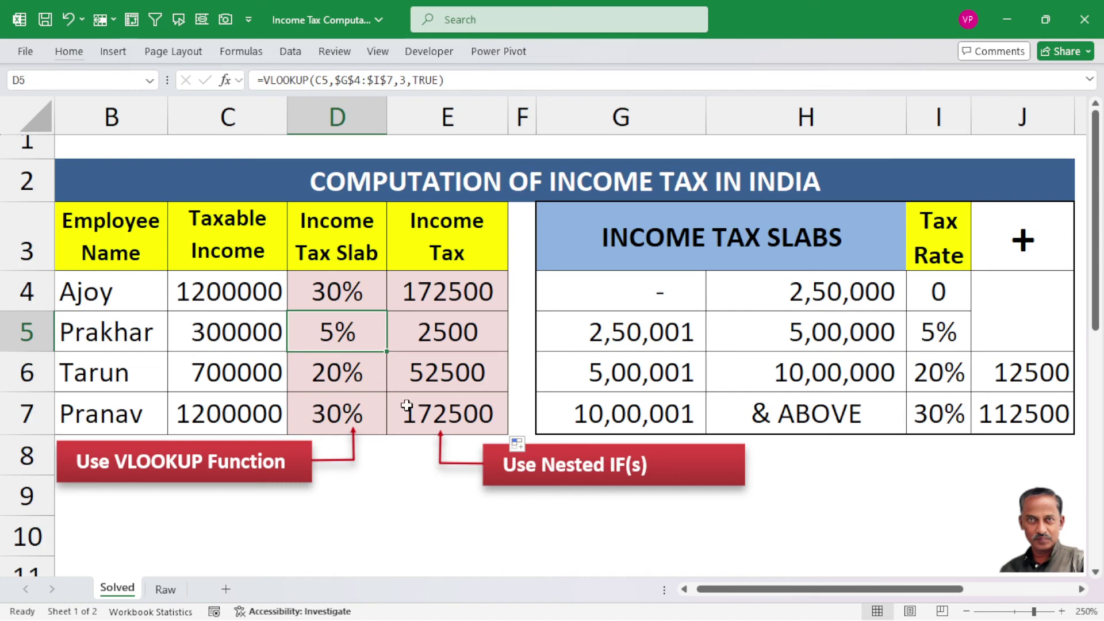
left_click(476, 358)
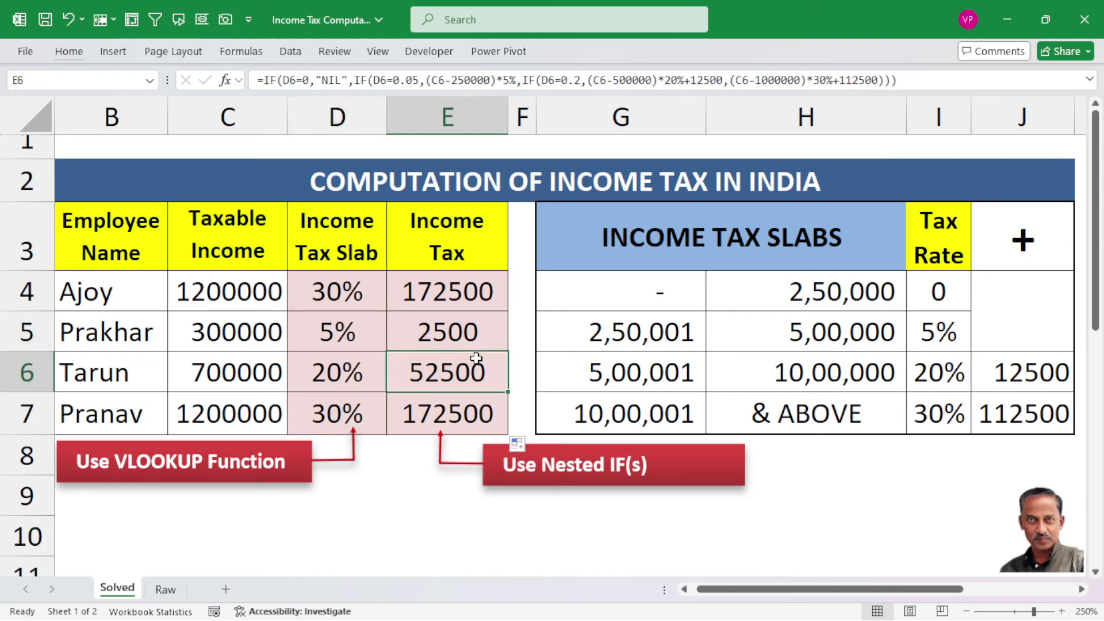